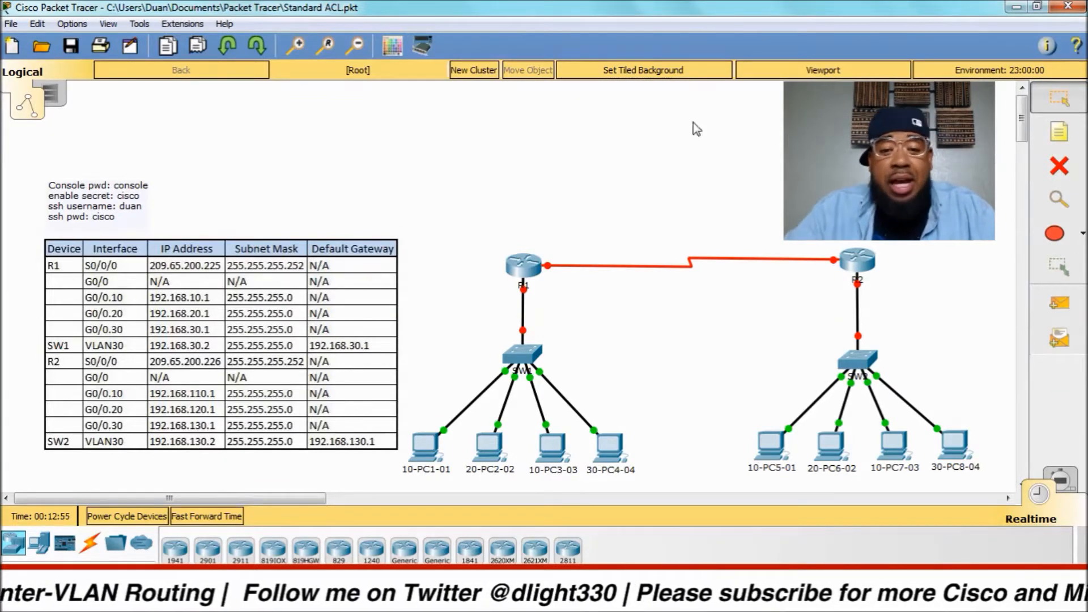
Open switch SW1's command line interface.
{"action": "left_click", "coordinate": [535, 263]}
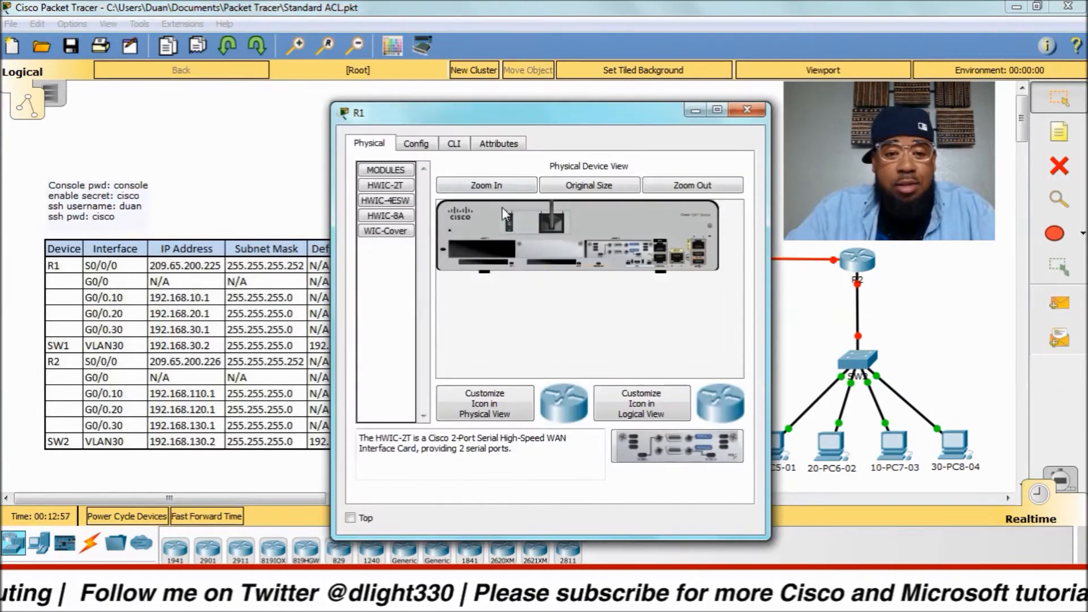
{"action": "left_click", "coordinate": [748, 109]}
{"action": "left_click", "coordinate": [525, 360]}
{"action": "left_click", "coordinate": [455, 145]}
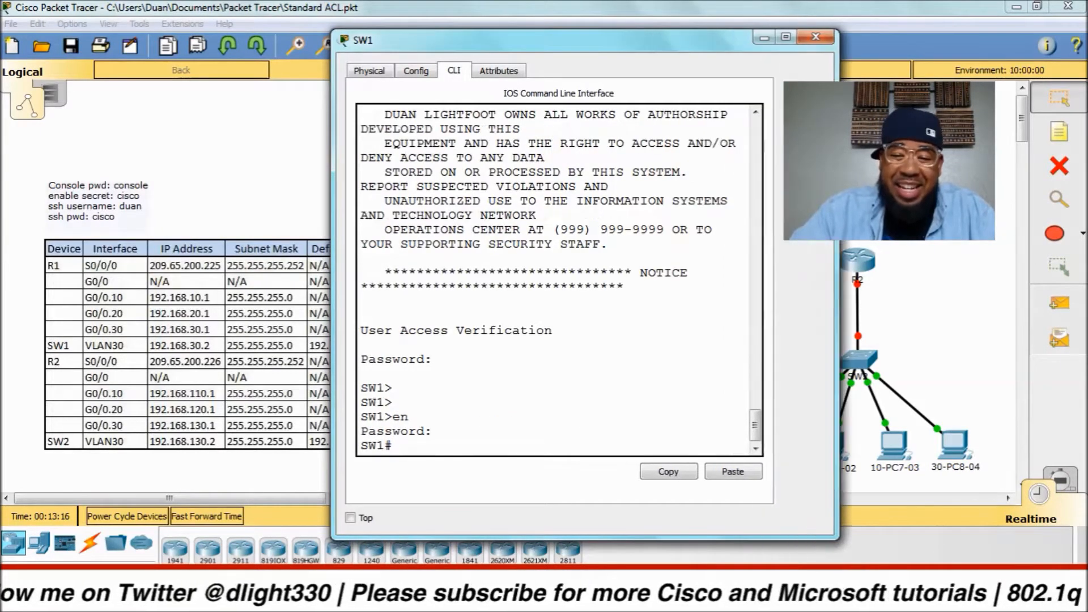
List SW1's VLANs (10, 20, 30, 99) with 'sh vlan bri' and enter global configuration mode.
{"action": "type", "text": "sh"}
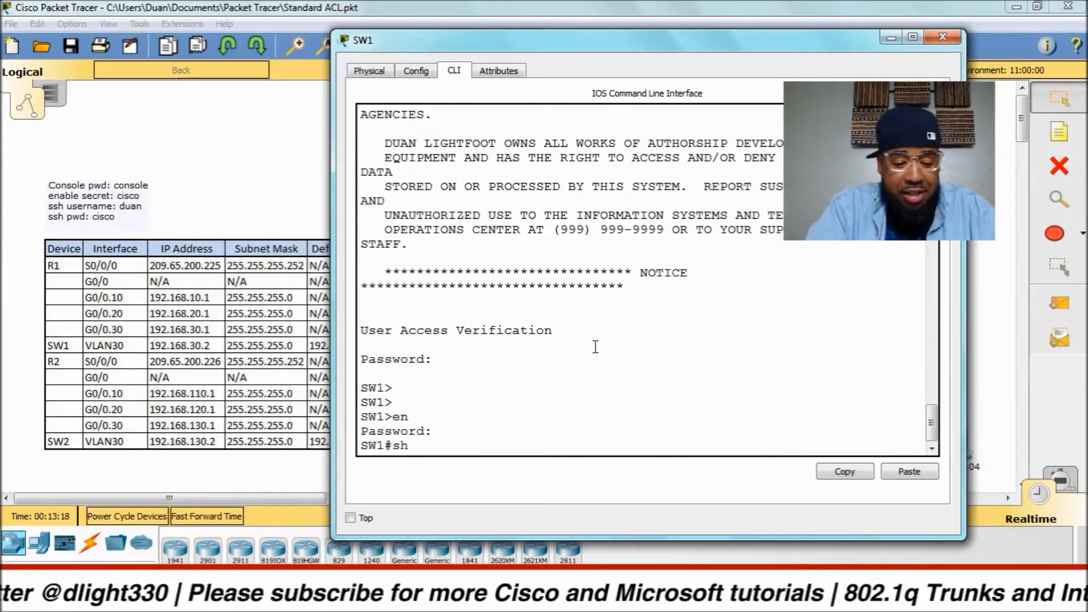
{"action": "type", "text": " vlan bri"}
{"action": "key", "text": "Return"}
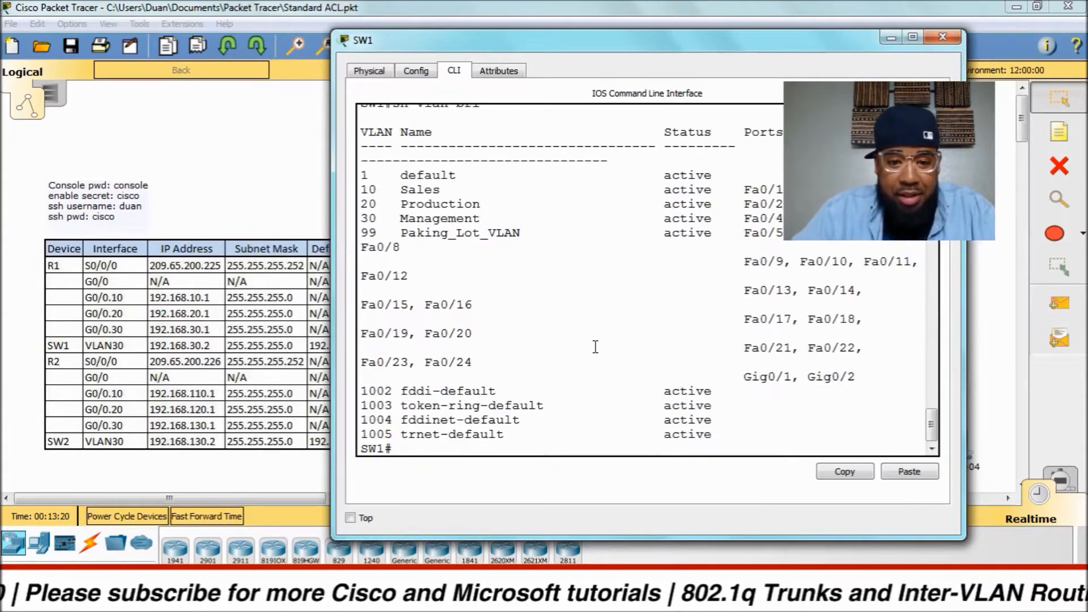
{"action": "left_click_drag", "start_coordinate": [394, 233], "coordinate": [509, 233]}
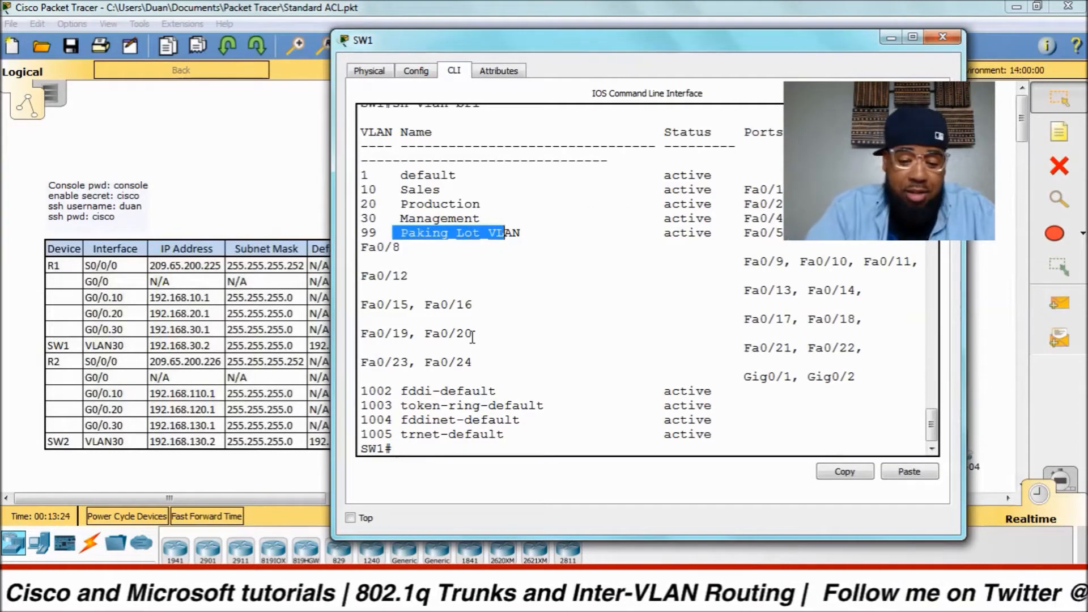
{"action": "type", "text": "config t"}
{"action": "key", "text": "Return"}
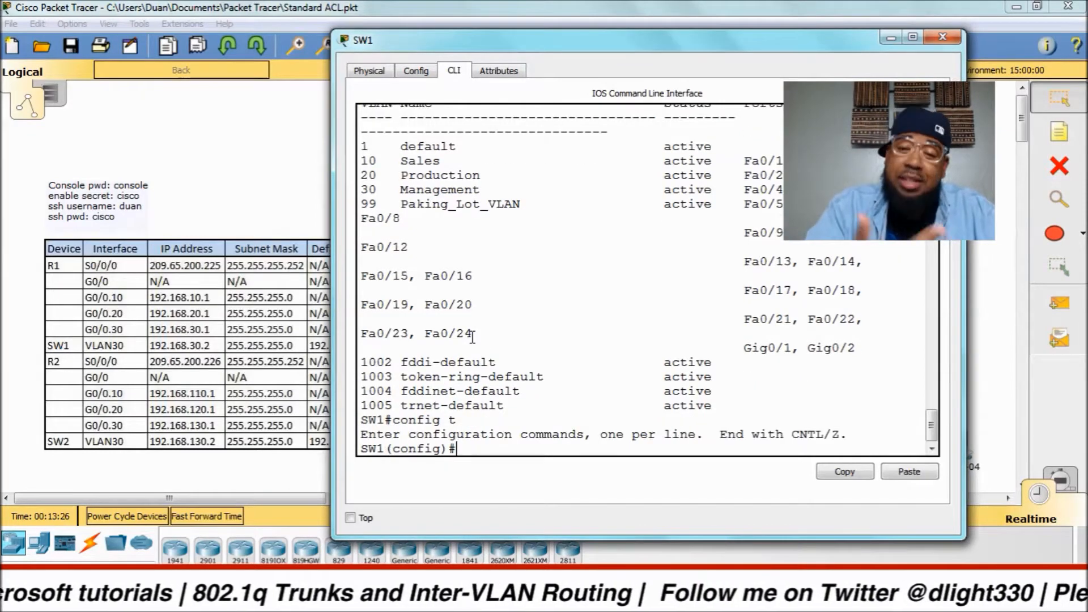
Rename SW1's VLAN 99 to Parking_Lot_VLAN.
{"action": "type", "text": "vlan"}
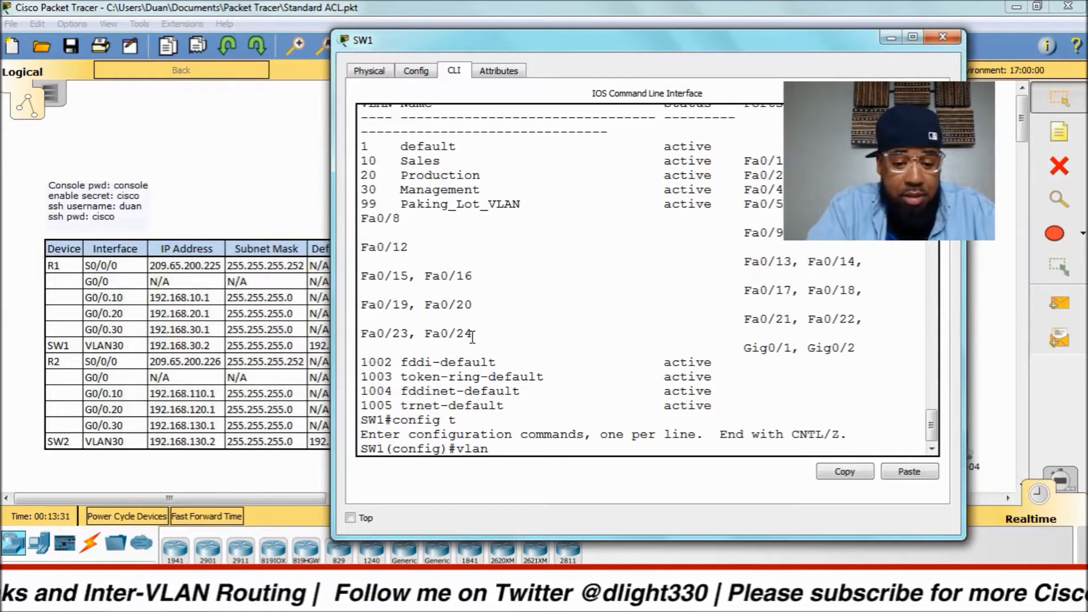
{"action": "type", "text": " vlan"}
{"action": "key", "text": "BackSpace"}
{"action": "key", "text": "BackSpace"}
{"action": "key", "text": "BackSpace"}
{"action": "key", "text": "BackSpace"}
{"action": "key", "text": "BackSpace"}
{"action": "key", "text": "BackSpace"}
{"action": "key", "text": "BackSpace"}
{"action": "key", "text": "BackSpace"}
{"action": "key", "text": "BackSpace"}
{"action": "key", "text": "BackSpace"}
{"action": "type", "text": "vlan 99"}
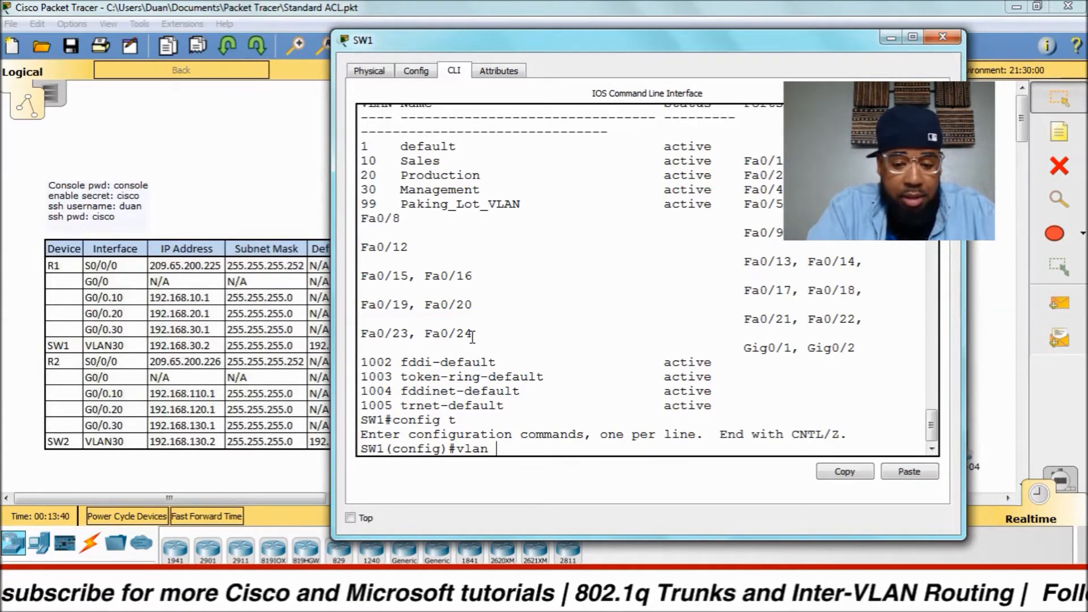
{"action": "key", "text": "Return"}
{"action": "type", "text": "name"}
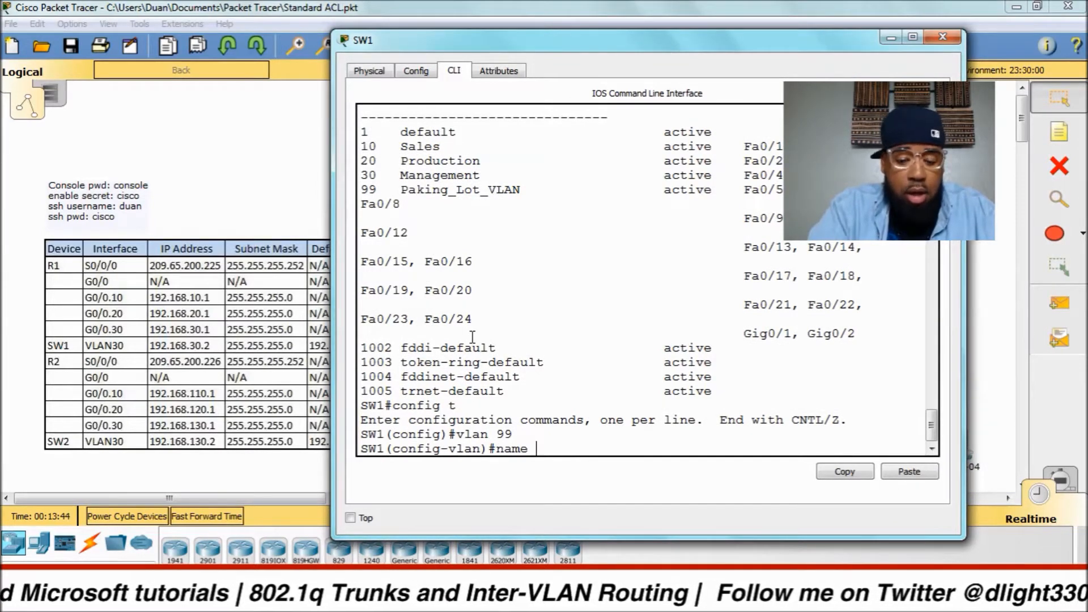
{"action": "type", "text": " Parking"}
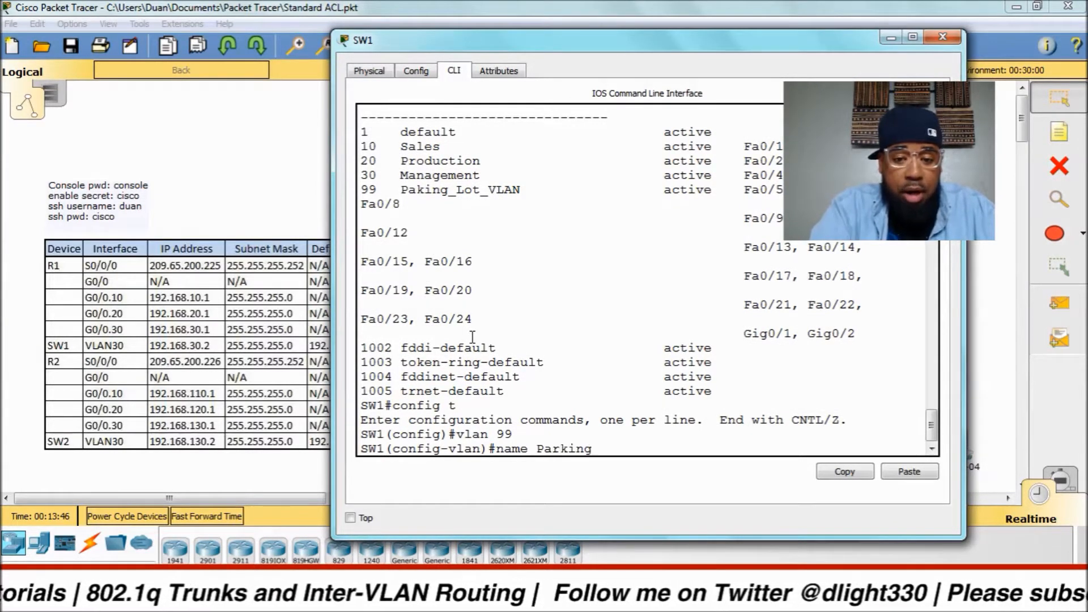
{"action": "type", "text": "_Lo"}
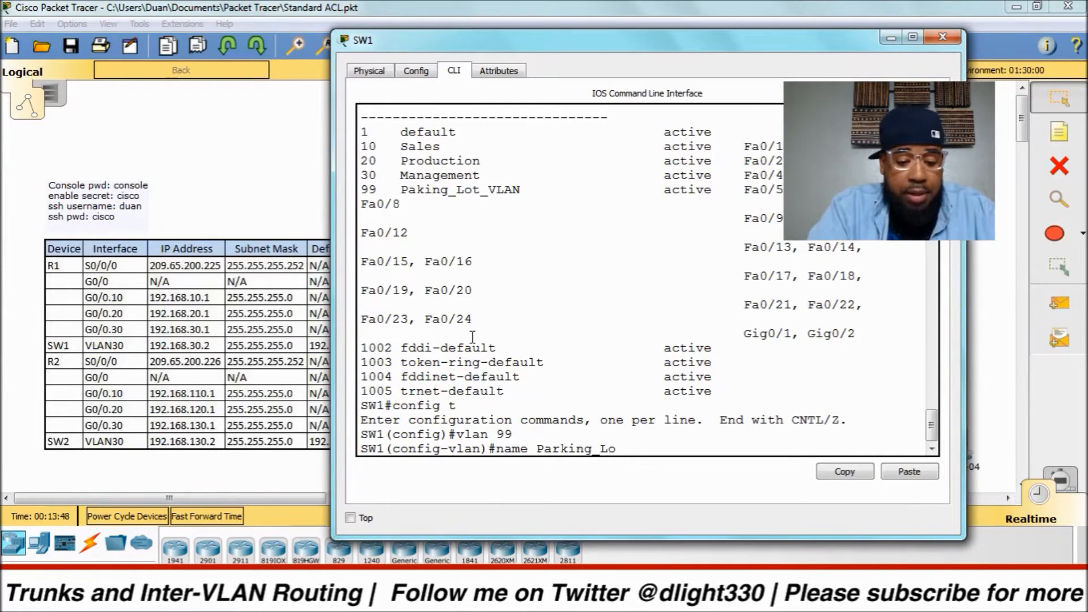
{"action": "type", "text": "t VLAN"}
{"action": "key", "text": "Return"}
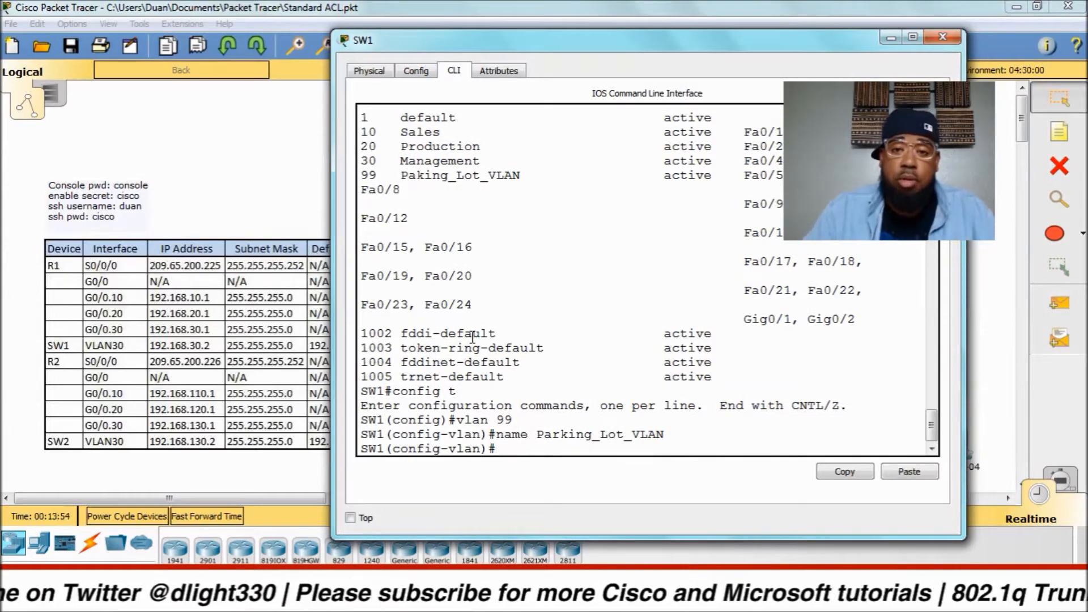
{"action": "key", "text": "Return"}
{"action": "key", "text": "Return"}
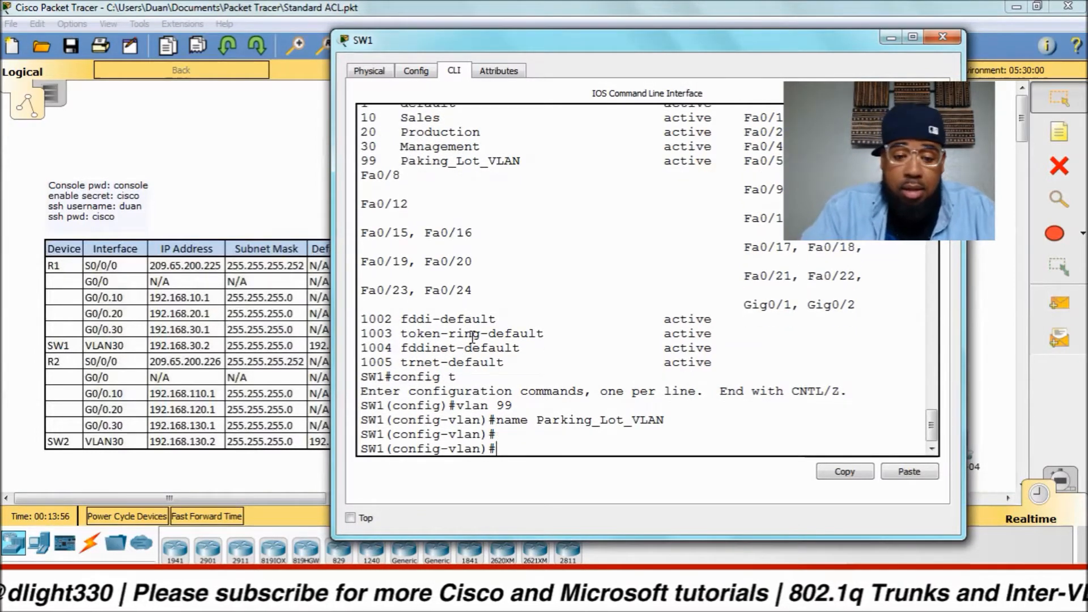
Exit to privileged EXEC and save the configuration with 'wri mem'.
{"action": "type", "text": "exit"}
{"action": "key", "text": "Return"}
{"action": "key", "text": "Return"}
{"action": "key", "text": "Return"}
{"action": "key", "text": "Return"}
{"action": "key", "text": "Return"}
{"action": "type", "text": "exit"}
{"action": "key", "text": "Return"}
{"action": "key", "text": "Return"}
{"action": "key", "text": "Return"}
{"action": "type", "text": "wri mem"}
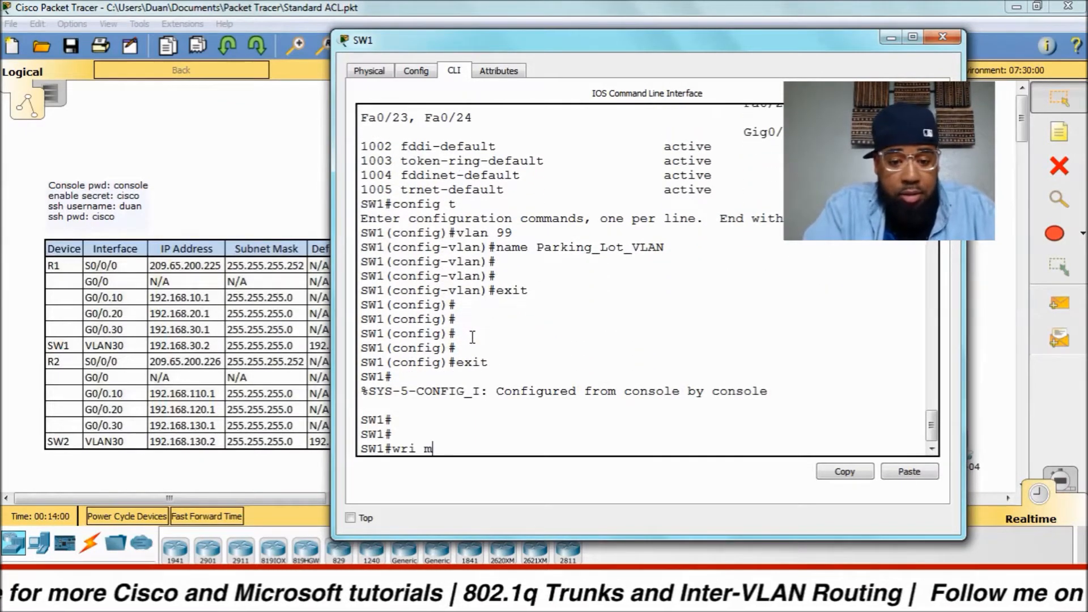
{"action": "key", "text": "Return"}
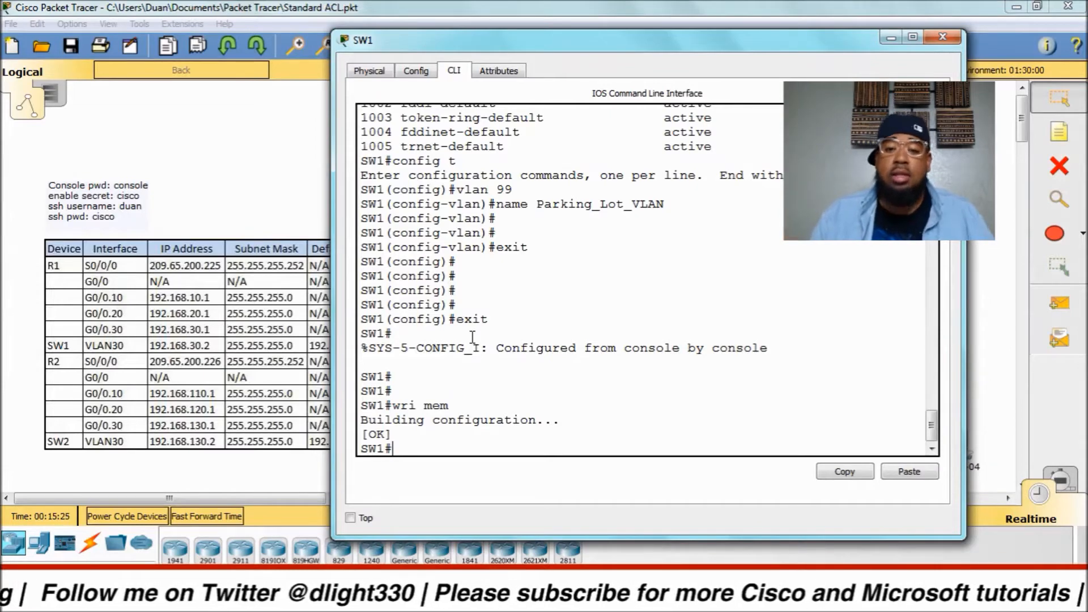
{"action": "left_click", "coordinate": [892, 38]}
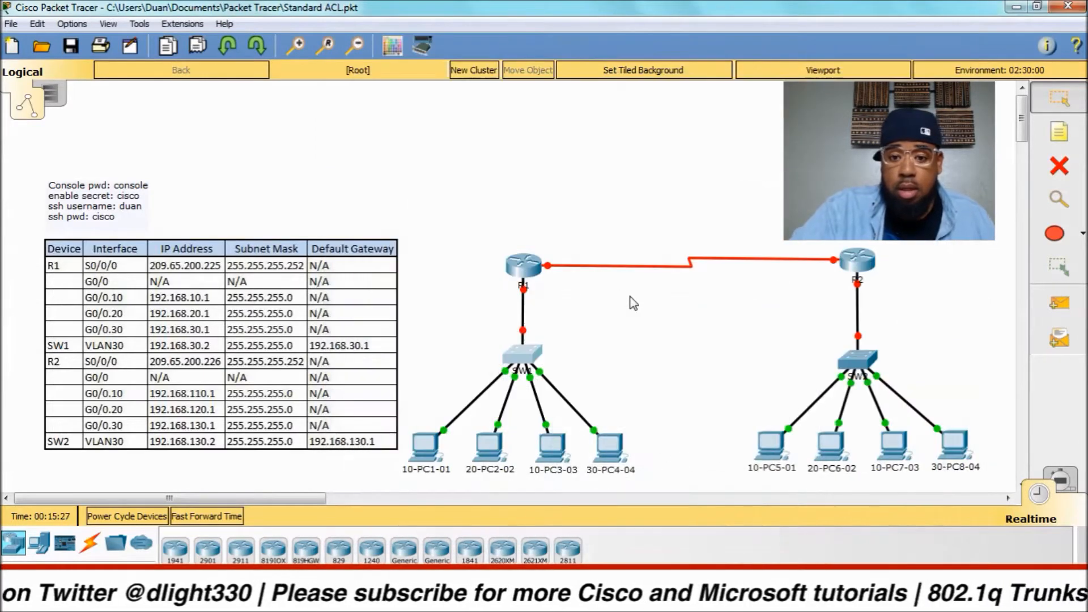
{"action": "mouse_move", "coordinate": [535, 290]}
{"action": "left_mouse_down"}
{"action": "mouse_move", "coordinate": [543, 286]}
{"action": "mouse_move", "coordinate": [532, 283]}
{"action": "left_mouse_up"}
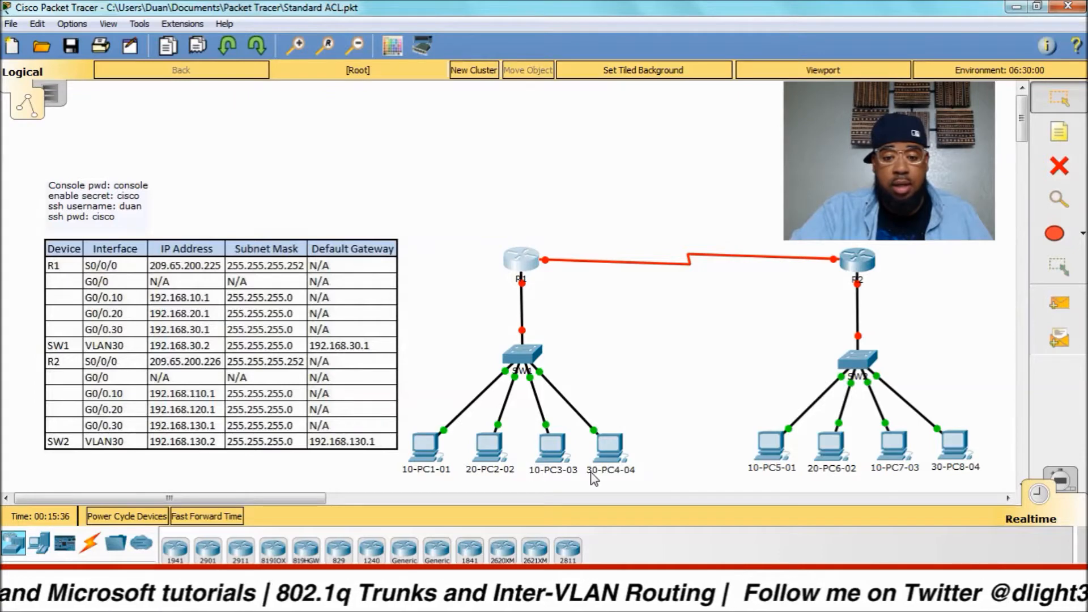
{"action": "left_click", "coordinate": [522, 280]}
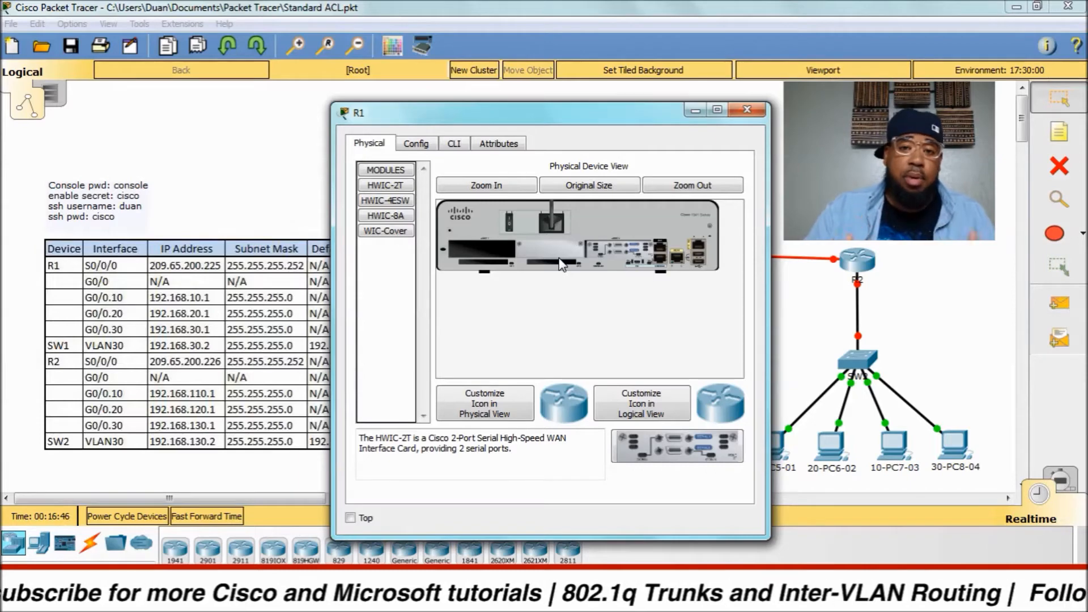
{"action": "left_click", "coordinate": [747, 110]}
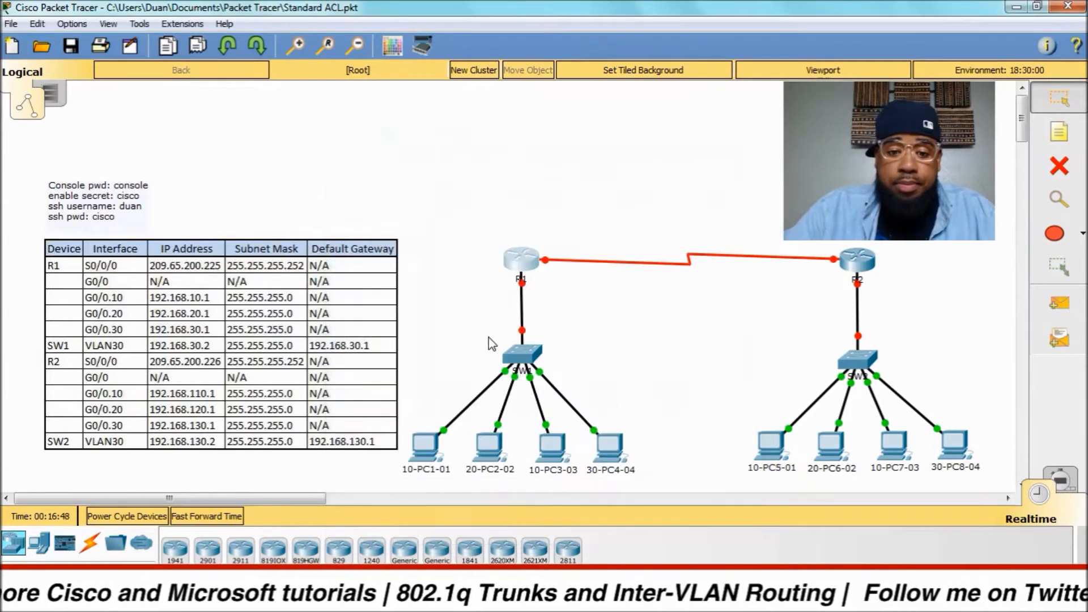
{"action": "left_click", "coordinate": [521, 363]}
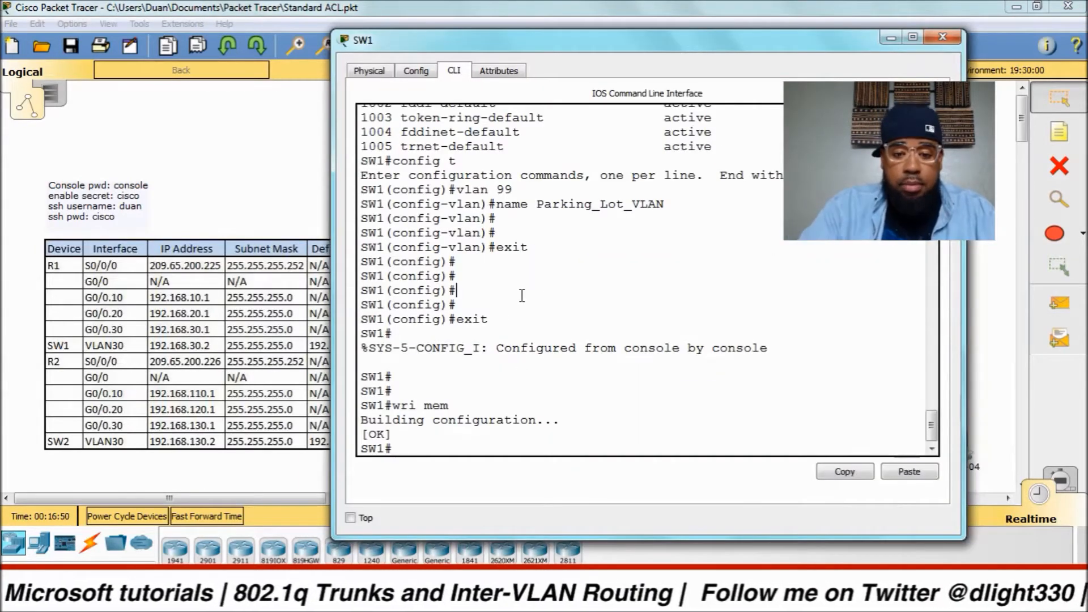
Show SW1's interface brief listing, then enter global configuration mode.
{"action": "left_click_drag", "start_coordinate": [572, 40], "coordinate": [712, 76]}
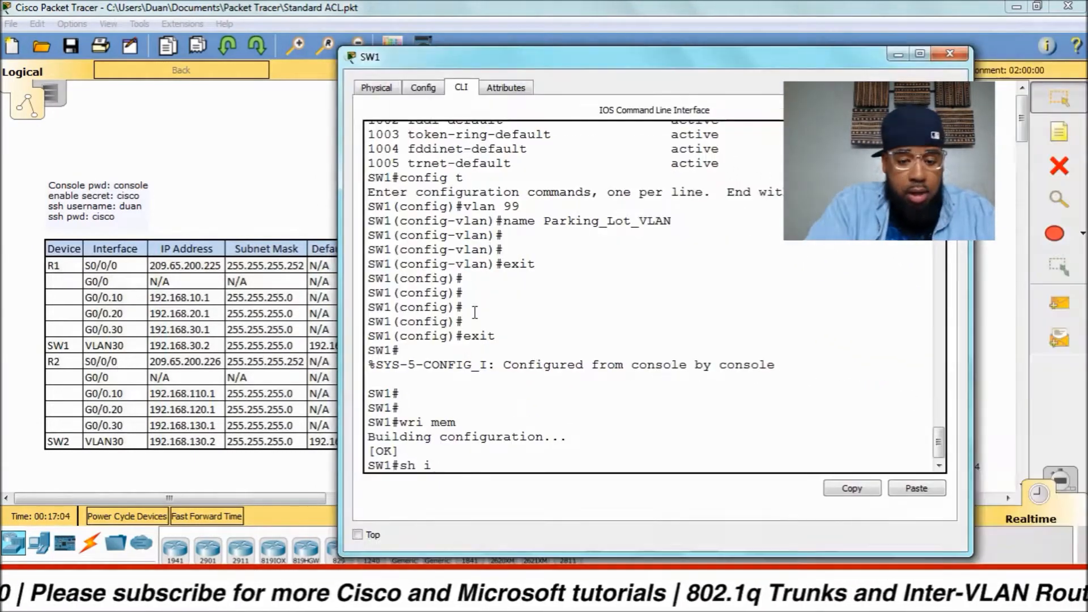
{"action": "type", "text": "p int br"}
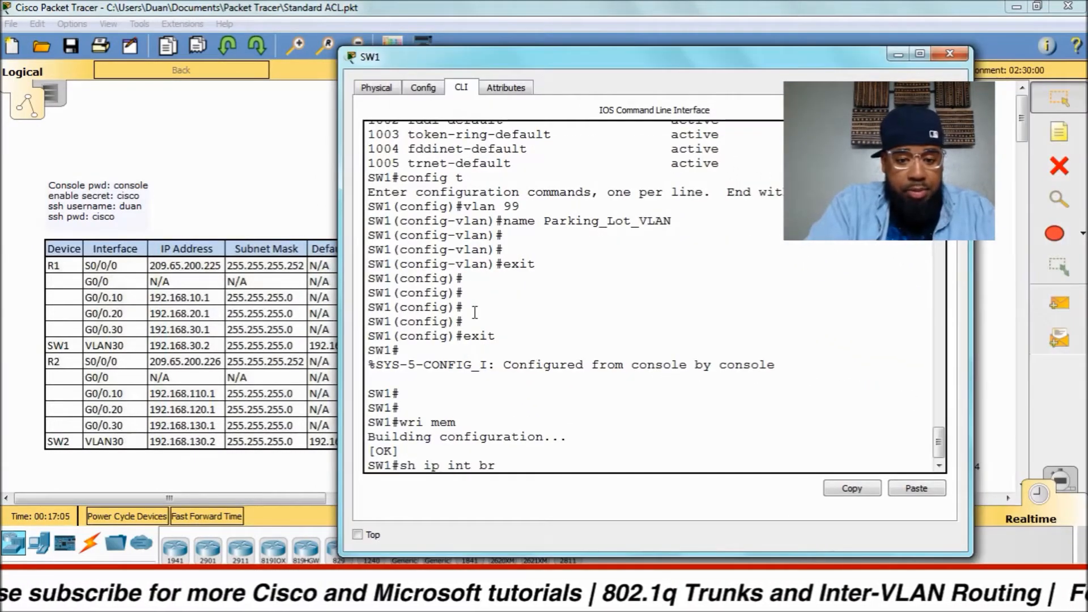
{"action": "key", "text": "Return"}
{"action": "key", "text": "space"}
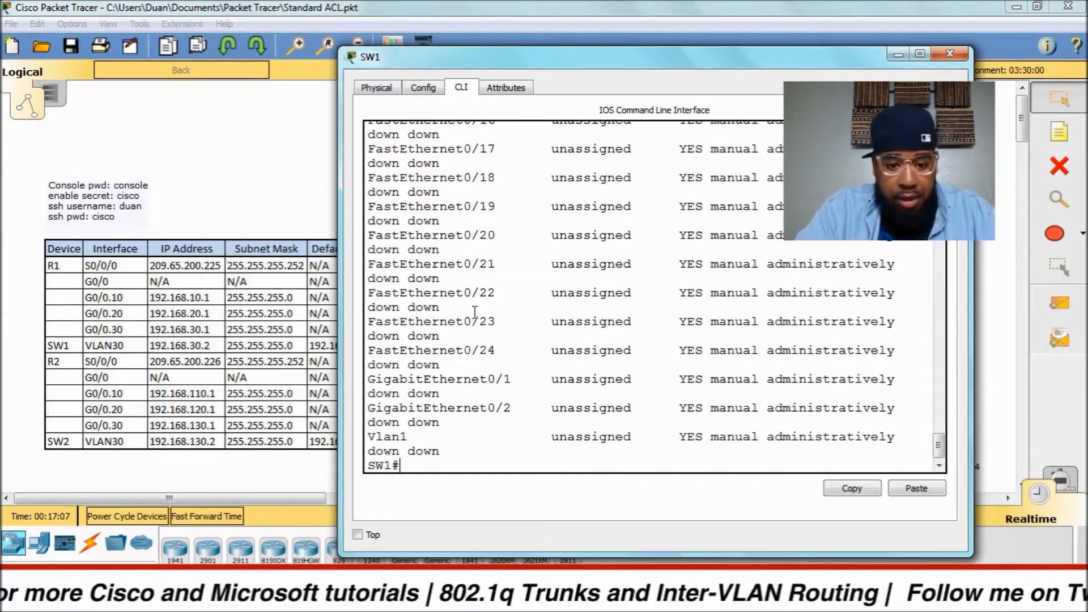
{"action": "type", "text": "c"}
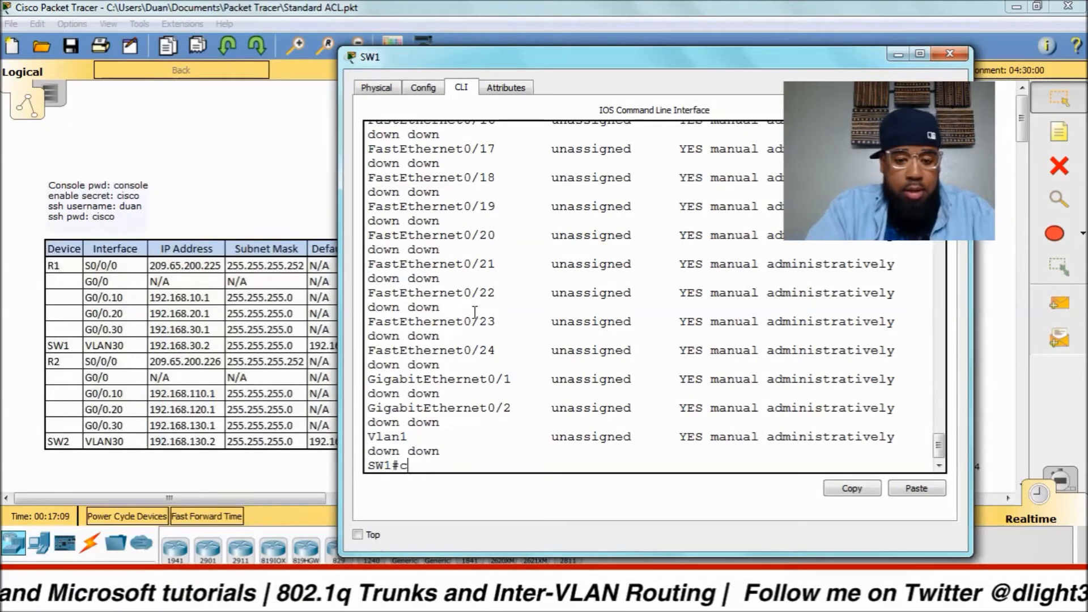
{"action": "type", "text": "onfig t"}
{"action": "key", "text": "Return"}
{"action": "type", "text": "int g0/1"}
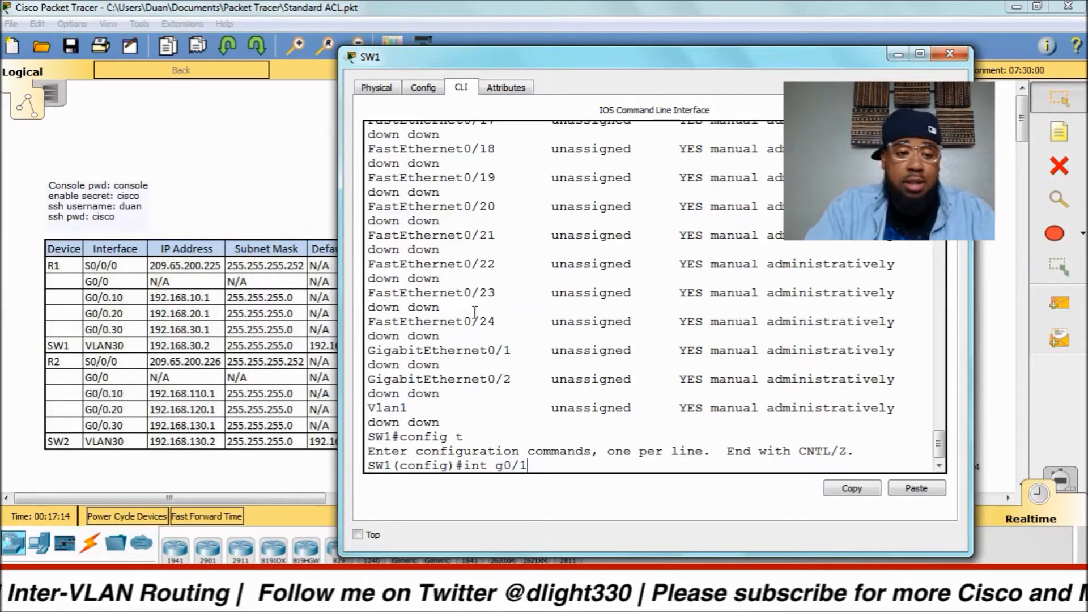
Set SW1's GigabitEthernet0/1 to switchport mode trunk.
{"action": "key", "text": "Return"}
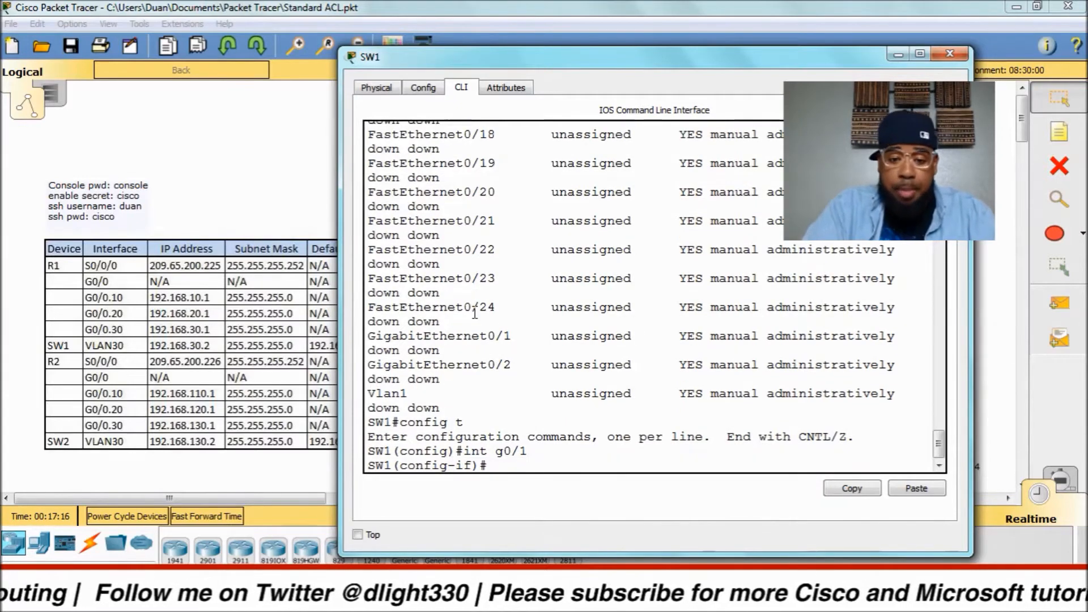
{"action": "type", "text": "swi"}
{"action": "key", "text": "Tab"}
{"action": "key", "text": "Return"}
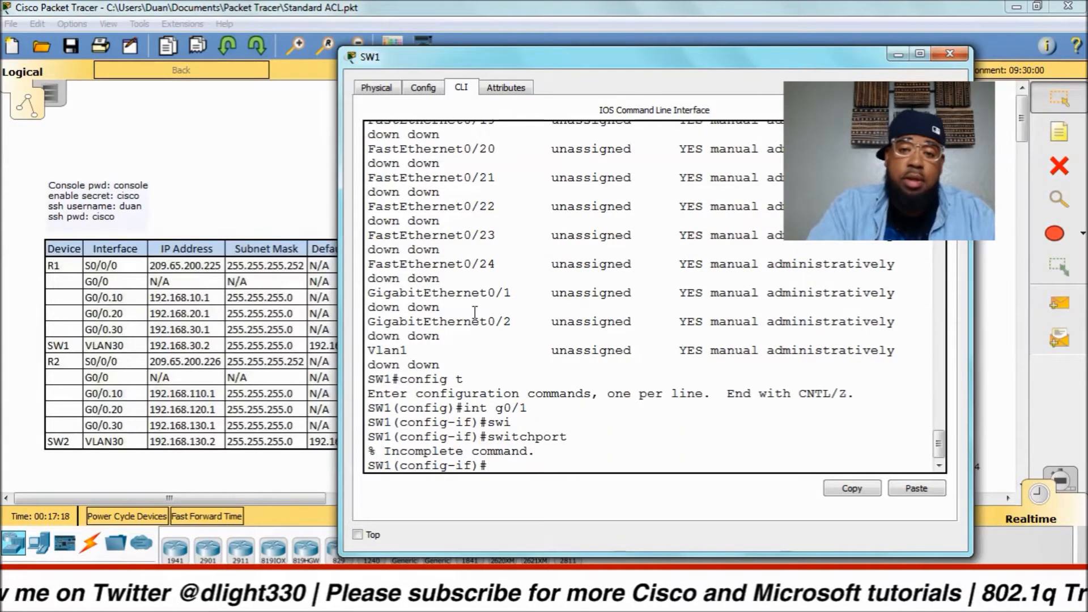
{"action": "type", "text": "swic"}
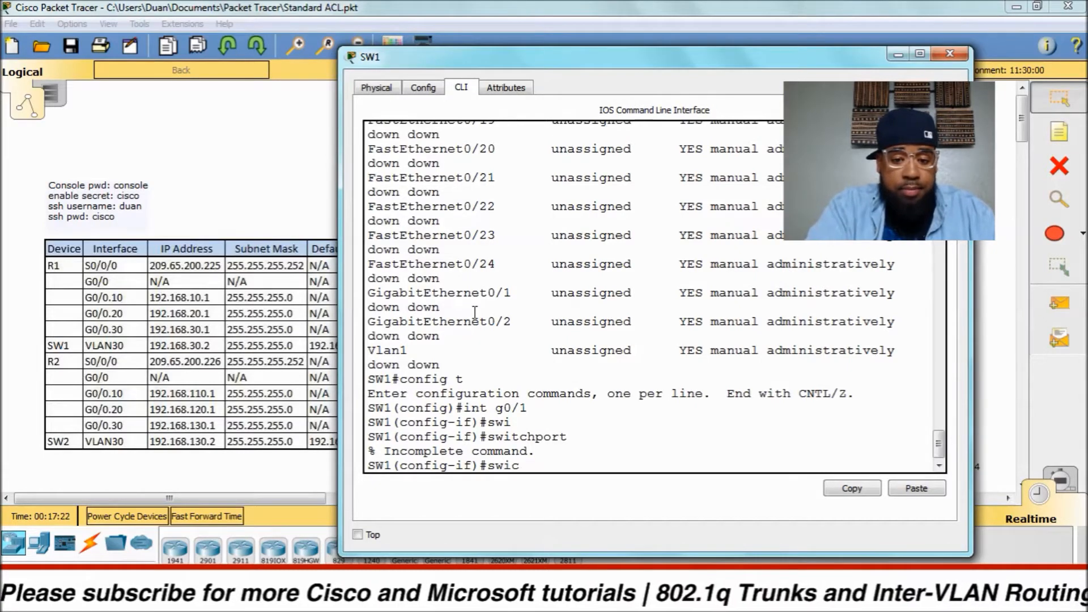
{"action": "type", "text": "t"}
{"action": "key", "text": "Tab"}
{"action": "key", "text": "BackSpace"}
{"action": "key", "text": "BackSpace"}
{"action": "type", "text": "t"}
{"action": "key", "text": "Tab"}
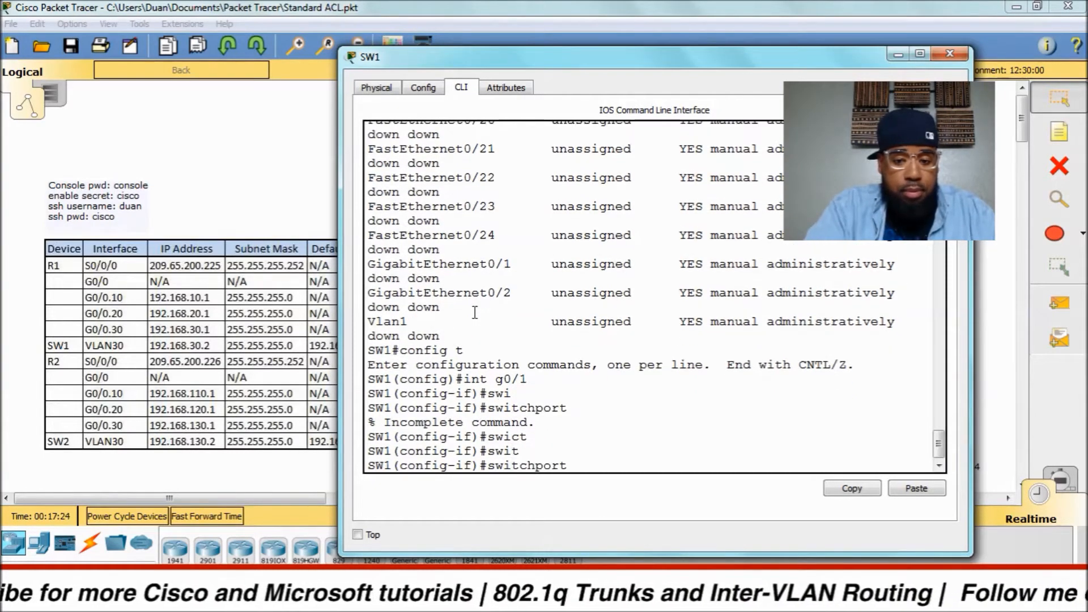
{"action": "type", "text": "trun"}
{"action": "key", "text": "Tab"}
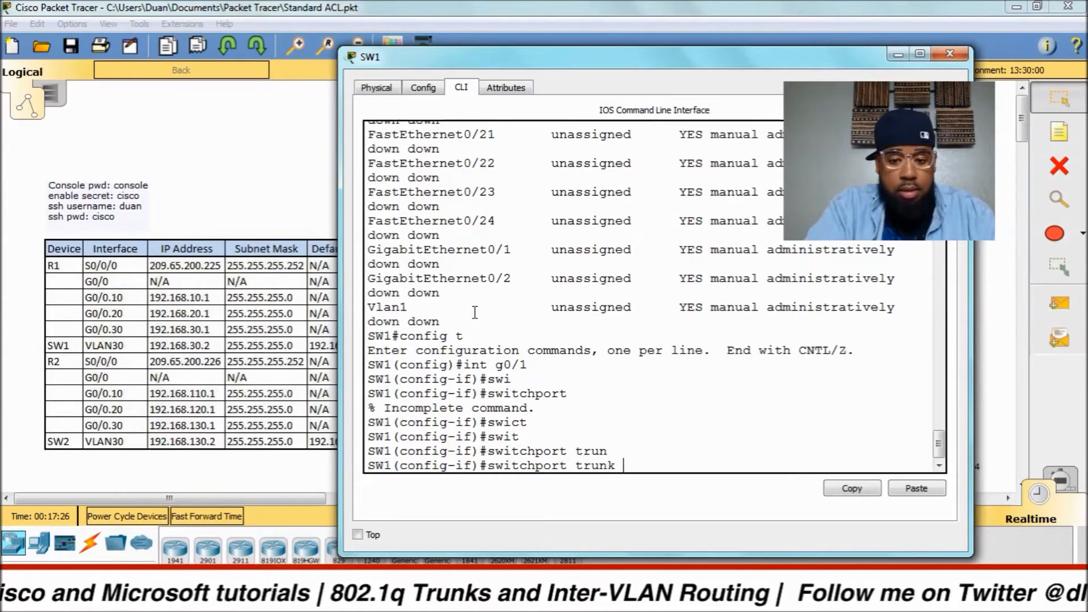
{"action": "type", "text": "en"}
{"action": "key", "text": "Tab"}
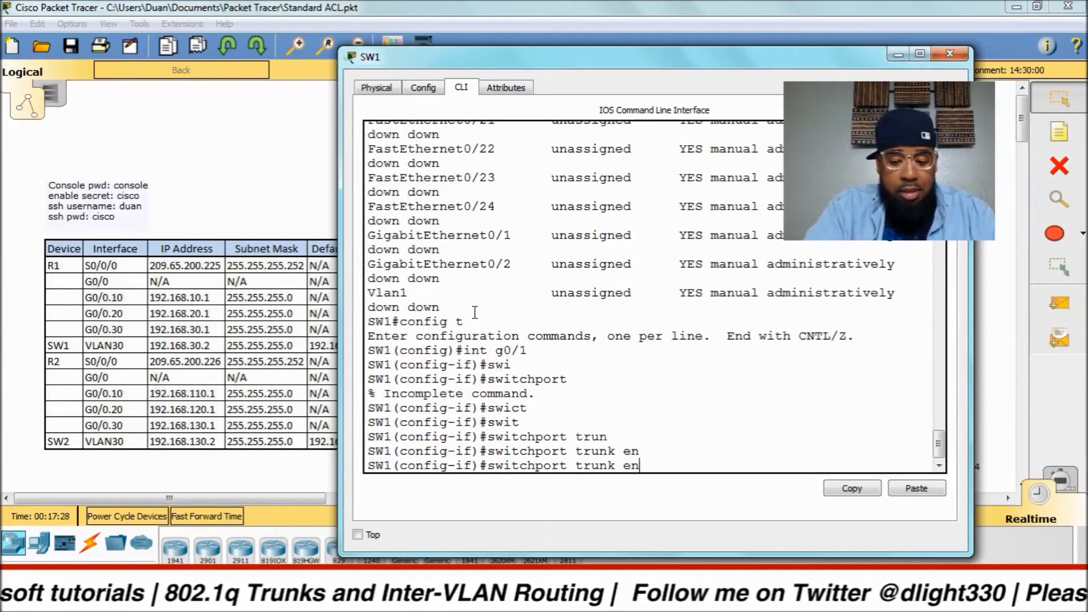
{"action": "type", "text": "?"}
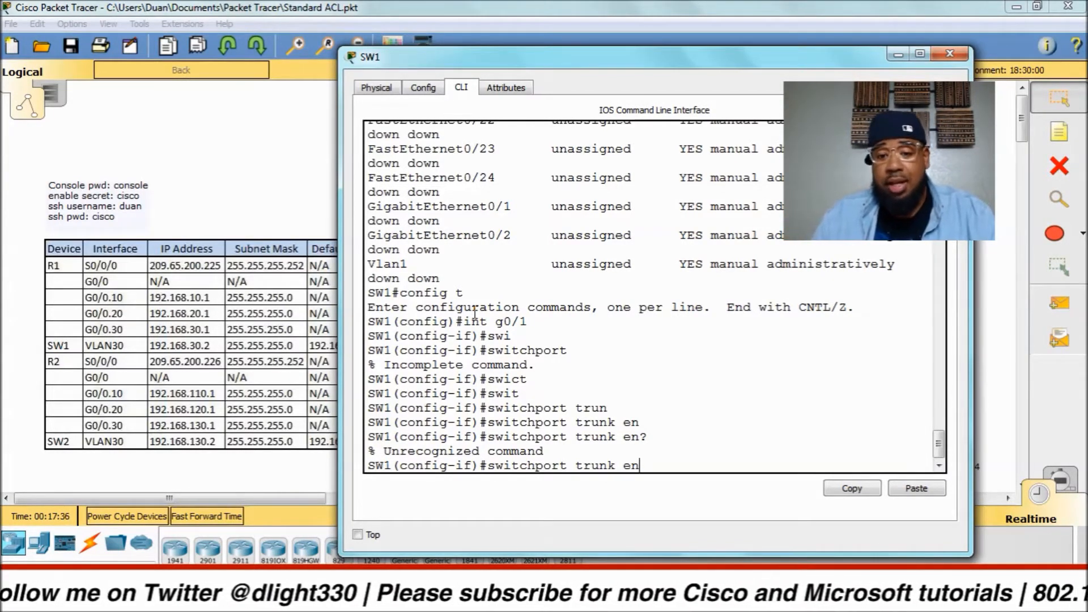
{"action": "key", "text": "BackSpace"}
{"action": "key", "text": "BackSpace"}
{"action": "key", "text": "BackSpace"}
{"action": "key", "text": "BackSpace"}
{"action": "key", "text": "BackSpace"}
{"action": "key", "text": "BackSpace"}
{"action": "key", "text": "BackSpace"}
{"action": "key", "text": "BackSpace"}
{"action": "key", "text": "BackSpace"}
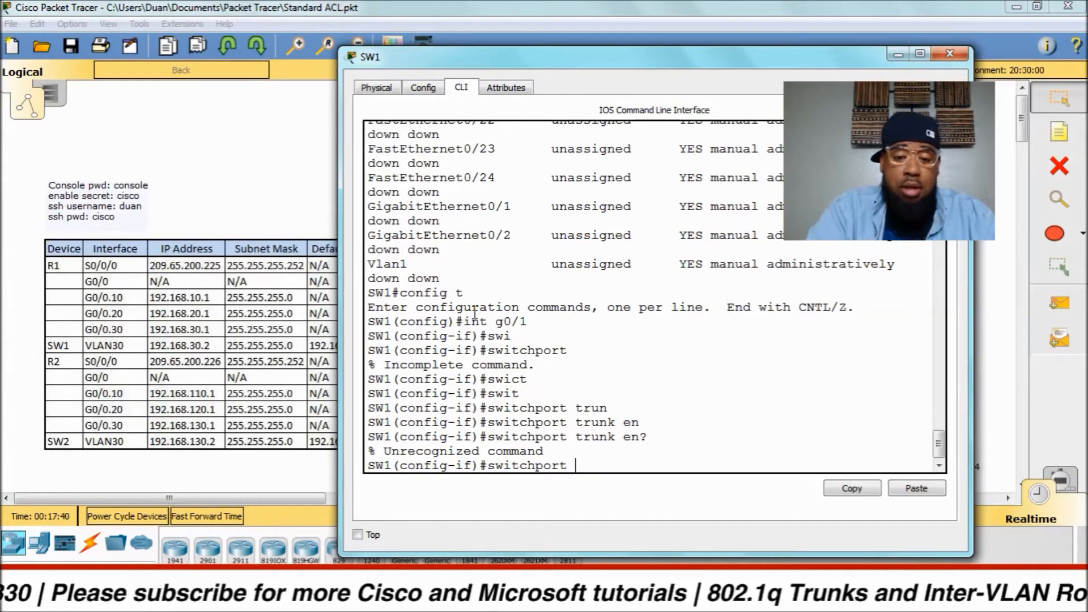
{"action": "type", "text": "mode trunk"}
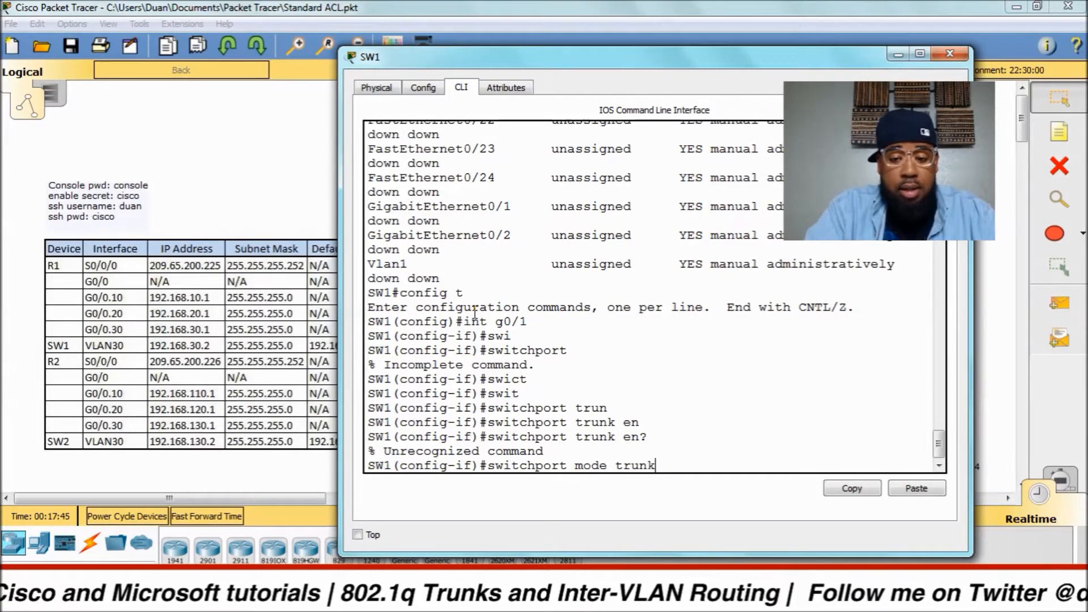
{"action": "key", "text": "Return"}
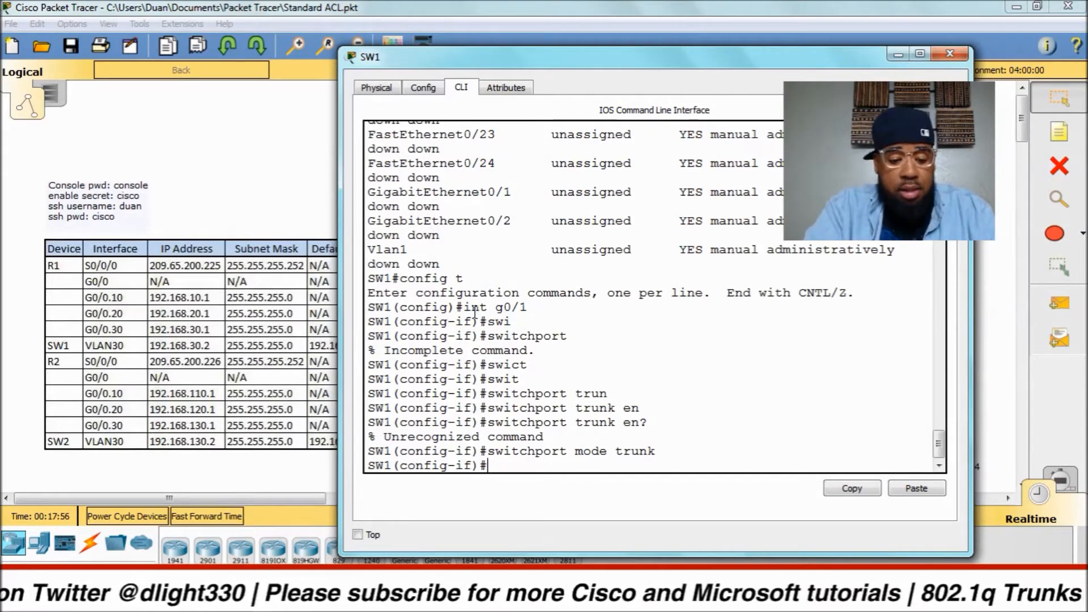
Enable g0/1 with 'no shut' and return to the privileged prompt.
{"action": "type", "text": "no shut"}
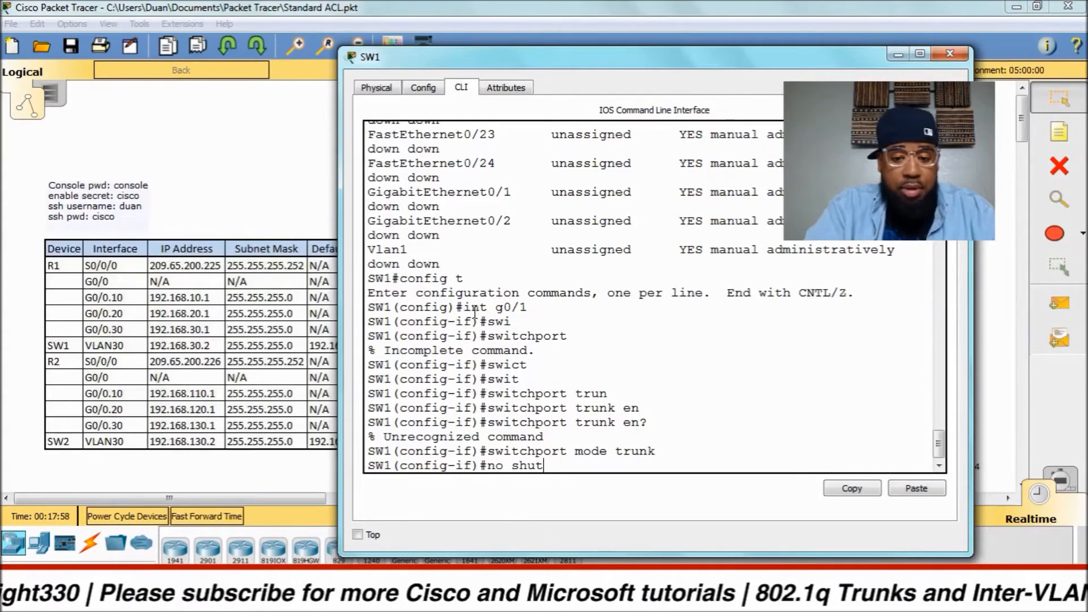
{"action": "key", "text": "Return"}
{"action": "key", "text": "Return"}
{"action": "key", "text": "Return"}
{"action": "key", "text": "Return"}
{"action": "key", "text": "Return"}
{"action": "key", "text": "ctrl+z"}
{"action": "key", "text": "Return"}
{"action": "key", "text": "Return"}
{"action": "key", "text": "Return"}
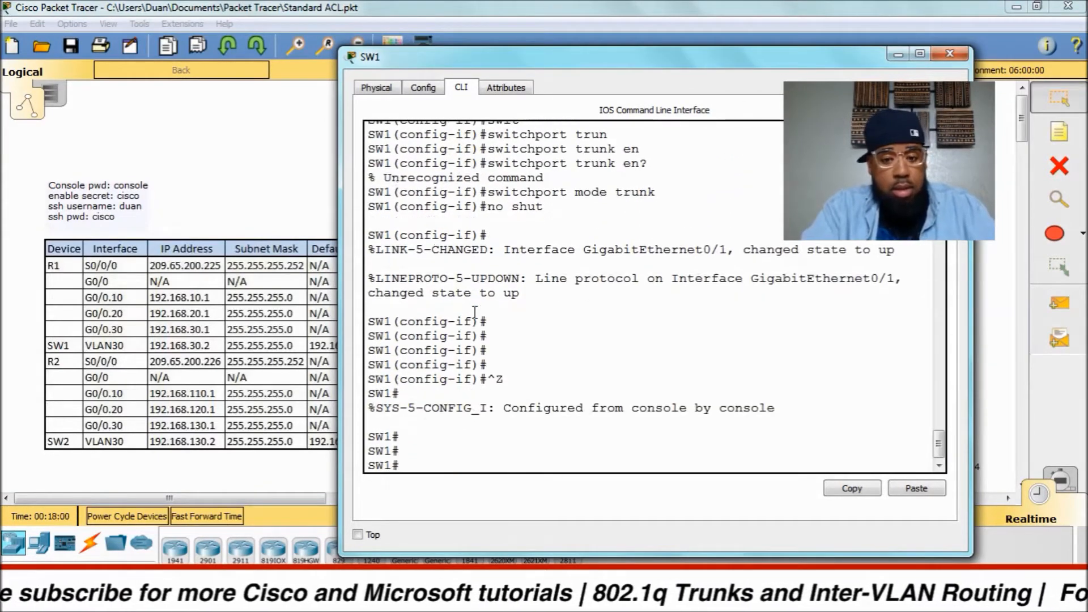
Save SW1's configuration with 'wri mem' and 'copy run startup-config'.
{"action": "type", "text": "wri mem"}
{"action": "key", "text": "Return"}
{"action": "key", "text": "Return"}
{"action": "key", "text": "Return"}
{"action": "type", "text": "copy run sta"}
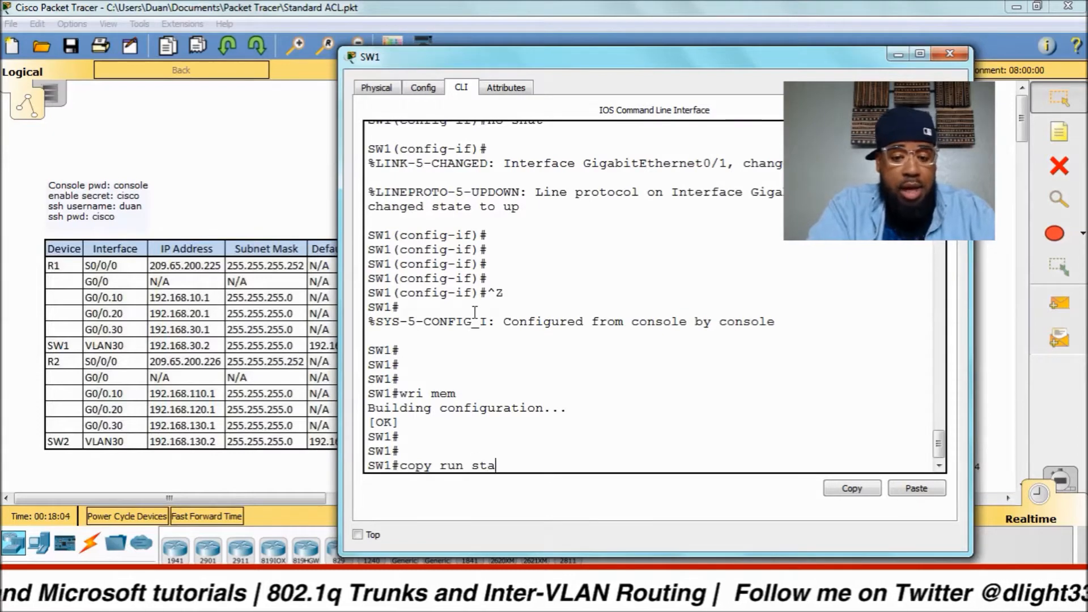
{"action": "type", "text": "rt"}
{"action": "key", "text": "Tab"}
{"action": "key", "text": "BackSpace"}
{"action": "key", "text": "Tab"}
{"action": "type", "text": "r"}
{"action": "key", "text": "Tab"}
{"action": "key", "text": "BackSpace"}
{"action": "key", "text": "BackSpace"}
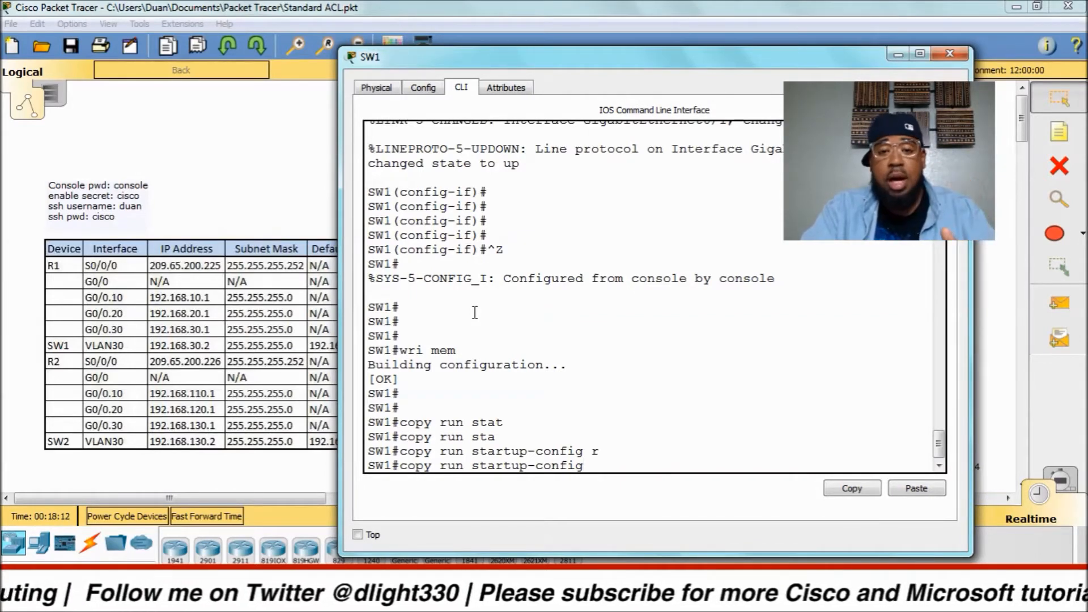
{"action": "key", "text": "Return"}
{"action": "key", "text": "Return"}
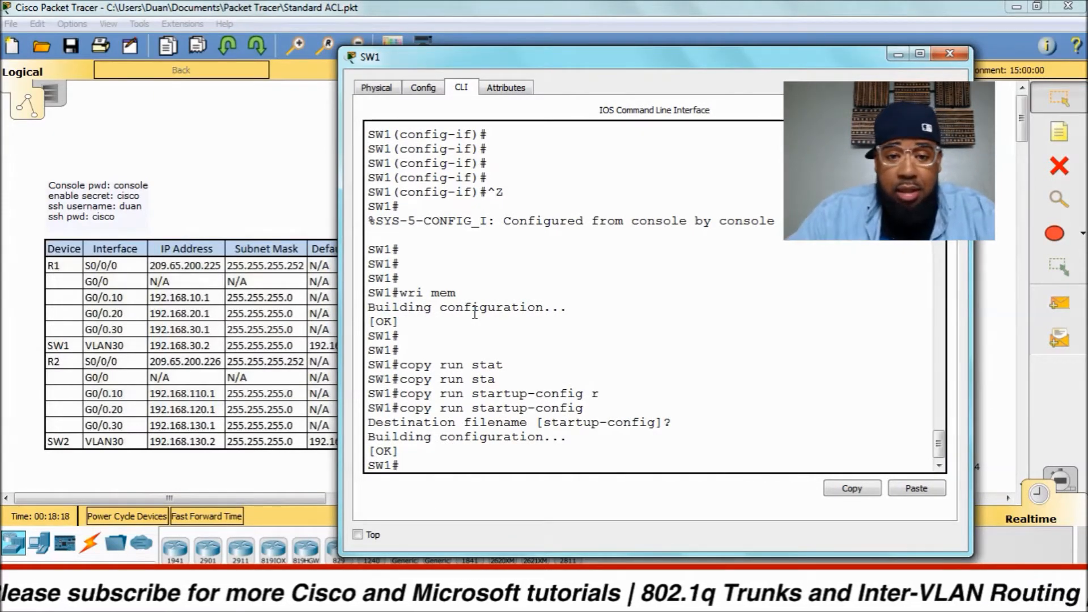
{"action": "type", "text": "sh ip "}
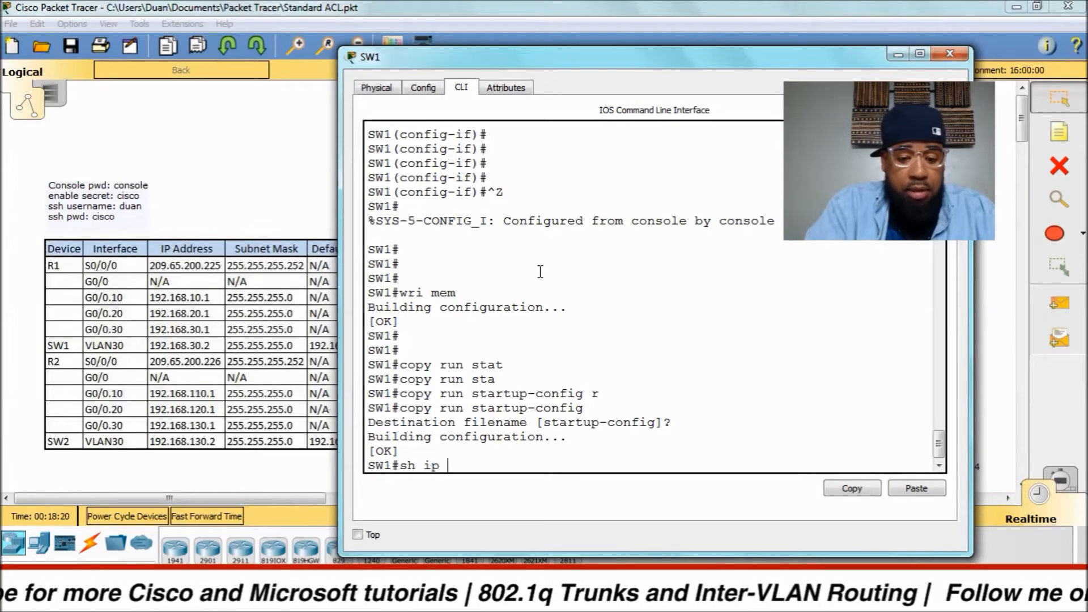
{"action": "type", "text": "int bri"}
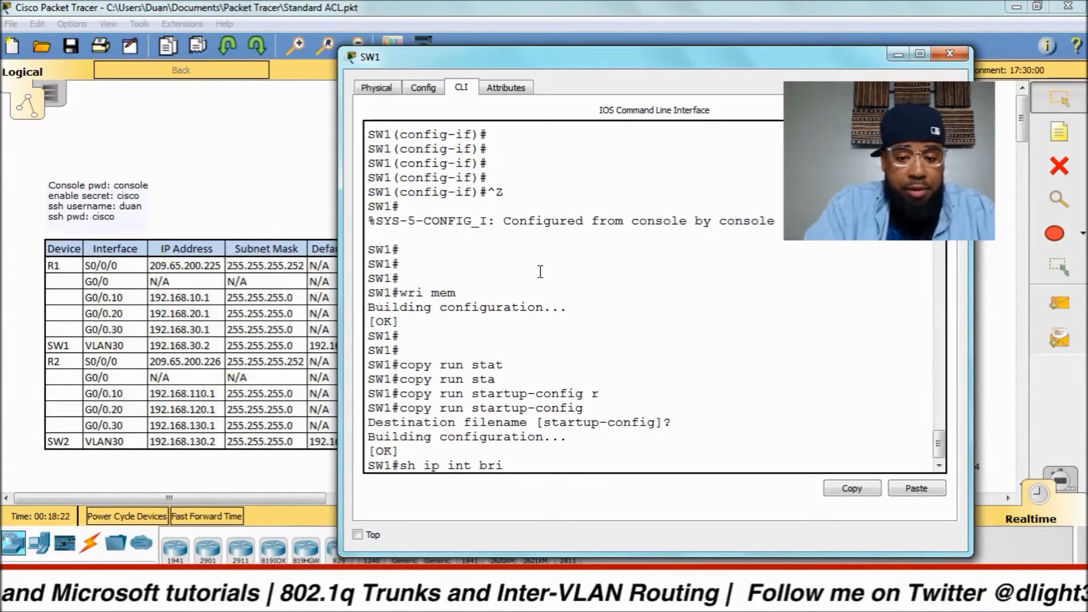
Display SW1's interface brief and 'sh int trunk' output, showing Gig0/1 trunking 802.1q.
{"action": "key", "text": "Return"}
{"action": "key", "text": "space"}
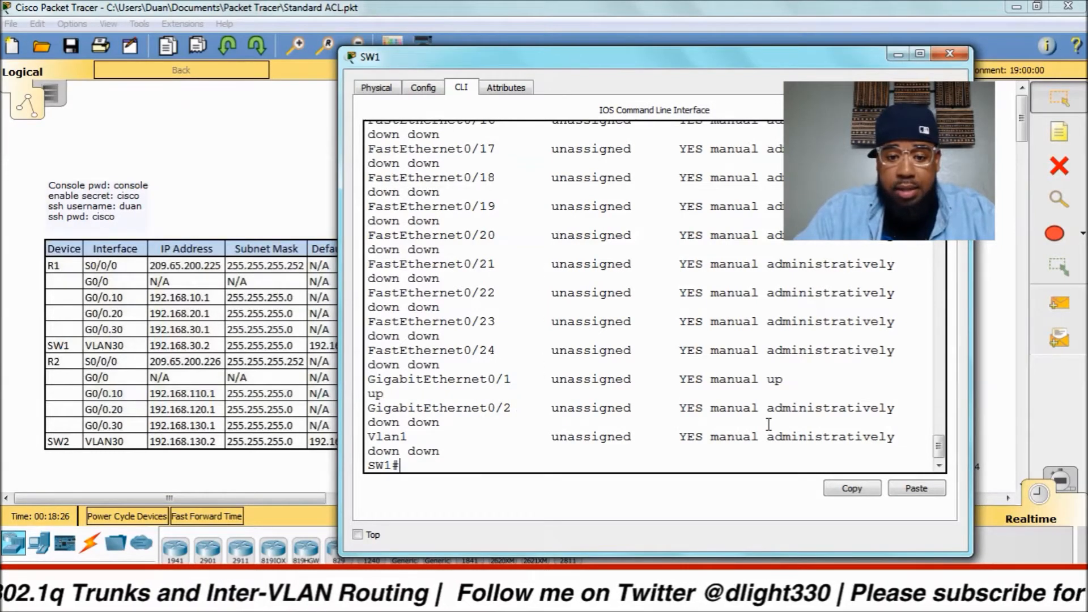
{"action": "type", "text": "sh int trunk"}
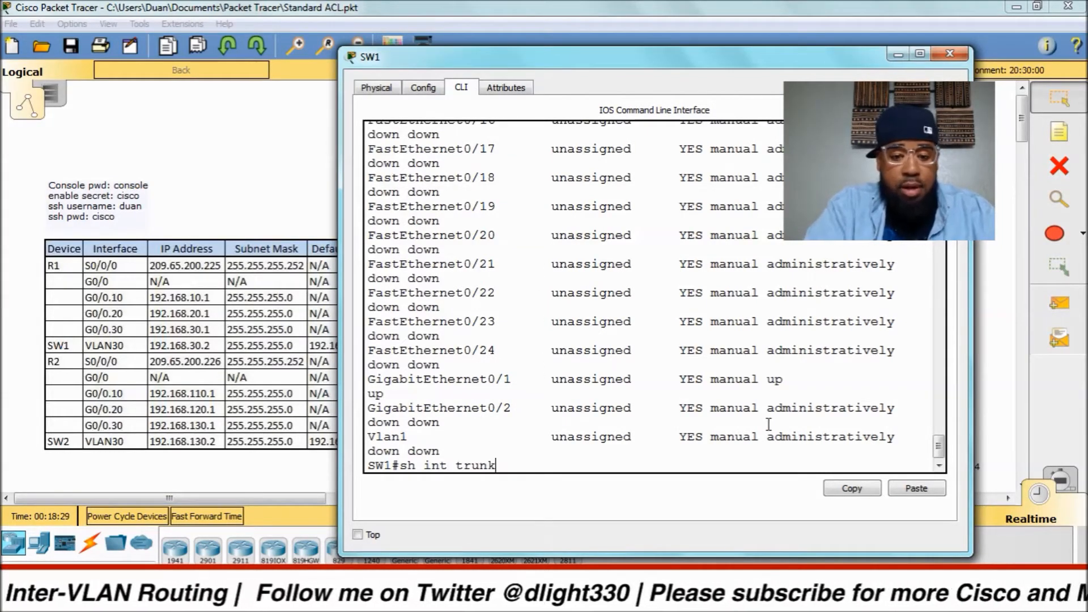
{"action": "key", "text": "Return"}
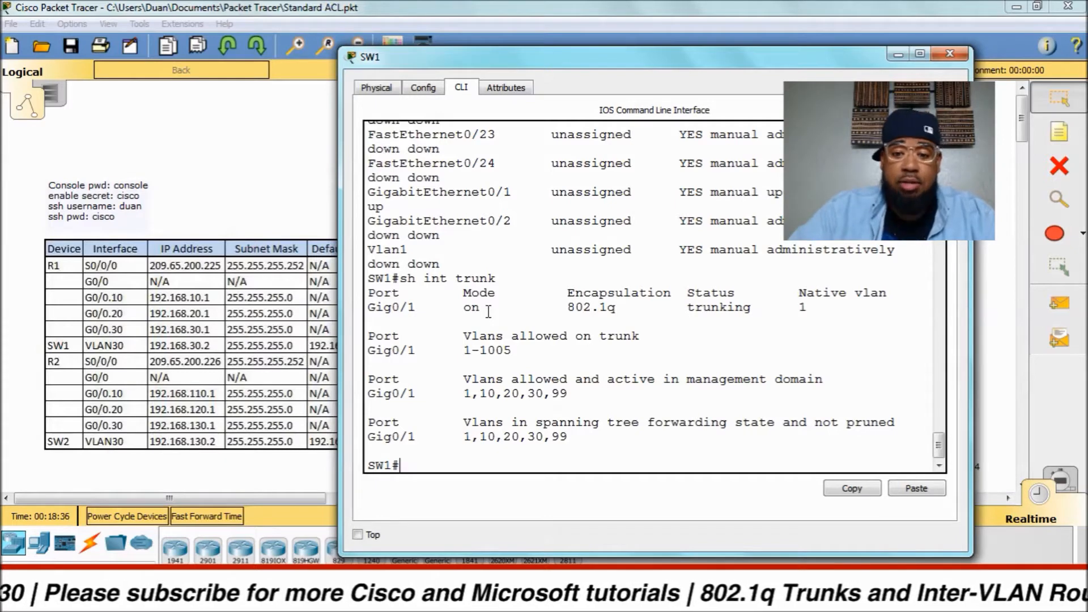
Highlight the 802.1q encapsulation, trunking status and active VLANs 1,10,20,30,99, then close SW1's window.
{"action": "left_click_drag", "start_coordinate": [567, 307], "coordinate": [615, 307]}
{"action": "left_click_drag", "start_coordinate": [683, 306], "coordinate": [760, 307]}
{"action": "left_click", "coordinate": [809, 306]}
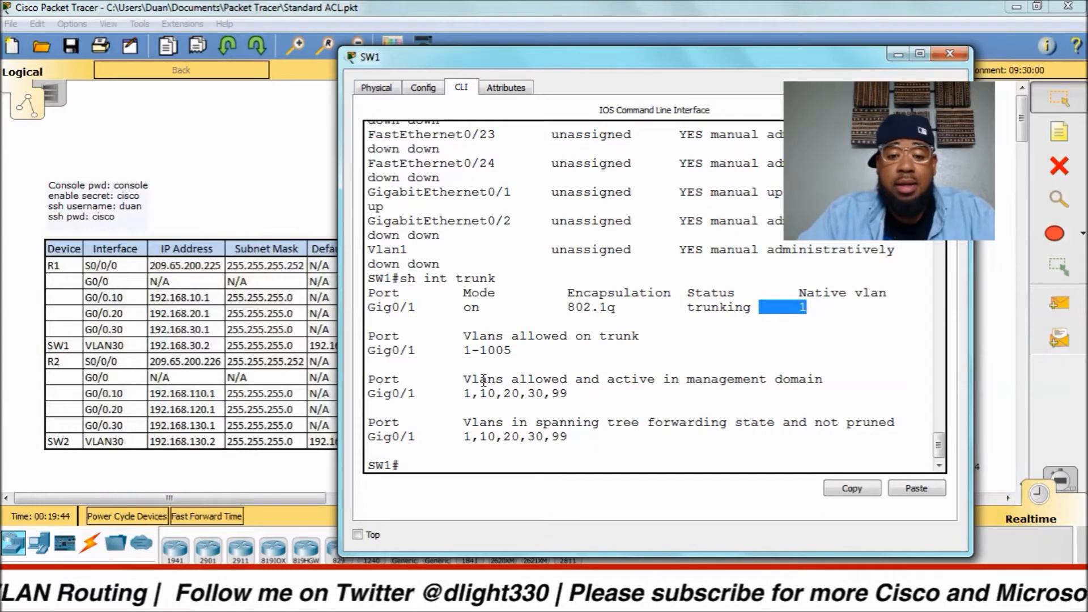
{"action": "left_click_drag", "start_coordinate": [466, 396], "coordinate": [569, 399]}
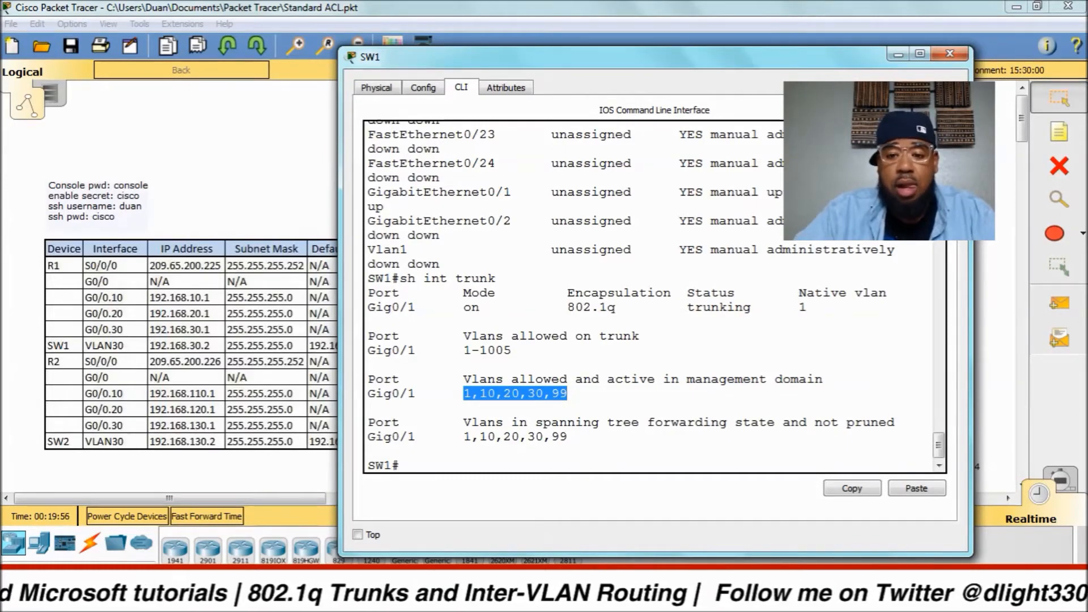
{"action": "left_click", "coordinate": [950, 53]}
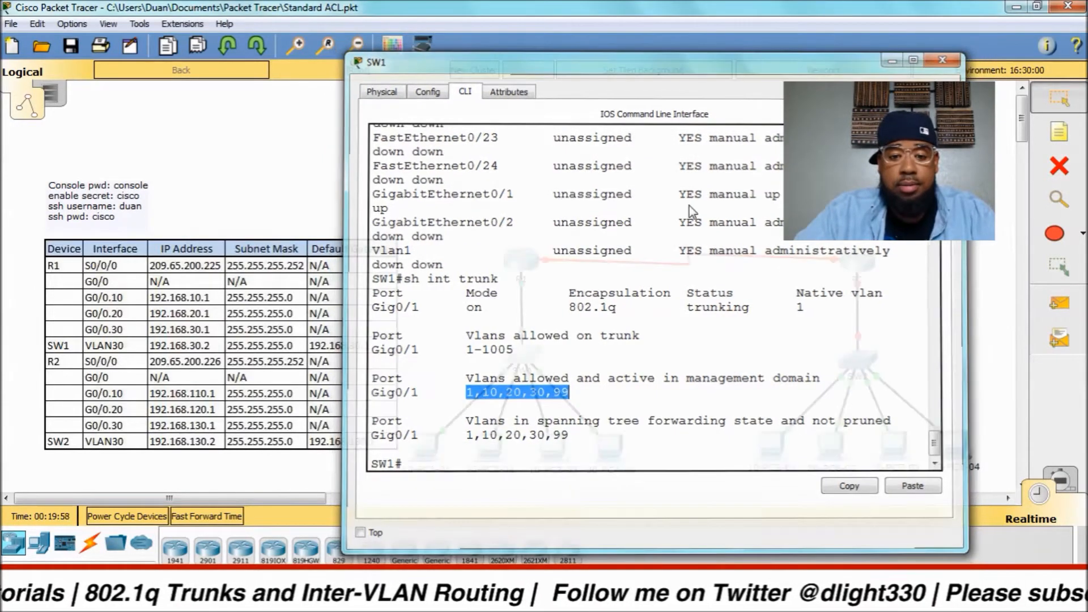
Open router R1's command line and move its window up and to the right.
{"action": "left_click", "coordinate": [522, 252]}
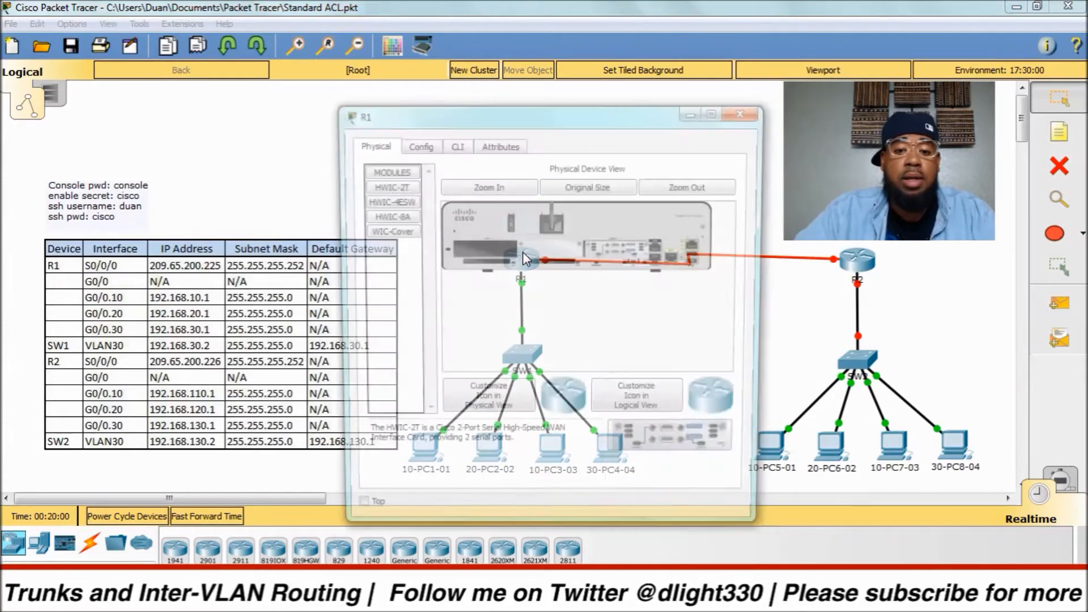
{"action": "left_click", "coordinate": [462, 143]}
{"action": "left_click_drag", "start_coordinate": [525, 115], "coordinate": [602, 101]}
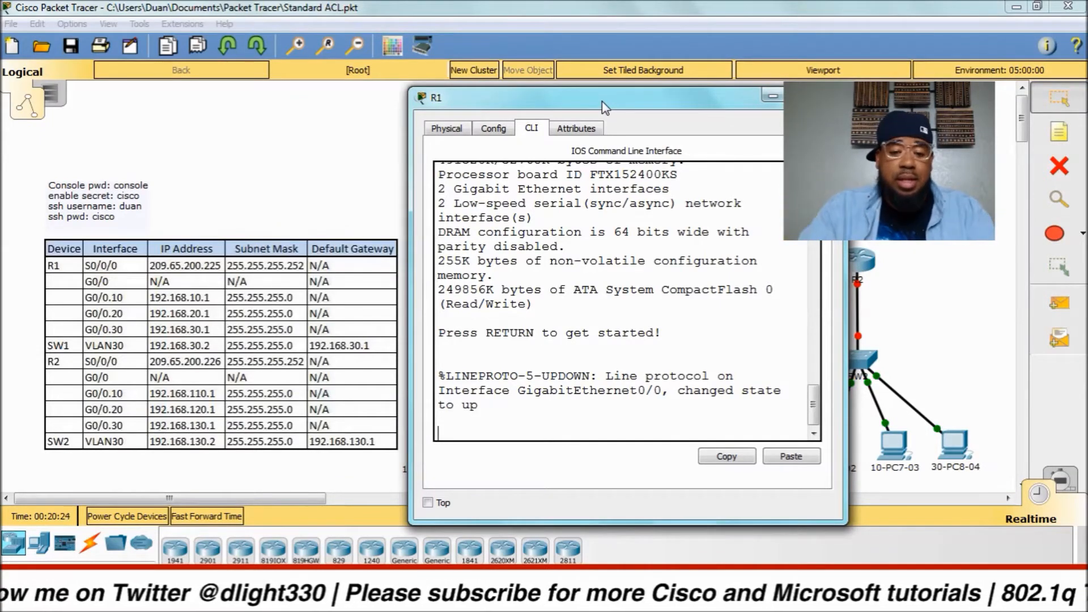
Log into R1's console and reach privileged mode with the enable password.
{"action": "key", "text": "Return"}
{"action": "key", "text": "Return"}
{"action": "key", "text": "Return"}
{"action": "key", "text": "Return"}
{"action": "key", "text": "Return"}
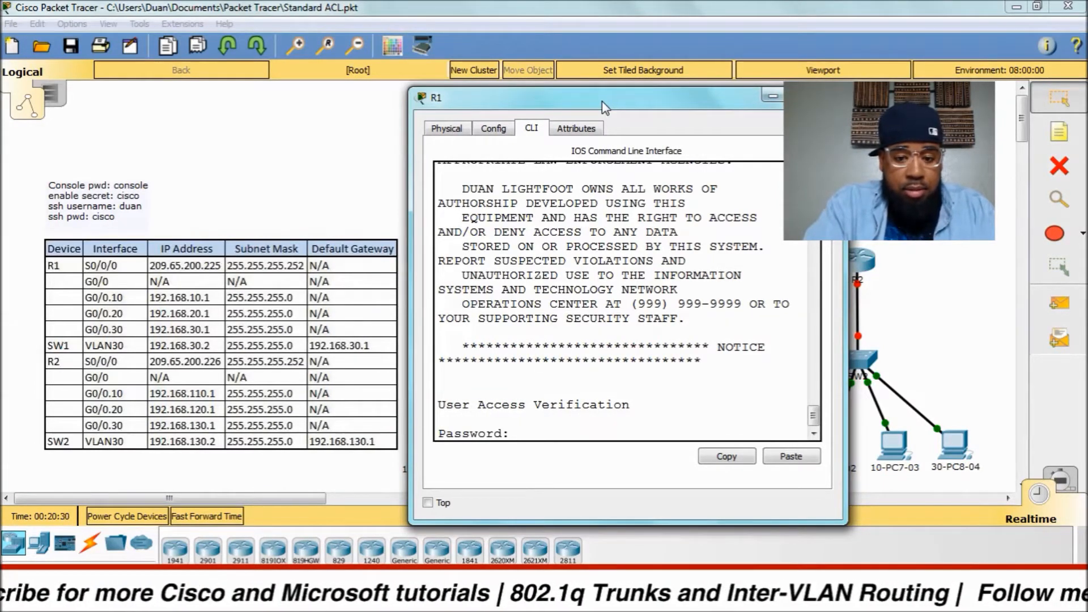
{"action": "key", "text": "Return"}
{"action": "type", "text": "en"}
{"action": "key", "text": "Return"}
{"action": "type", "text": "cisco"}
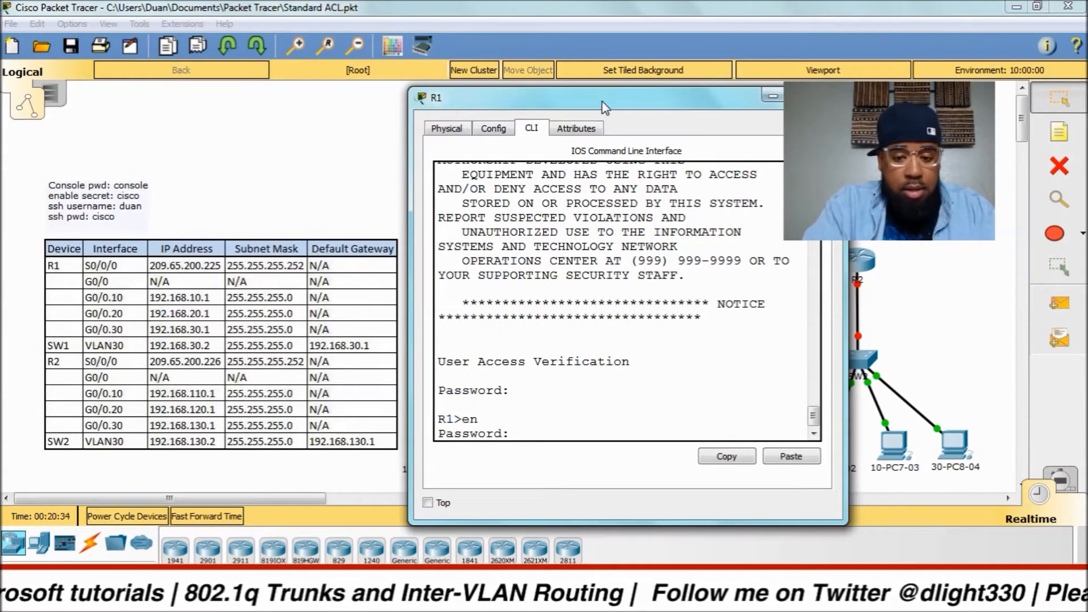
{"action": "key", "text": "Return"}
{"action": "key", "text": "Return"}
{"action": "key", "text": "Return"}
{"action": "key", "text": "Return"}
Enter global configuration mode on R1 with 'config t'.
{"action": "type", "text": "confiogh"}
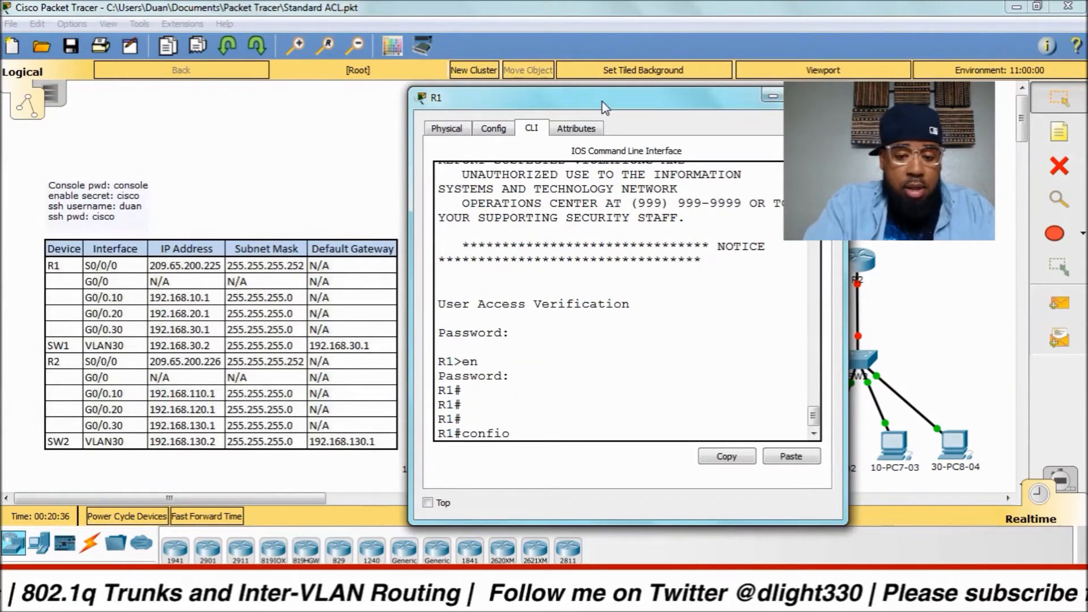
{"action": "key", "text": "BackSpace"}
{"action": "key", "text": "BackSpace"}
{"action": "key", "text": "BackSpace"}
{"action": "type", "text": "g t"}
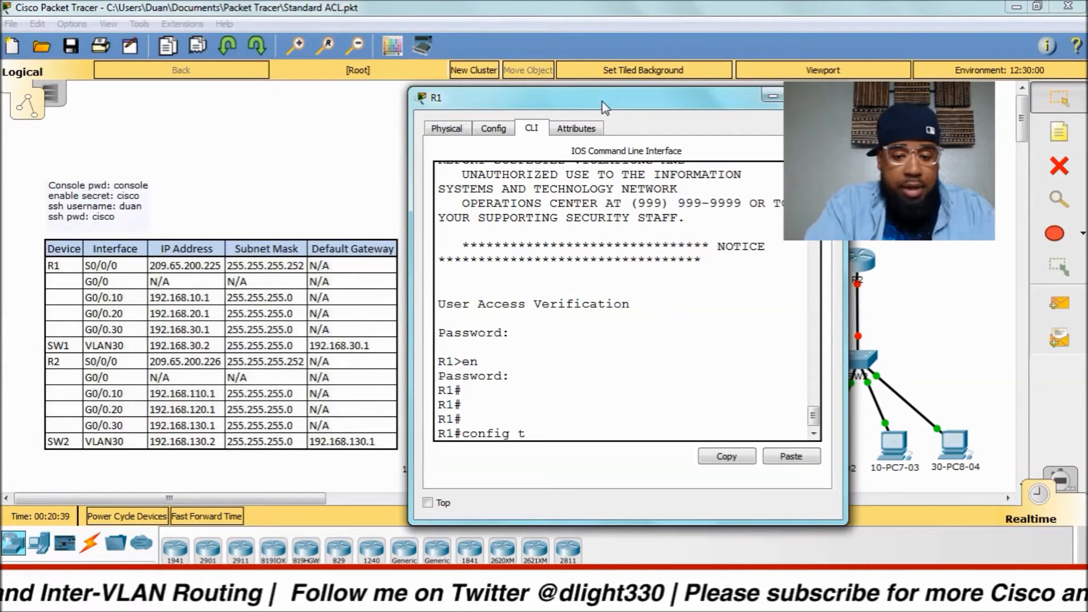
{"action": "key", "text": "Return"}
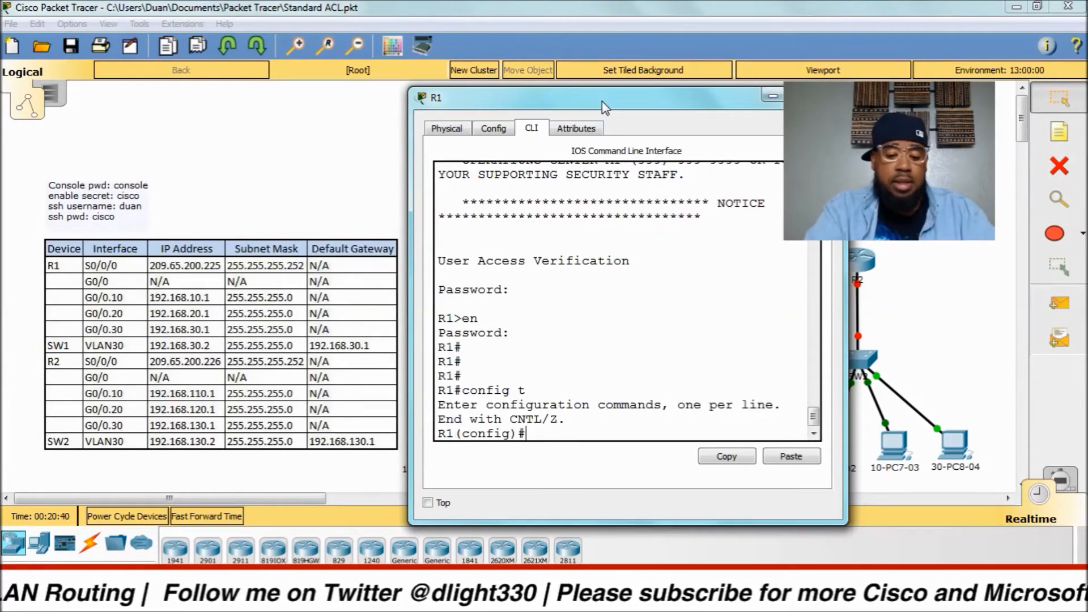
{"action": "type", "text": "int "}
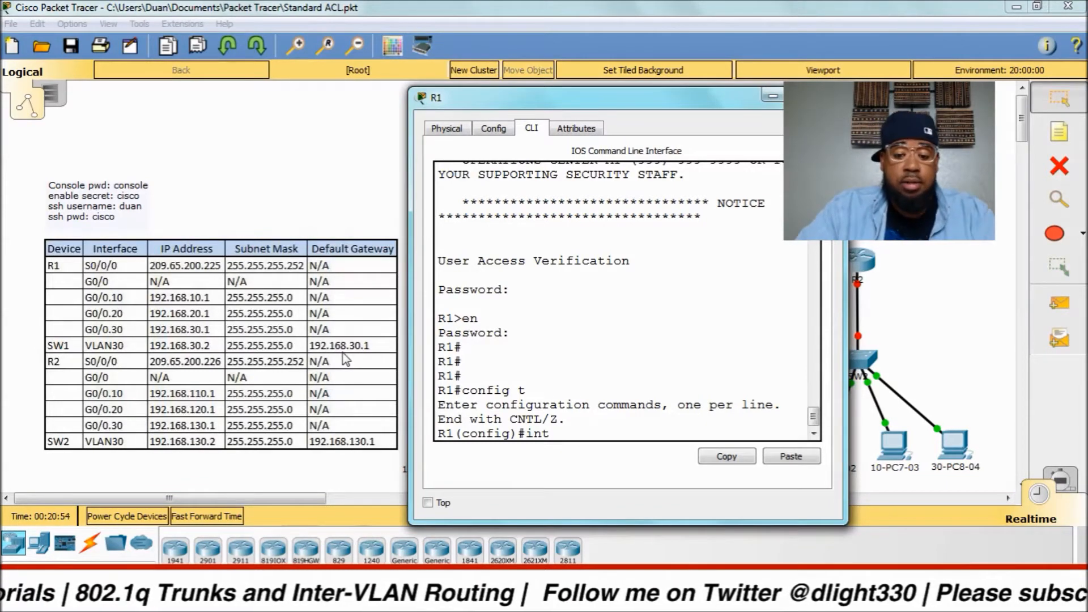
{"action": "type", "text": "g0.0"}
Select R1's GigabitEthernet0/0 and enable it with 'no shut'.
{"action": "key", "text": "Return"}
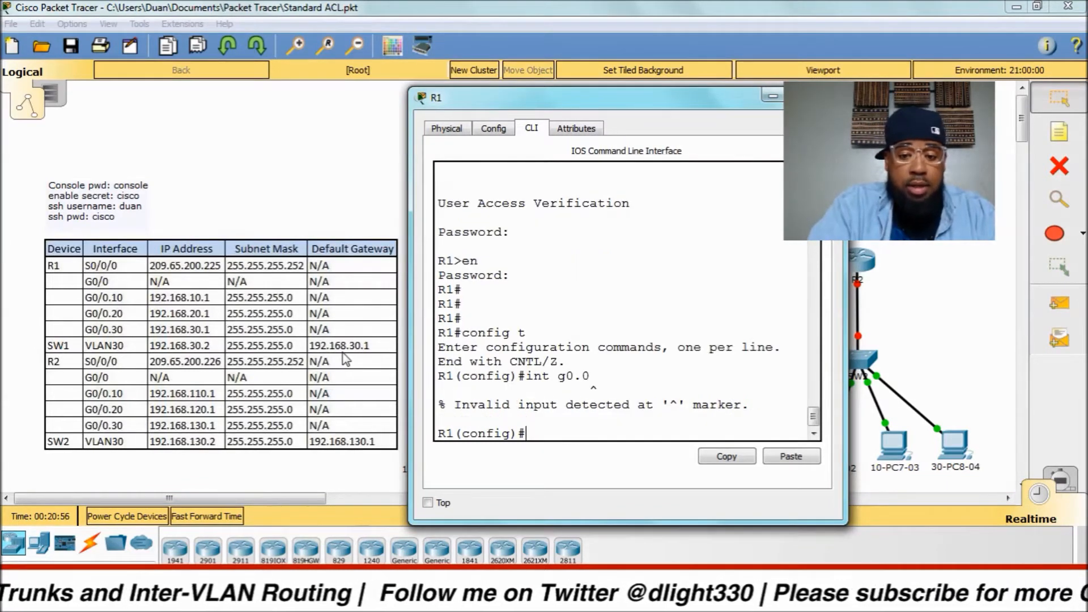
{"action": "type", "text": "int g0/0"}
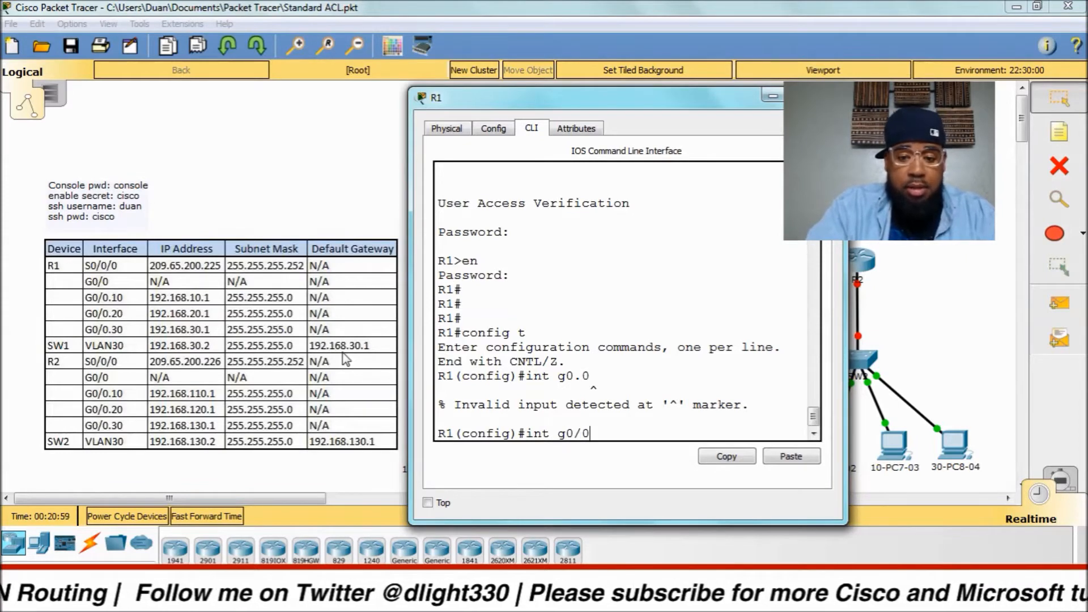
{"action": "key", "text": "Return"}
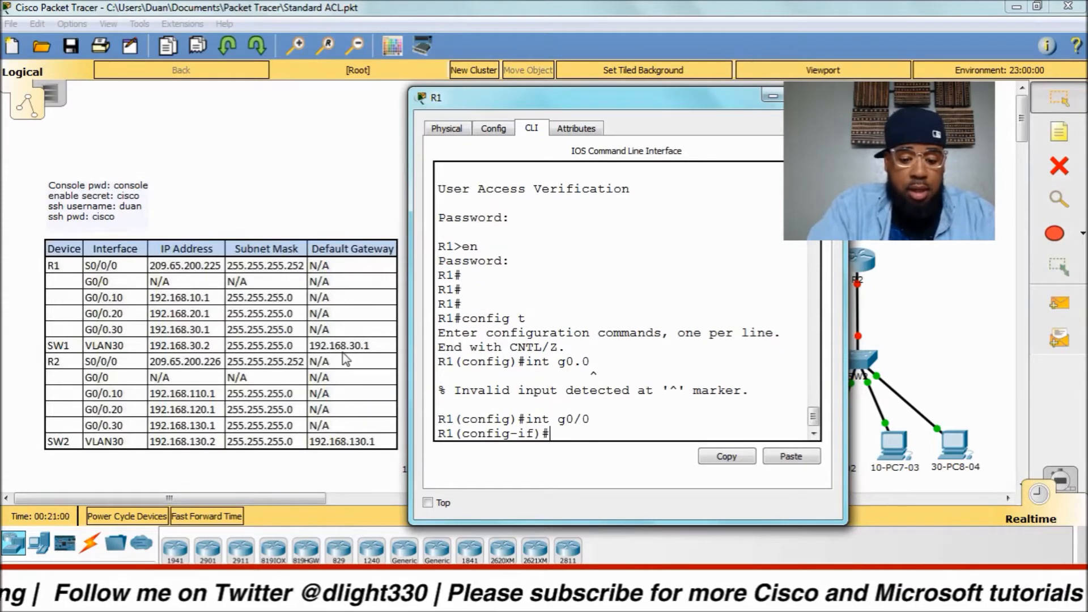
{"action": "type", "text": "no shut"}
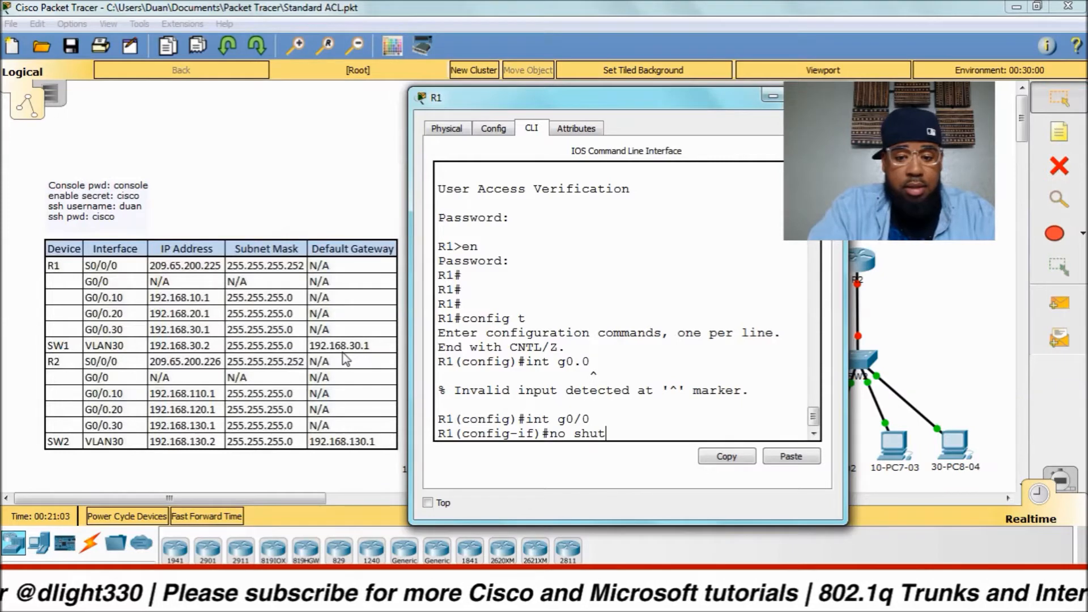
{"action": "key", "text": "Return"}
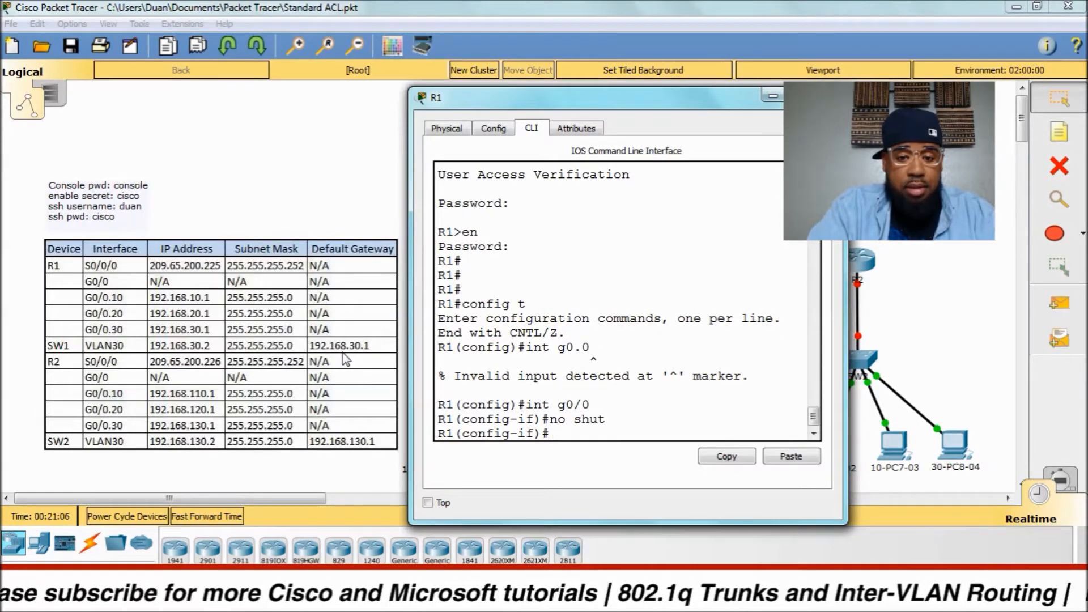
{"action": "type", "text": "int g0/0"}
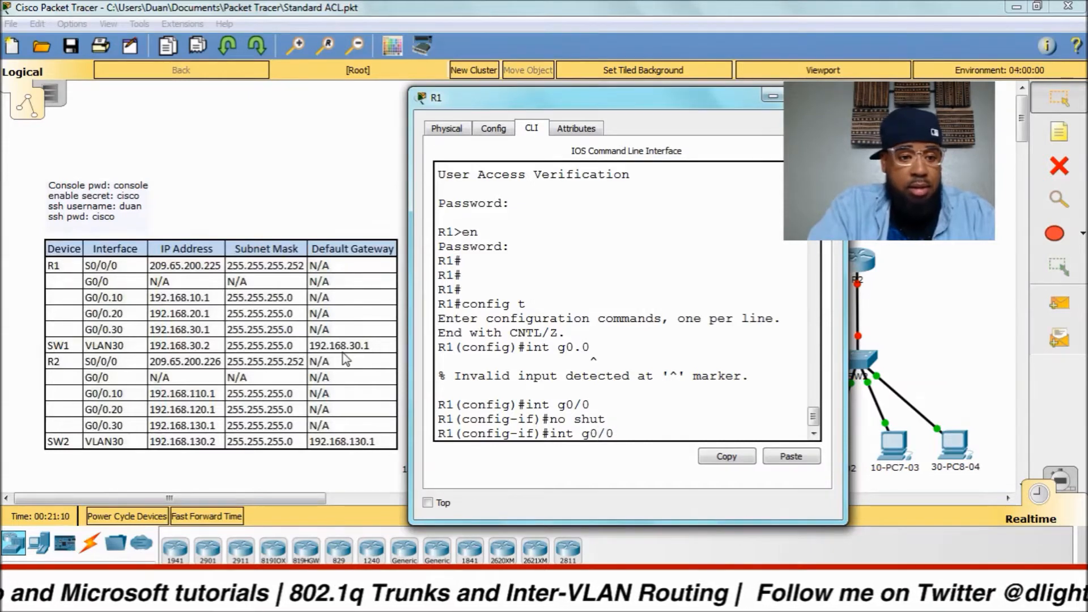
{"action": "type", "text": ".10"}
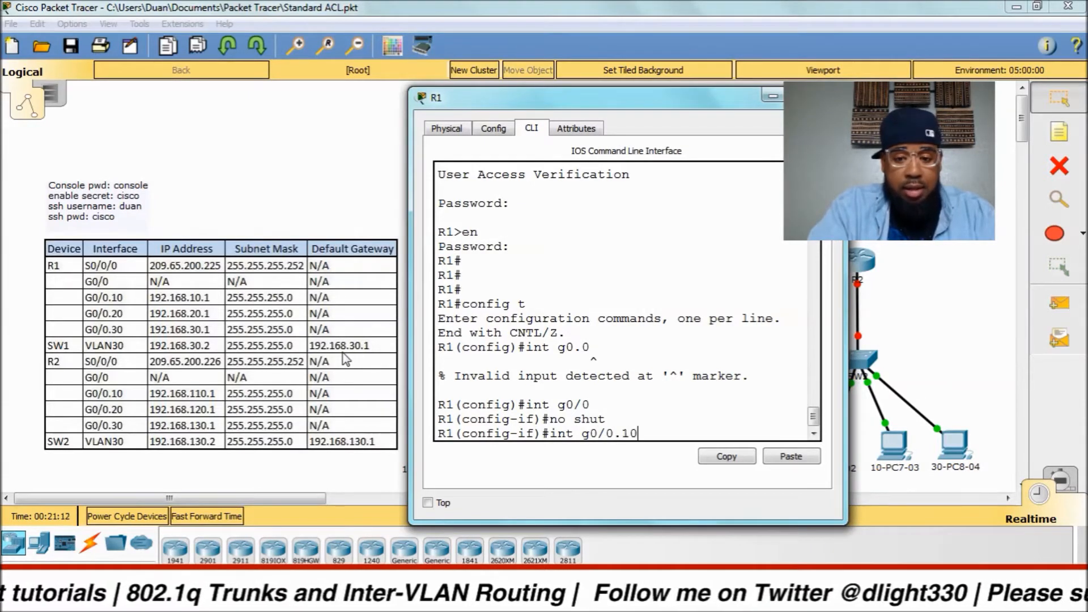
Create sub-interface G0/0.10 on R1 with dot1Q encapsulation for VLAN 10.
{"action": "key", "text": "Return"}
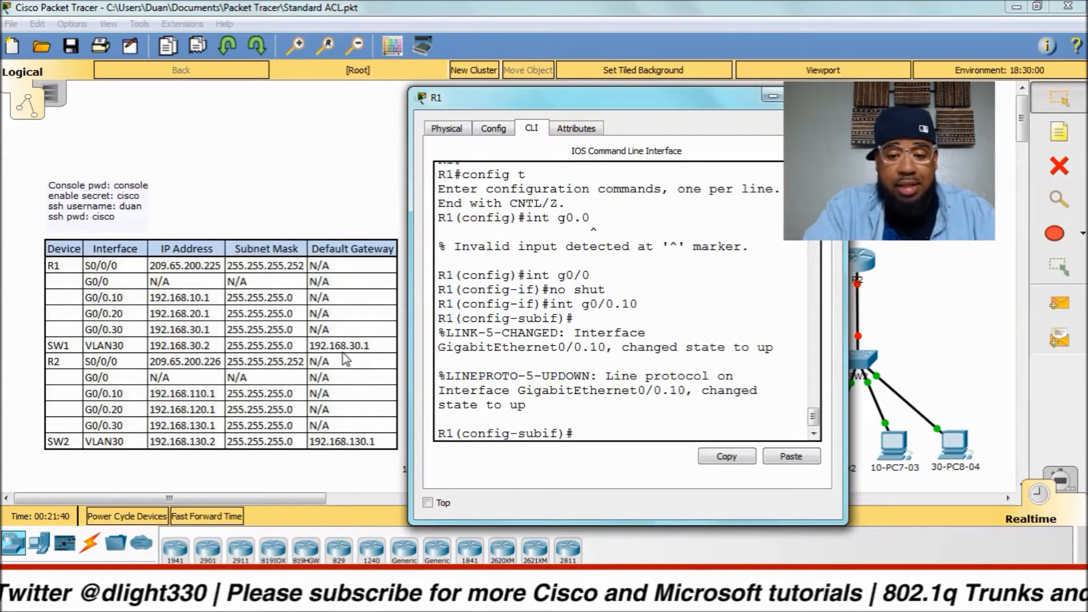
{"action": "type", "text": "en"}
{"action": "key", "text": "Tab"}
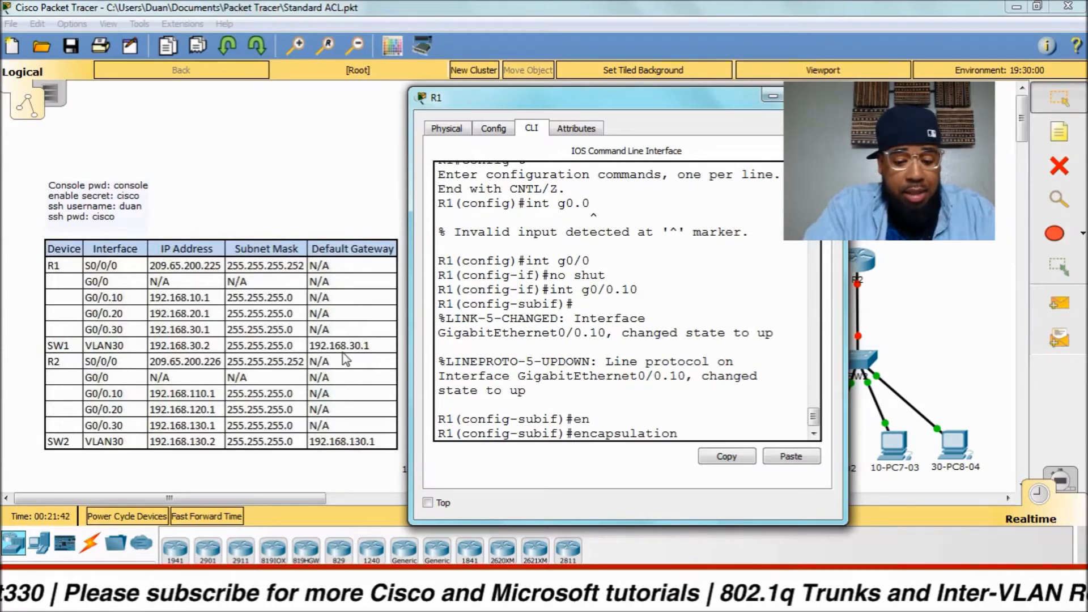
{"action": "type", "text": "do"}
{"action": "key", "text": "Tab"}
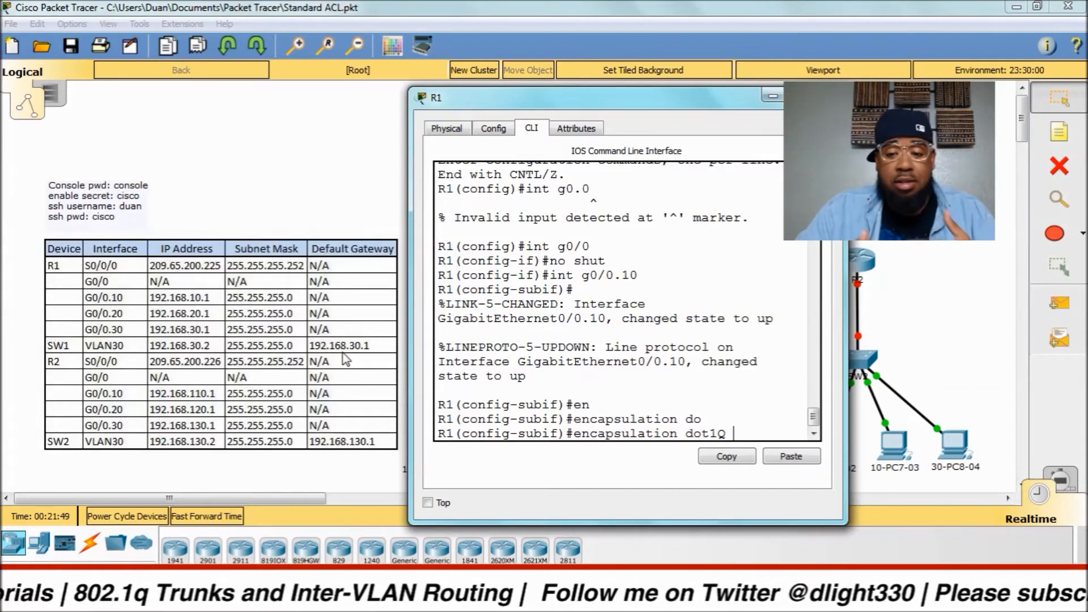
{"action": "type", "text": "10"}
{"action": "key", "text": "Return"}
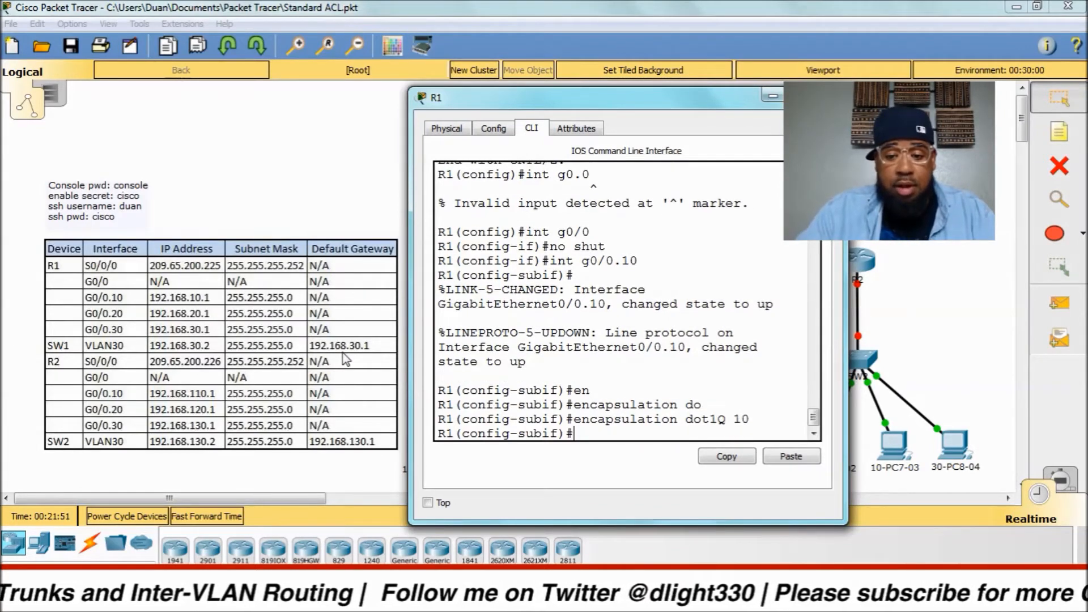
Give G0/0.10 address 192.168.10.1 255.255.255.0 and description 'Default Gateway VLAN10'.
{"action": "type", "text": "ip add"}
{"action": "key", "text": "Tab"}
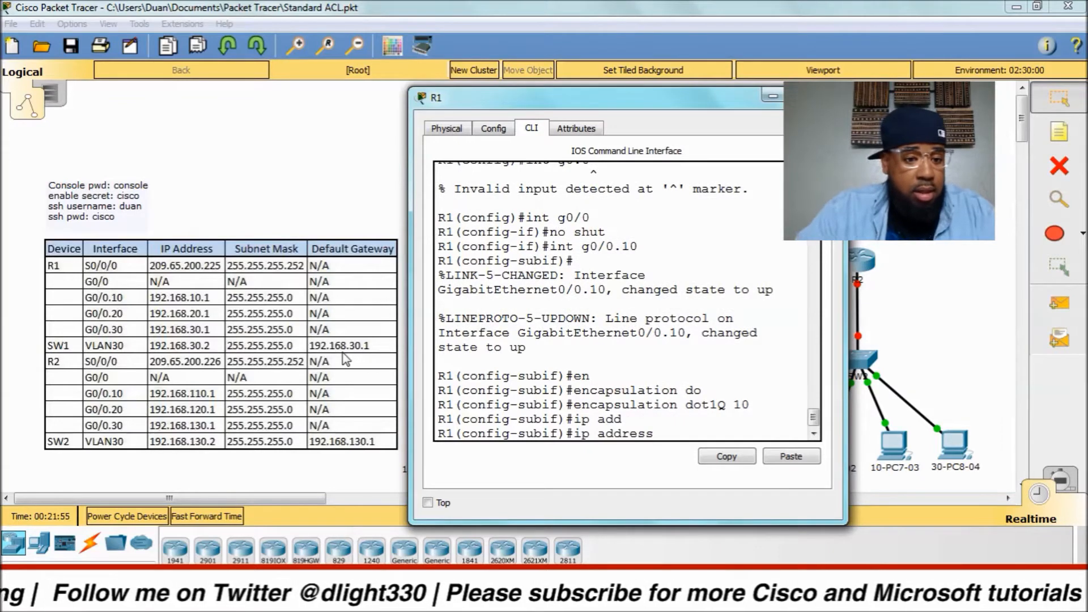
{"action": "type", "text": "192"}
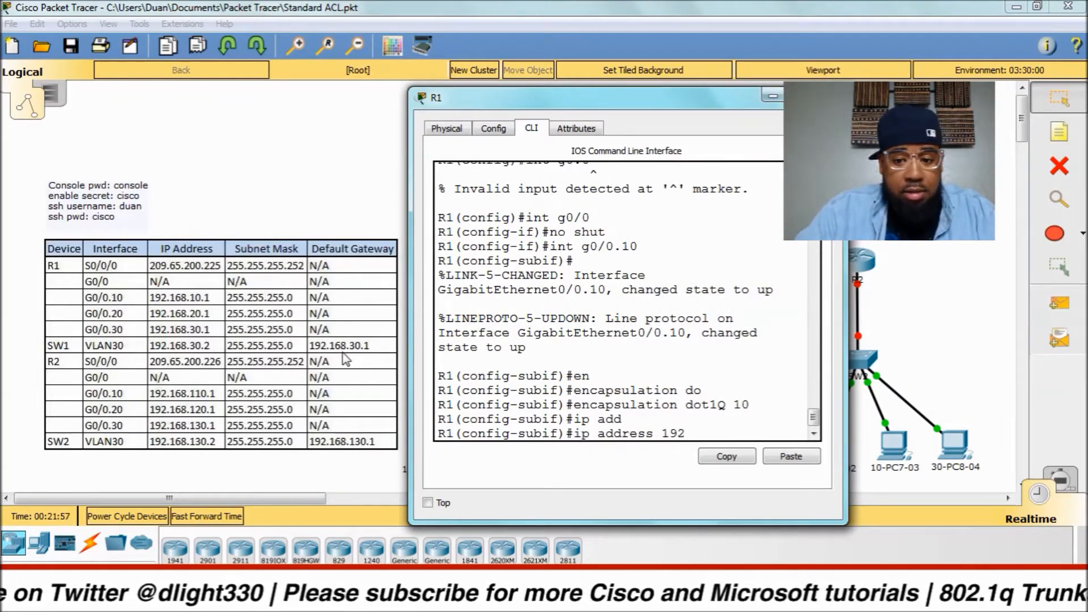
{"action": "type", "text": ".168.10.1"}
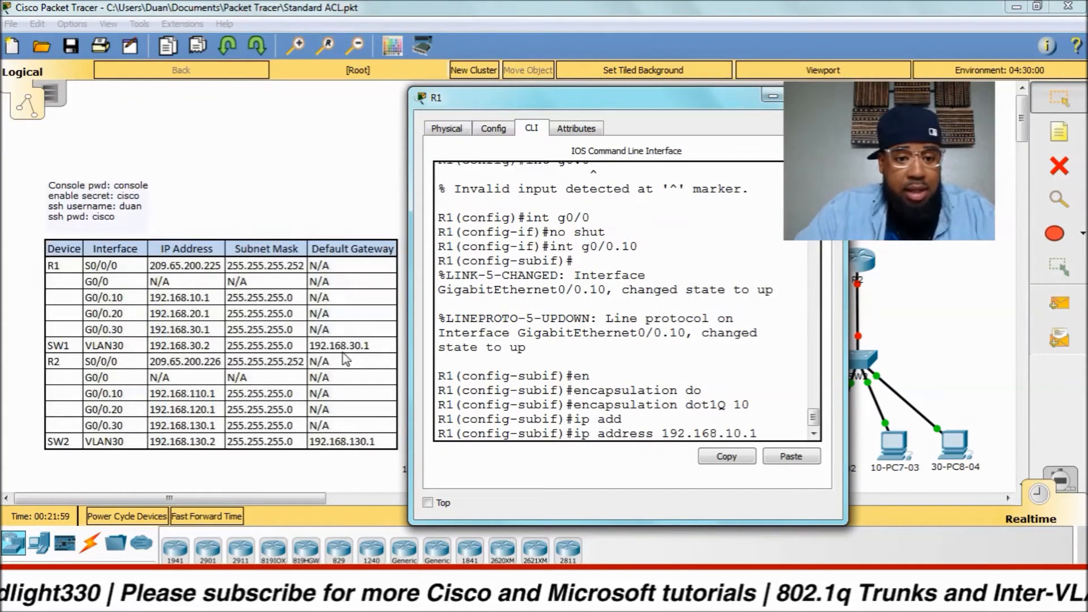
{"action": "type", "text": " 255.255.255.0"}
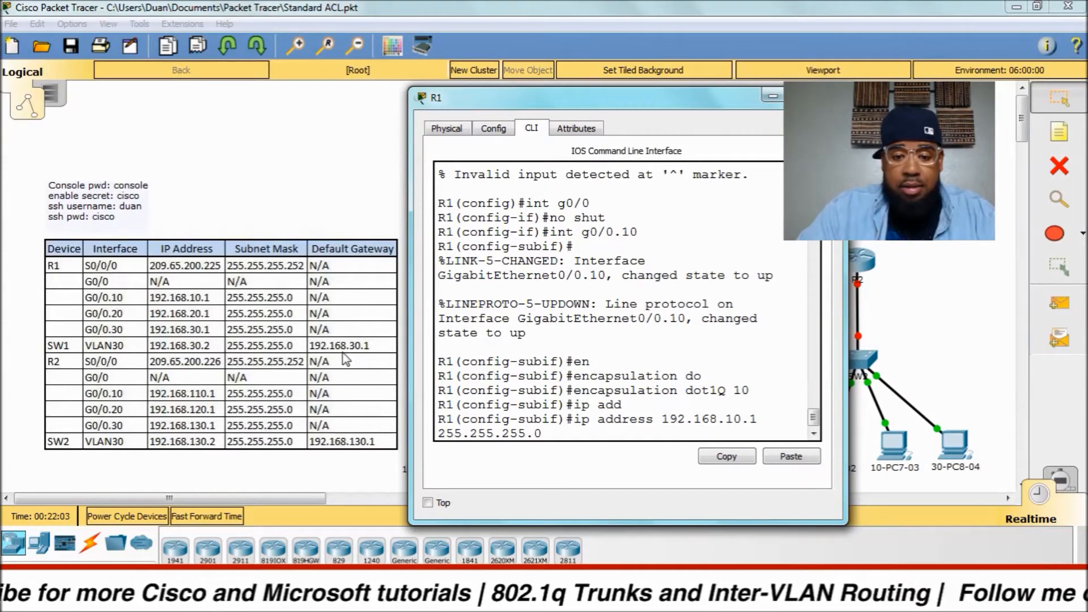
{"action": "key", "text": "Return"}
{"action": "type", "text": "desc"}
{"action": "key", "text": "Tab"}
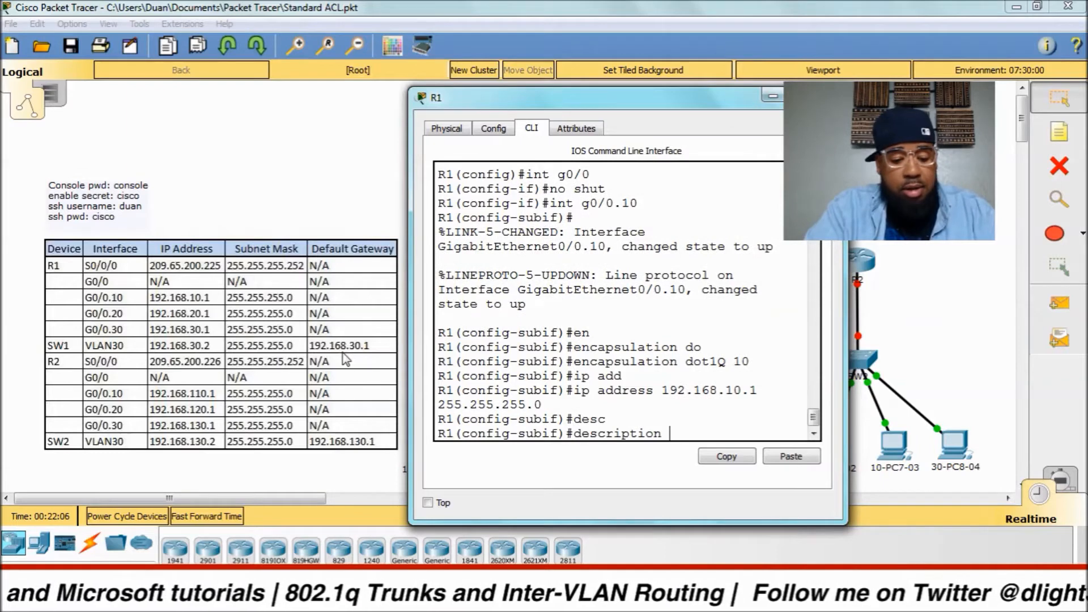
{"action": "type", "text": "C"}
{"action": "key", "text": "BackSpace"}
{"action": "type", "text": "D"}
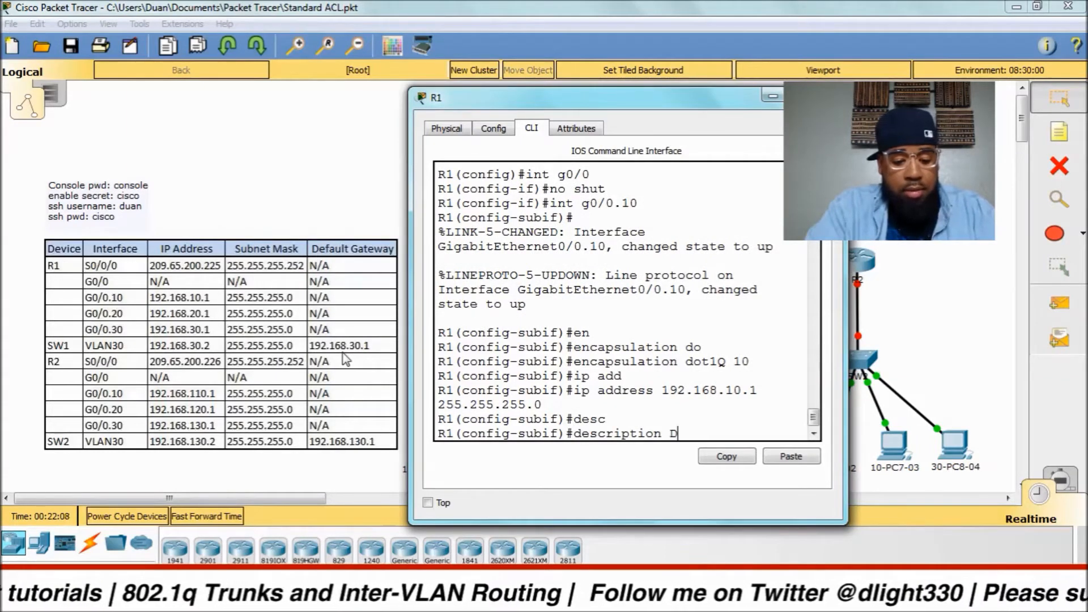
{"action": "type", "text": "efault Gatew"}
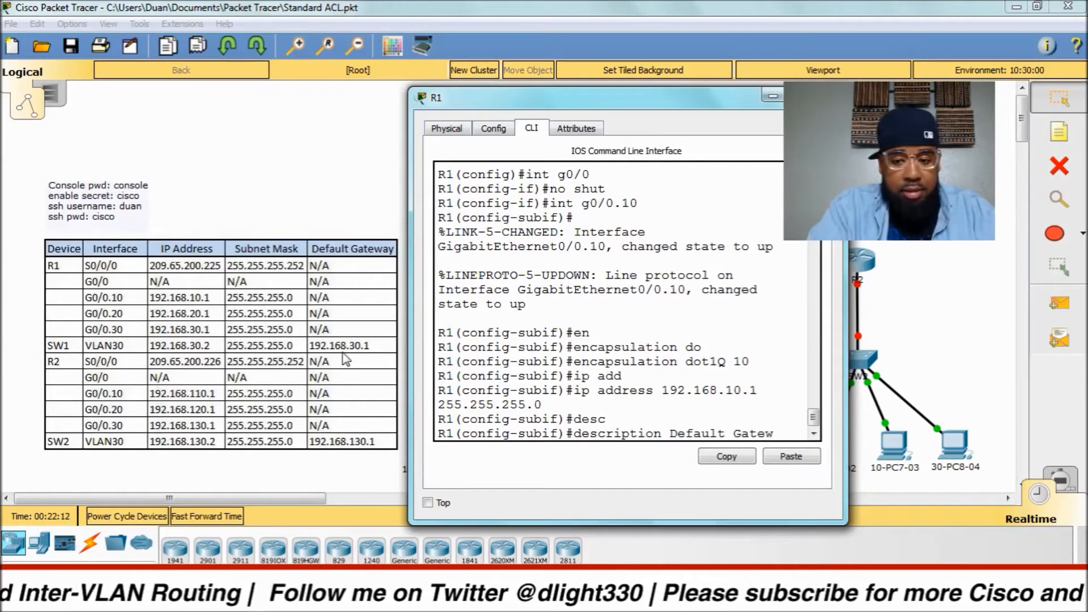
{"action": "type", "text": "ay VLAN10"}
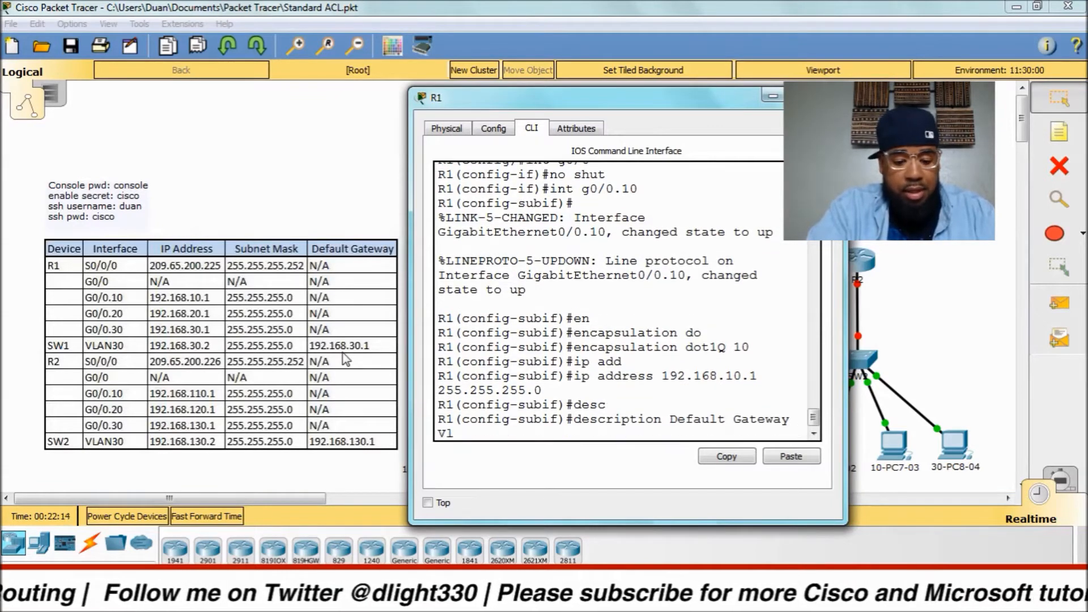
{"action": "key", "text": "Return"}
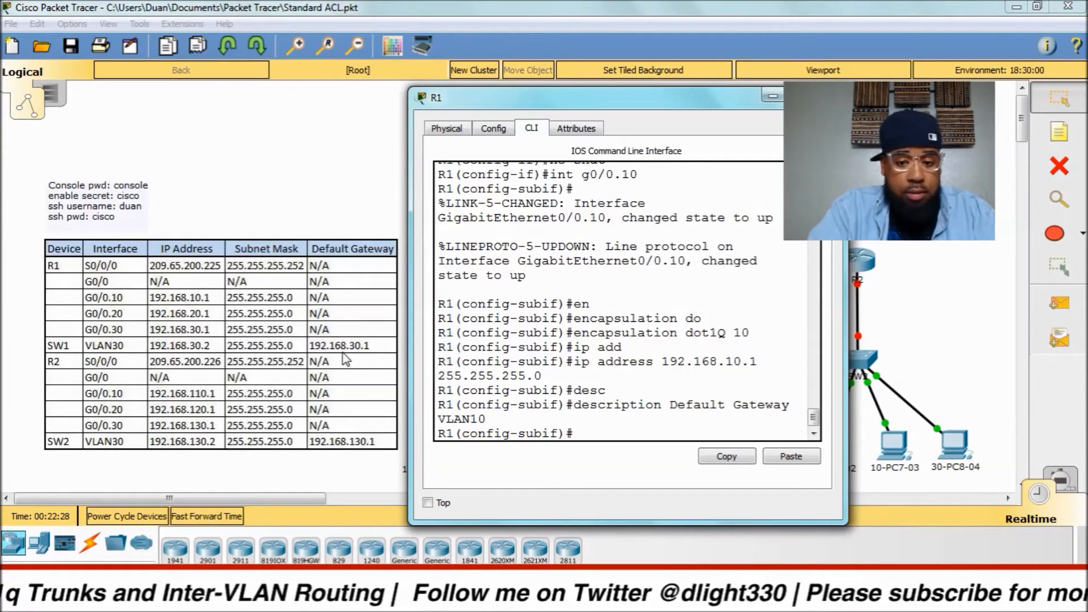
Create sub-interface G0/0.20 on R1 with dot1Q encapsulation for VLAN 20.
{"action": "type", "text": "int g0/0"}
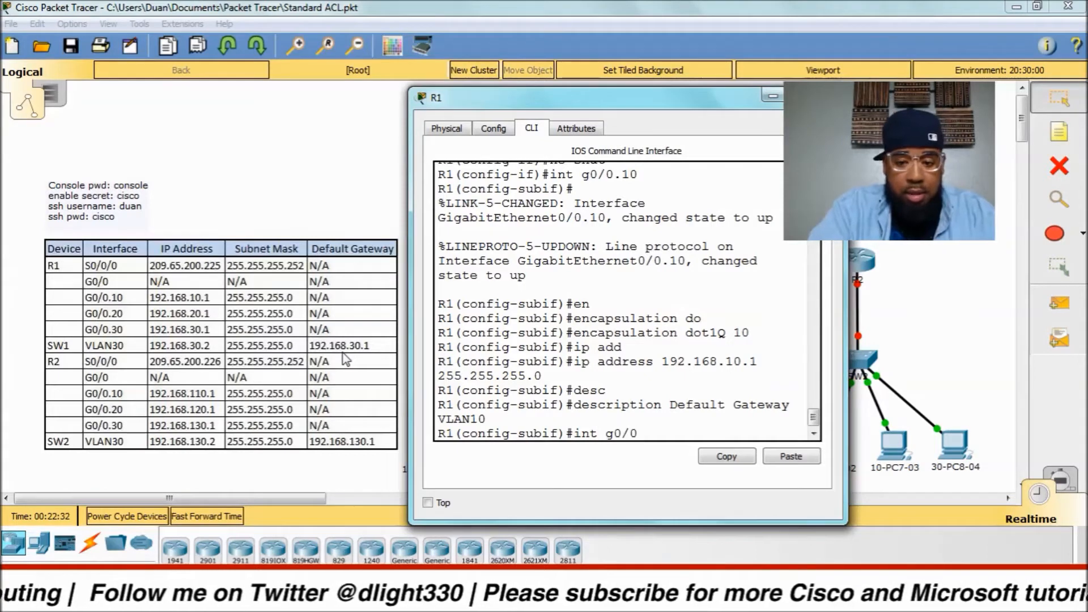
{"action": "type", "text": ".20"}
{"action": "key", "text": "Return"}
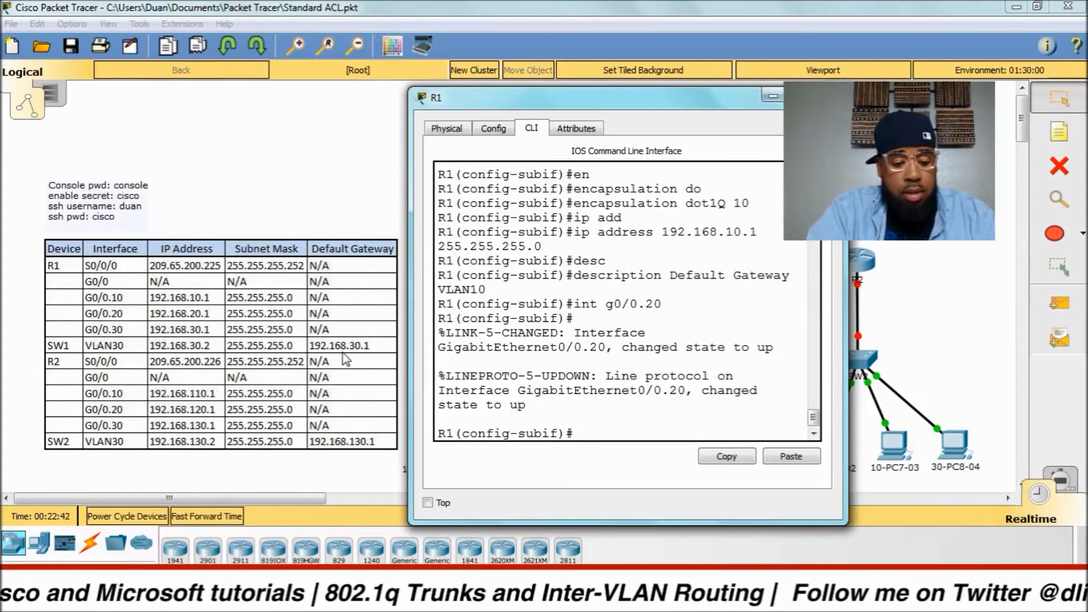
{"action": "type", "text": "encapsulation d"}
{"action": "key", "text": "Tab"}
{"action": "type", "text": "do"}
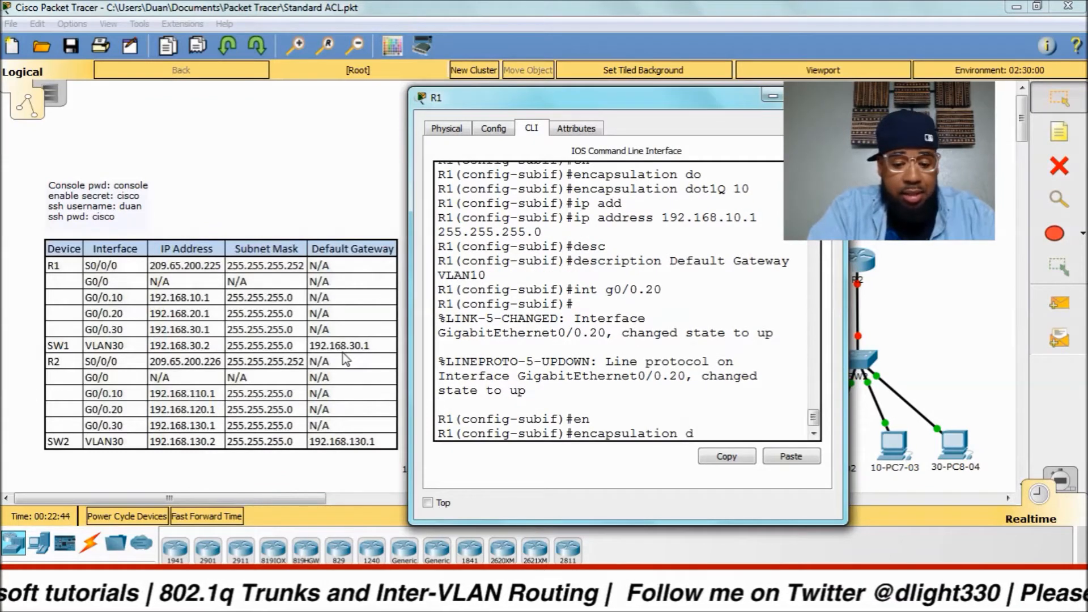
{"action": "key", "text": "Tab"}
{"action": "type", "text": "20"}
{"action": "key", "text": "Return"}
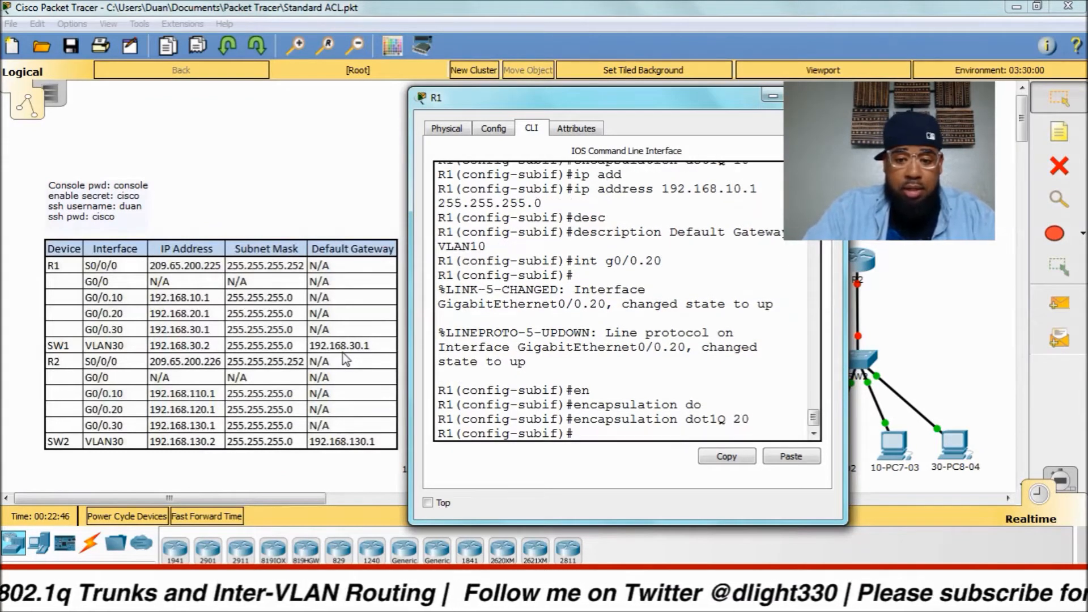
Assign 192.168.20.1 255.255.255.0 to G0/0.20 and begin the G0/0.30 sub-interface command.
{"action": "type", "text": "ip add"}
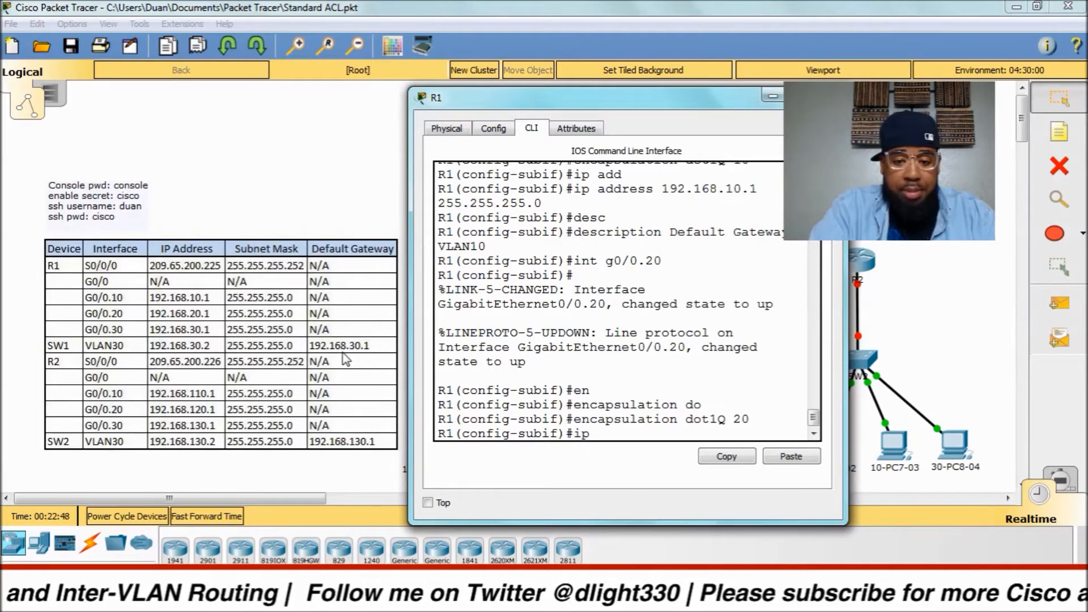
{"action": "key", "text": "Tab"}
{"action": "type", "text": "192"}
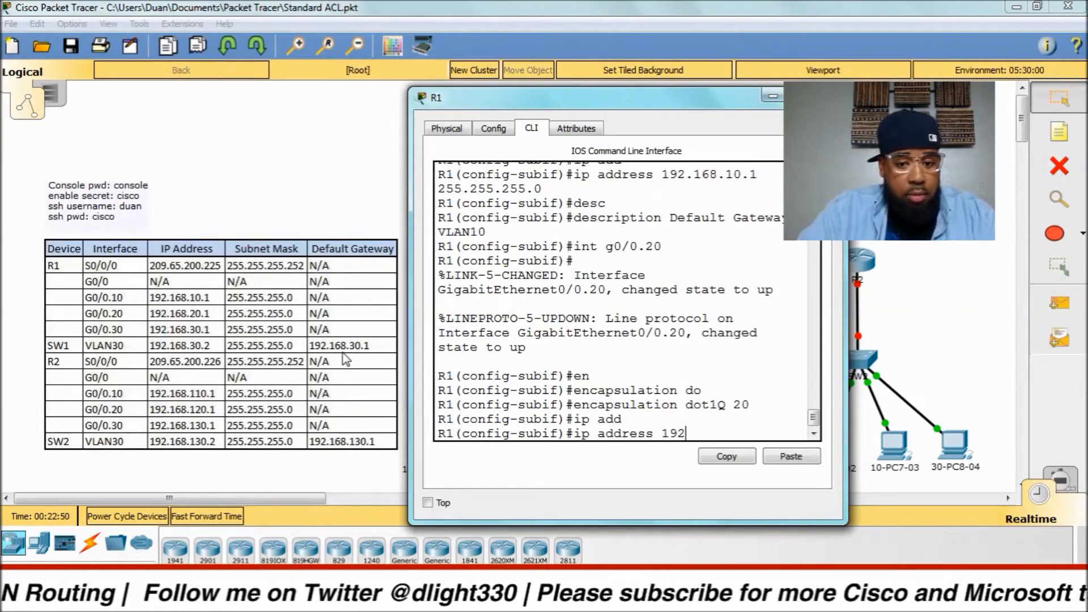
{"action": "type", "text": ".168.20."}
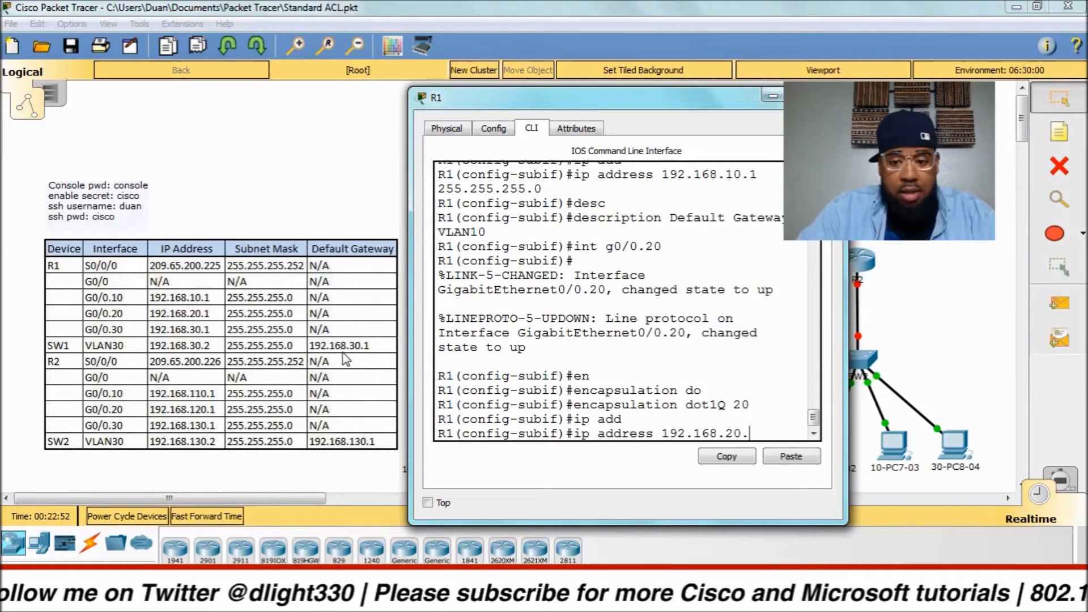
{"action": "type", "text": "1 255.25.25"}
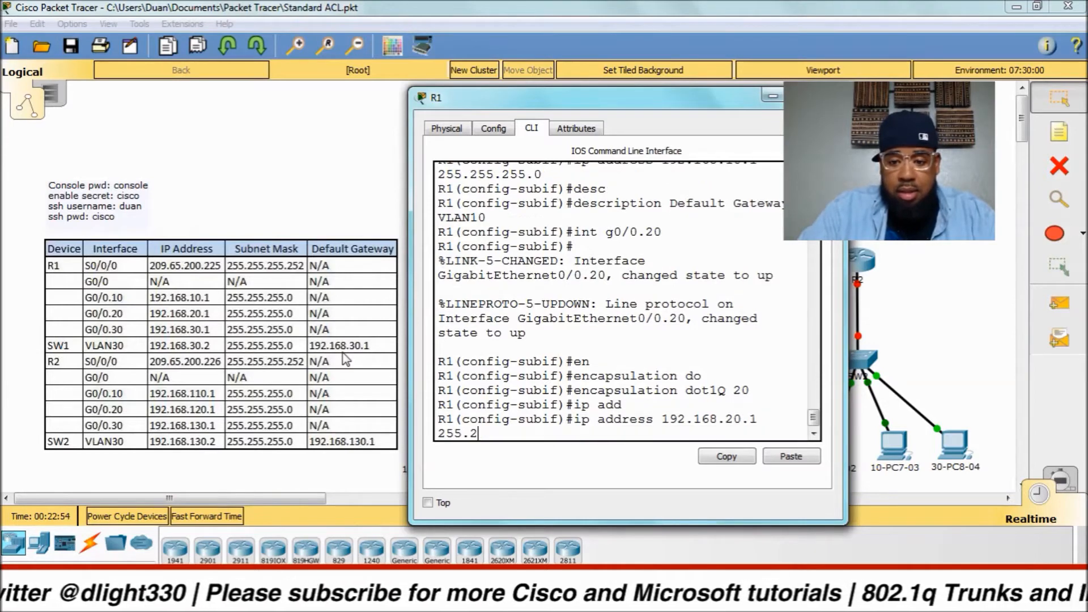
{"action": "key", "text": "BackSpace"}
{"action": "key", "text": "BackSpace"}
{"action": "key", "text": "BackSpace"}
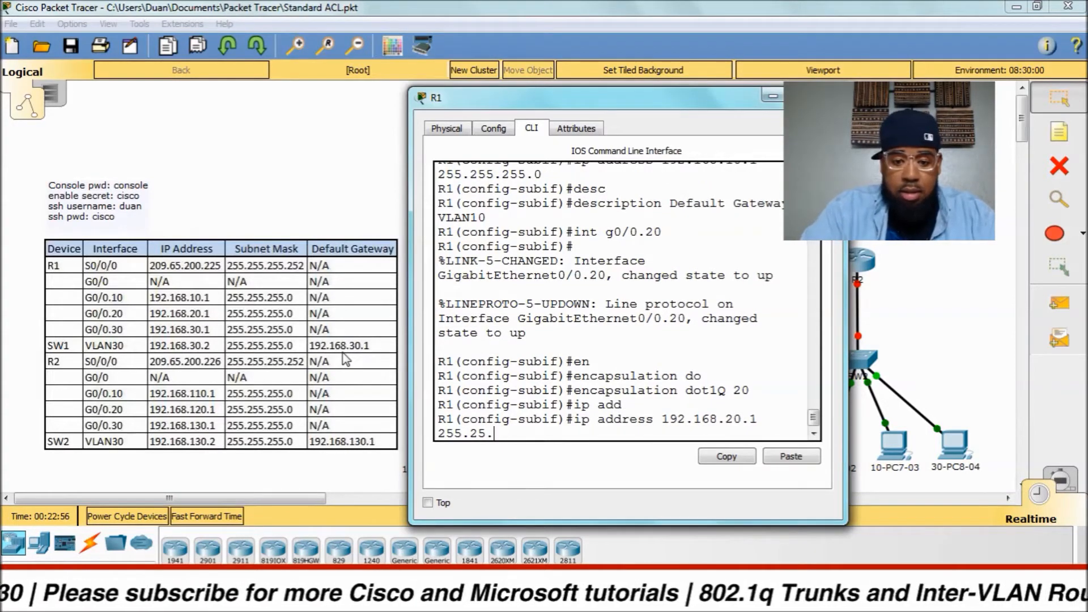
{"action": "type", "text": "5.255.0"}
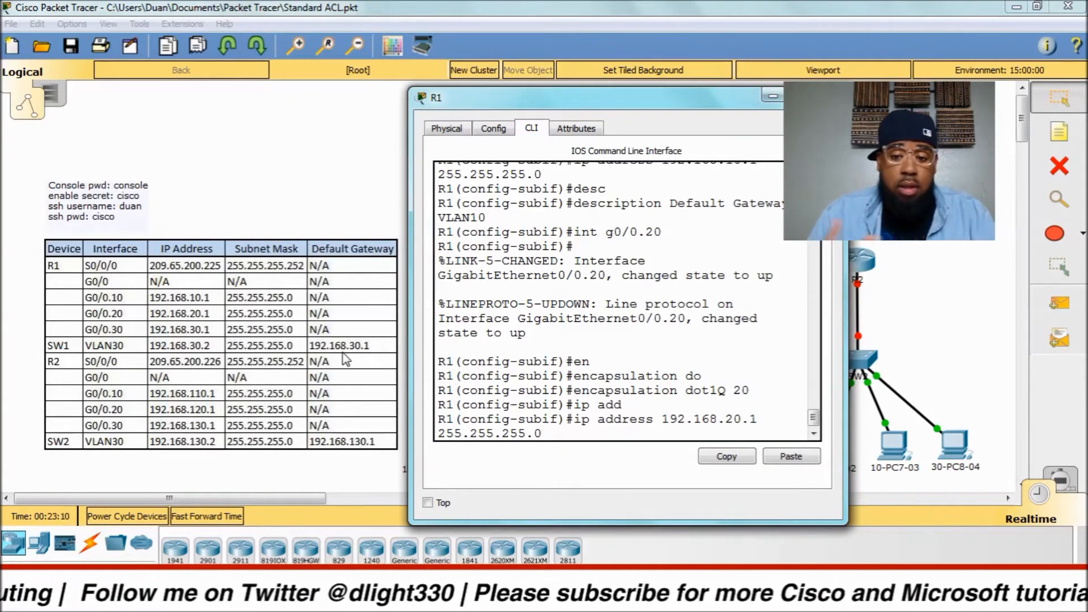
{"action": "key", "text": "Return"}
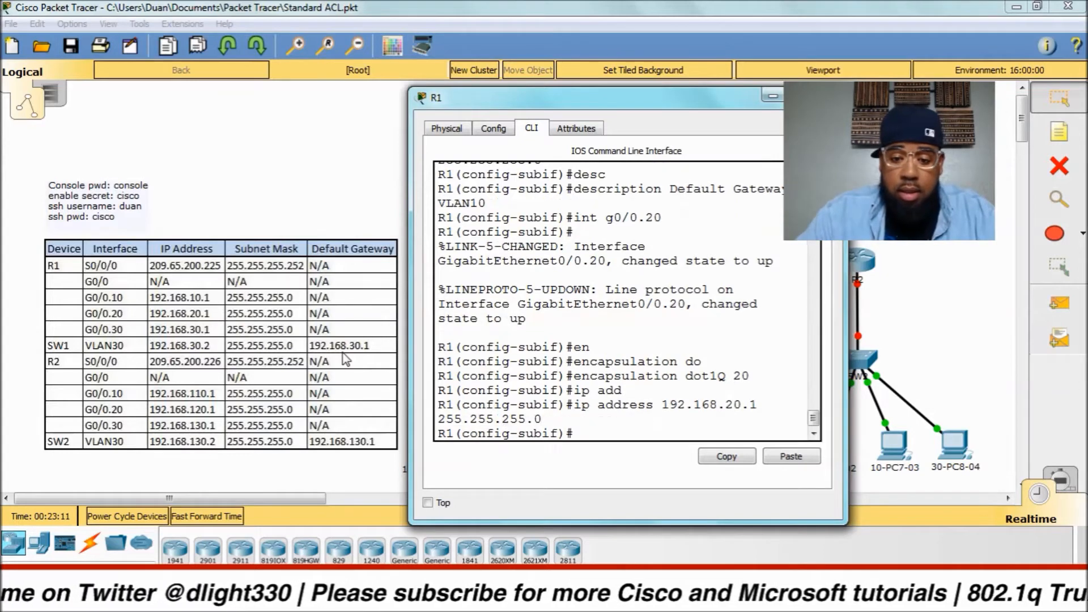
{"action": "type", "text": "int "}
{"action": "type", "text": "g0/0"}
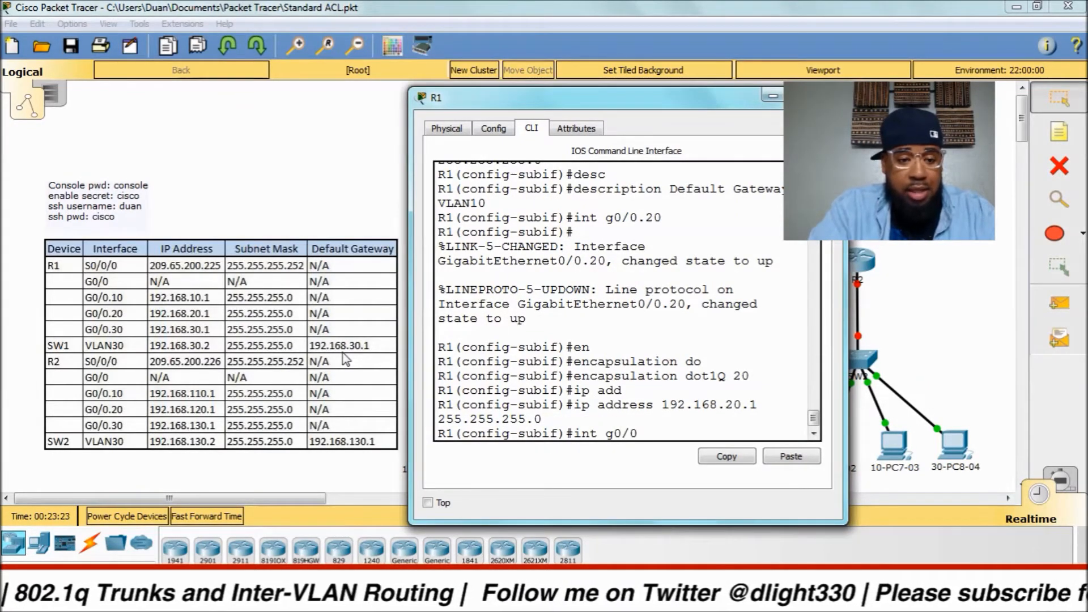
{"action": "type", "text": ".30"}
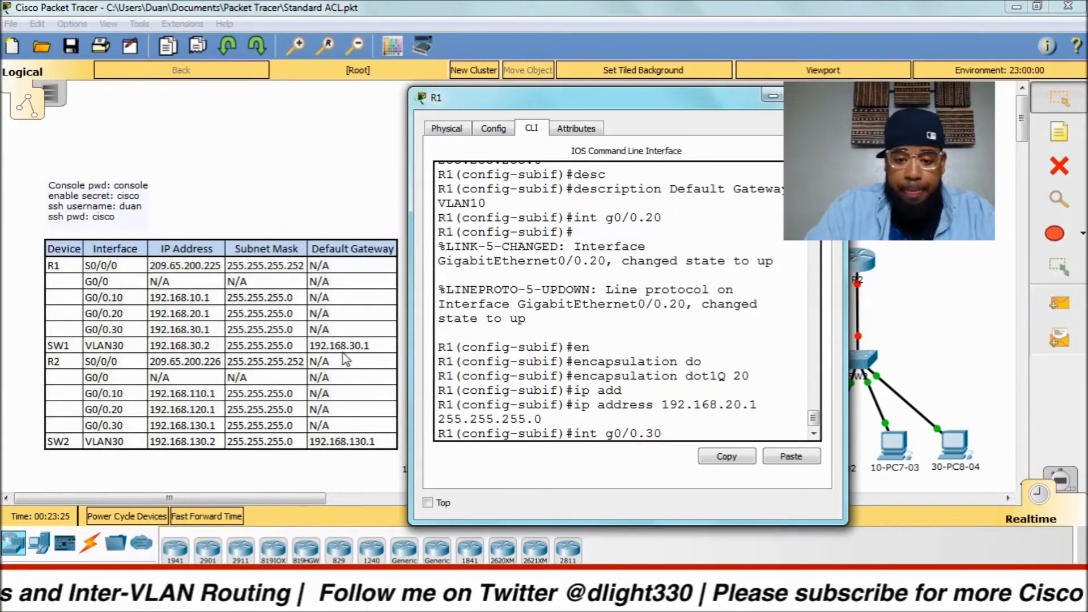
Create sub-interface G0/0.30 with dot1Q encapsulation for VLAN 30.
{"action": "key", "text": "Return"}
{"action": "type", "text": "en"}
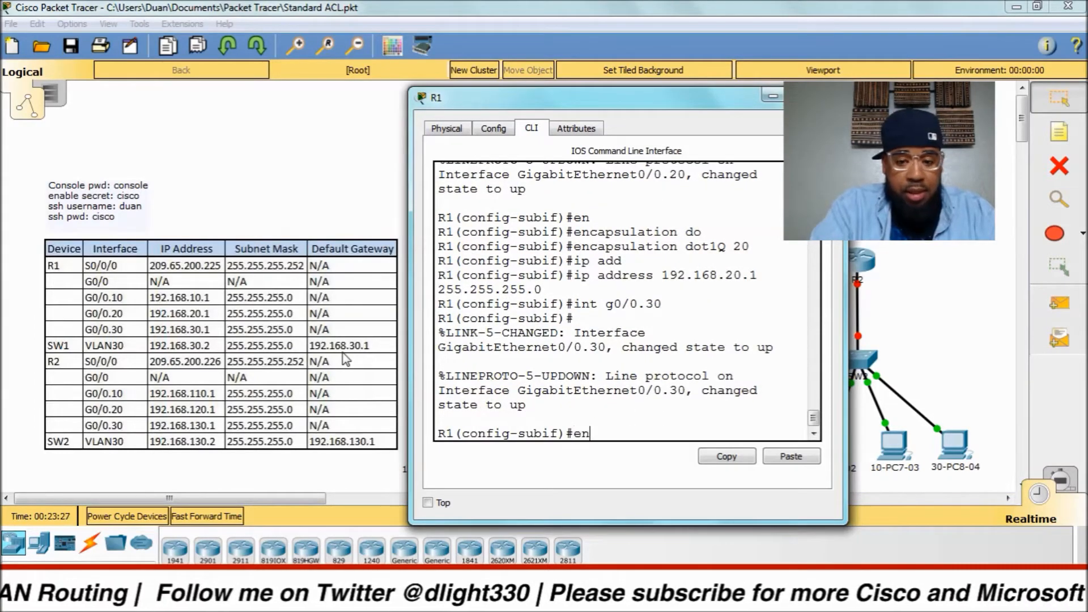
{"action": "key", "text": "Tab"}
{"action": "type", "text": "do"}
{"action": "key", "text": "Tab"}
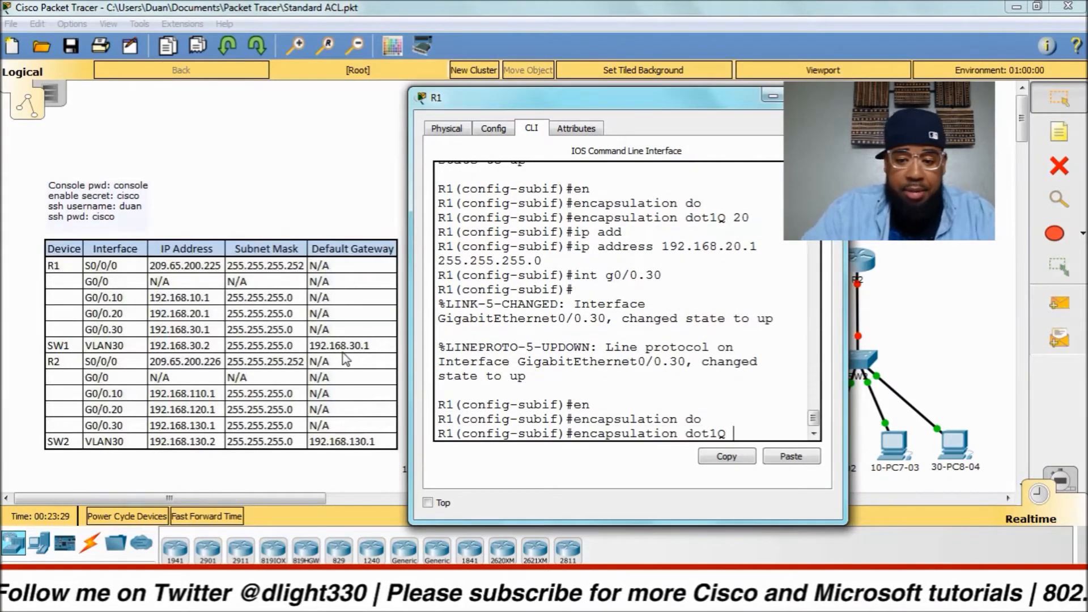
{"action": "type", "text": "30"}
{"action": "key", "text": "Return"}
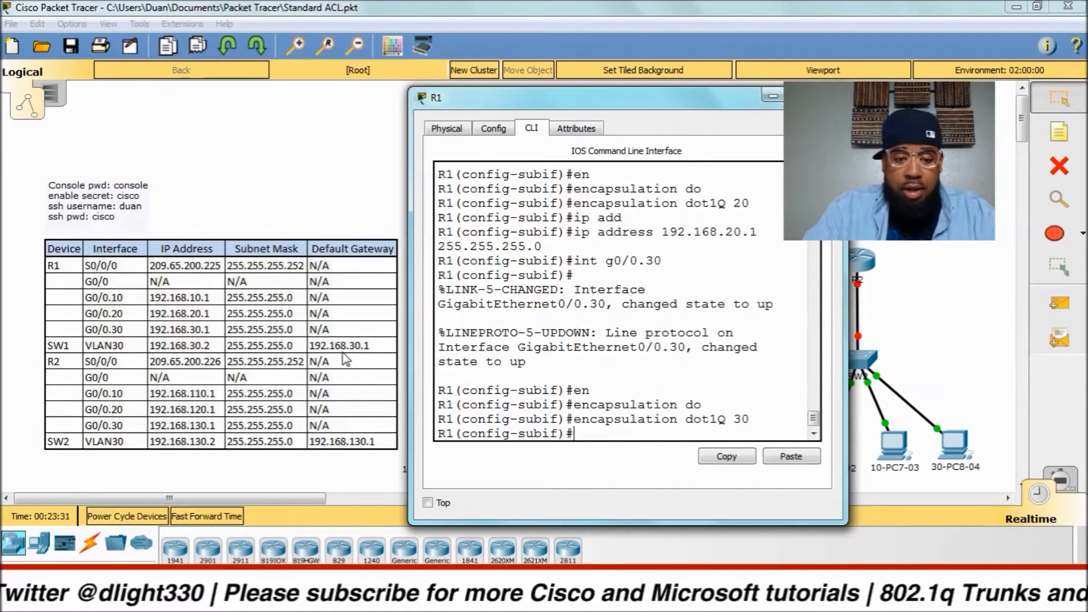
Assign 192.168.30.1 255.255.255.0 to G0/0.30 and exit configuration mode with Ctrl+Z.
{"action": "type", "text": "ip add"}
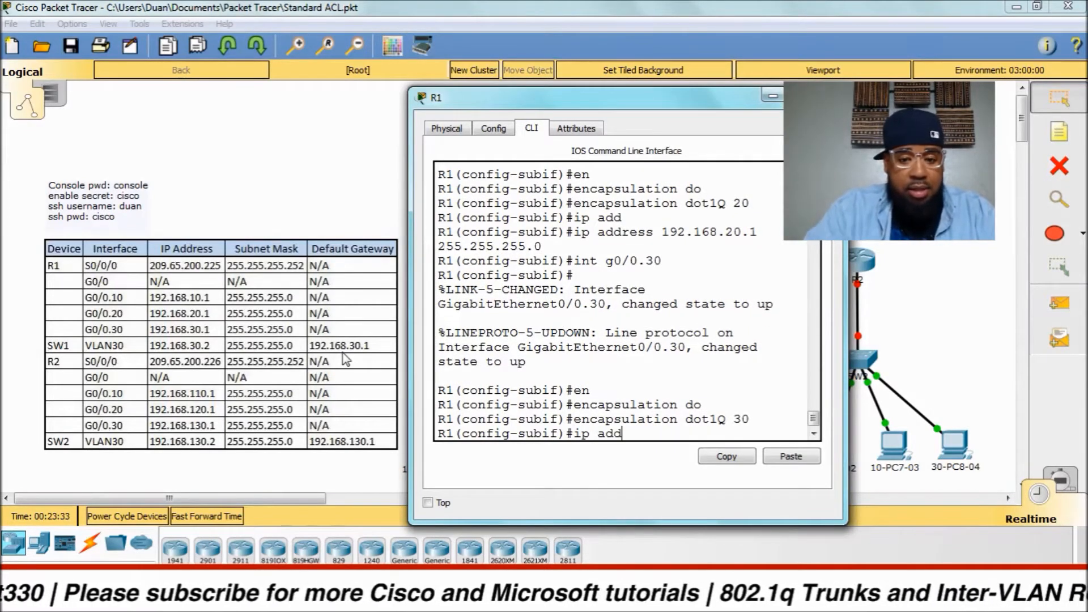
{"action": "key", "text": "Tab"}
{"action": "type", "text": "92.1"}
{"action": "key", "text": "BackSpace"}
{"action": "key", "text": "BackSpace"}
{"action": "key", "text": "BackSpace"}
{"action": "key", "text": "BackSpace"}
{"action": "type", "text": "192.16"}
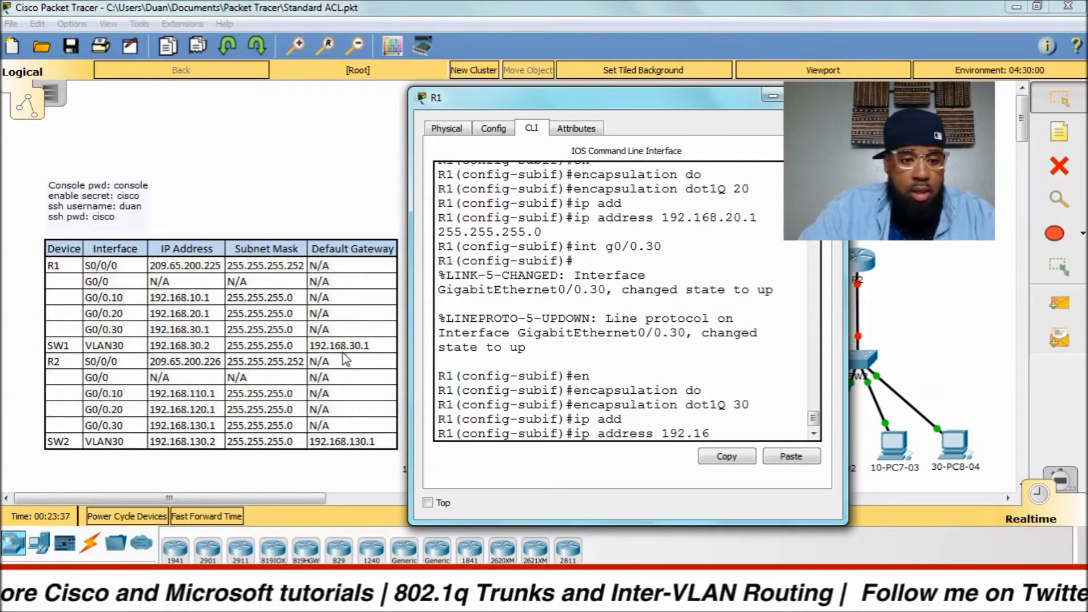
{"action": "type", "text": "8."}
{"action": "type", "text": "30"}
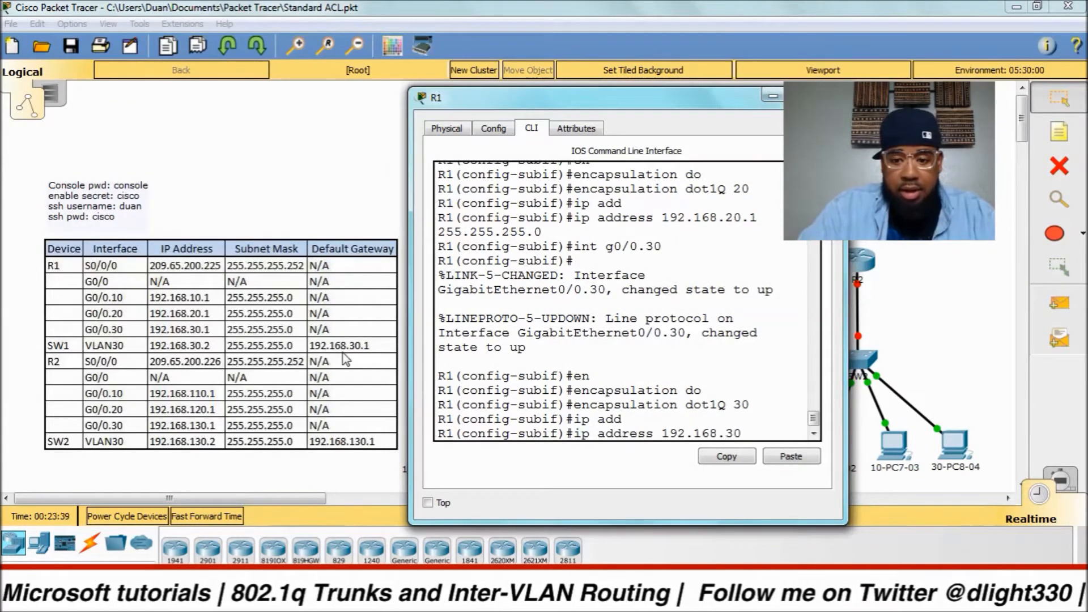
{"action": "type", "text": ".1 255.255.255.0"}
{"action": "key", "text": "Return"}
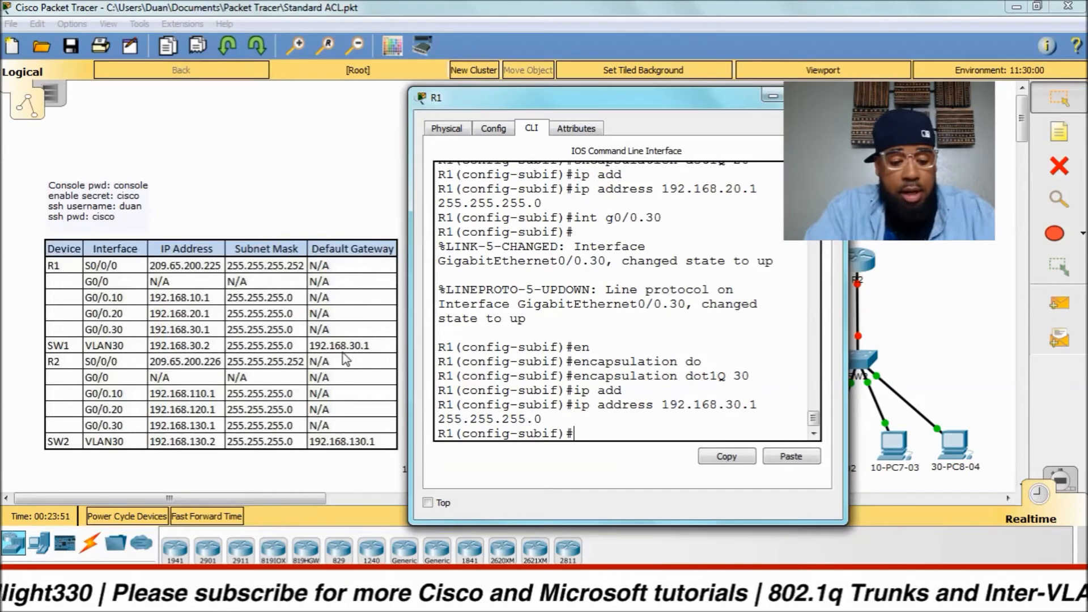
{"action": "key", "text": "ctrl+z"}
{"action": "key", "text": "Return"}
{"action": "key", "text": "Return"}
{"action": "key", "text": "Return"}
{"action": "key", "text": "Return"}
Display R1's running configuration with 'sh run' in an enlarged console window.
{"action": "type", "text": "sh run int g0/0"}
{"action": "key", "text": "Return"}
{"action": "type", "text": "sh run"}
{"action": "key", "text": "Return"}
{"action": "key", "text": "space"}
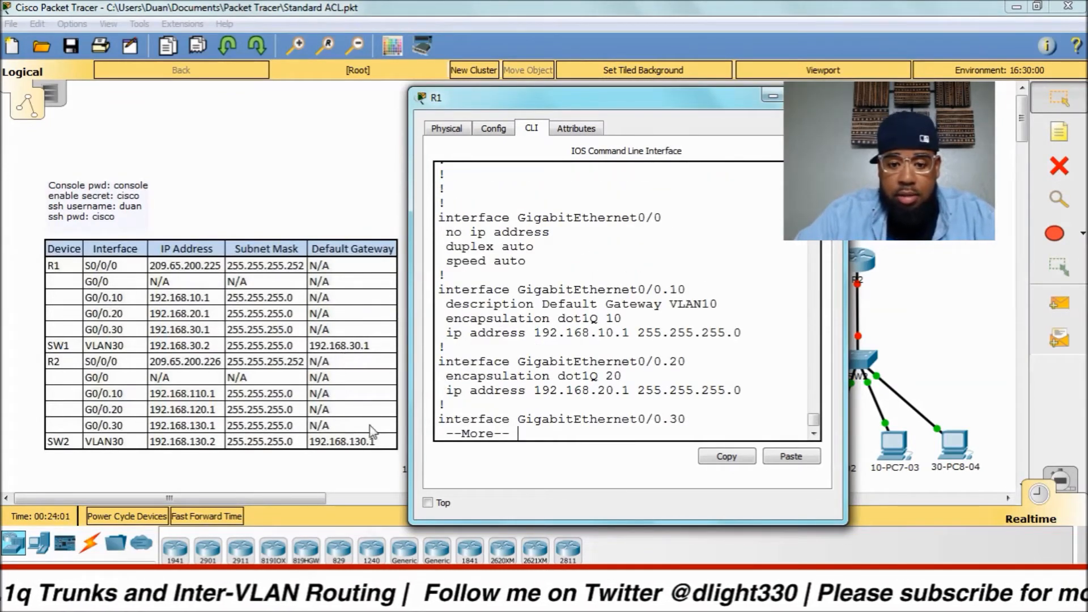
{"action": "left_click_drag", "start_coordinate": [628, 108], "coordinate": [456, 98]}
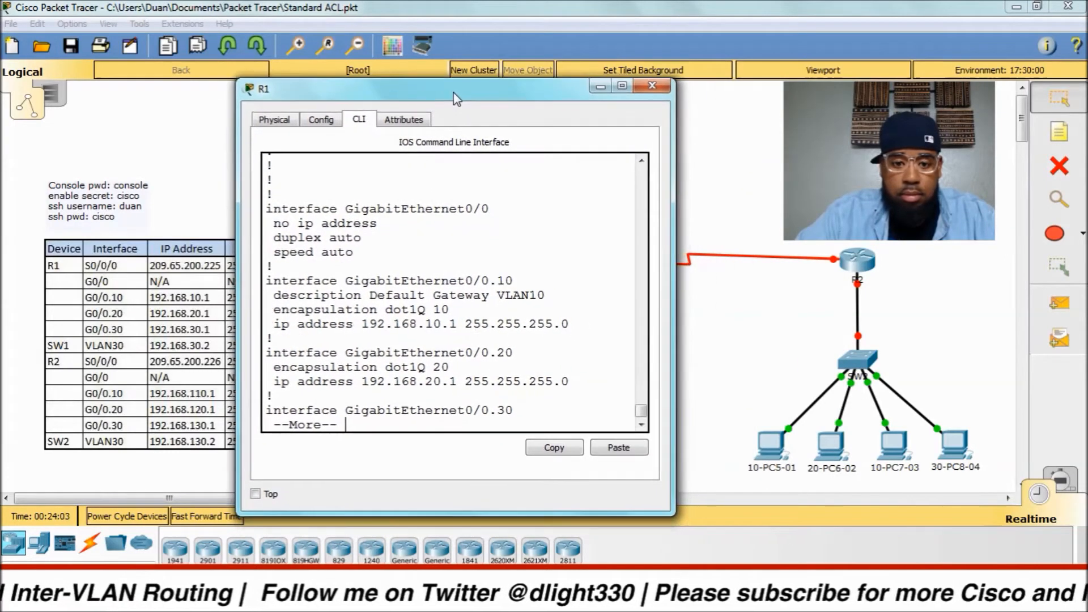
{"action": "left_click_drag", "start_coordinate": [445, 516], "coordinate": [446, 611]}
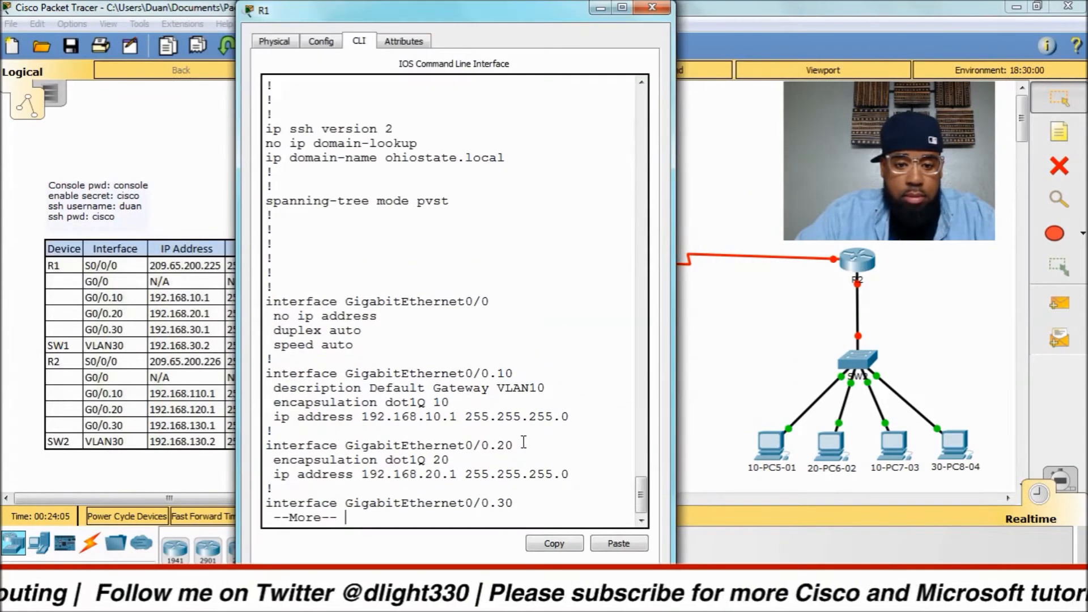
{"action": "key", "text": "space"}
{"action": "scroll", "coordinate": [550, 345], "scroll_direction": "up", "scroll_amount": 3}
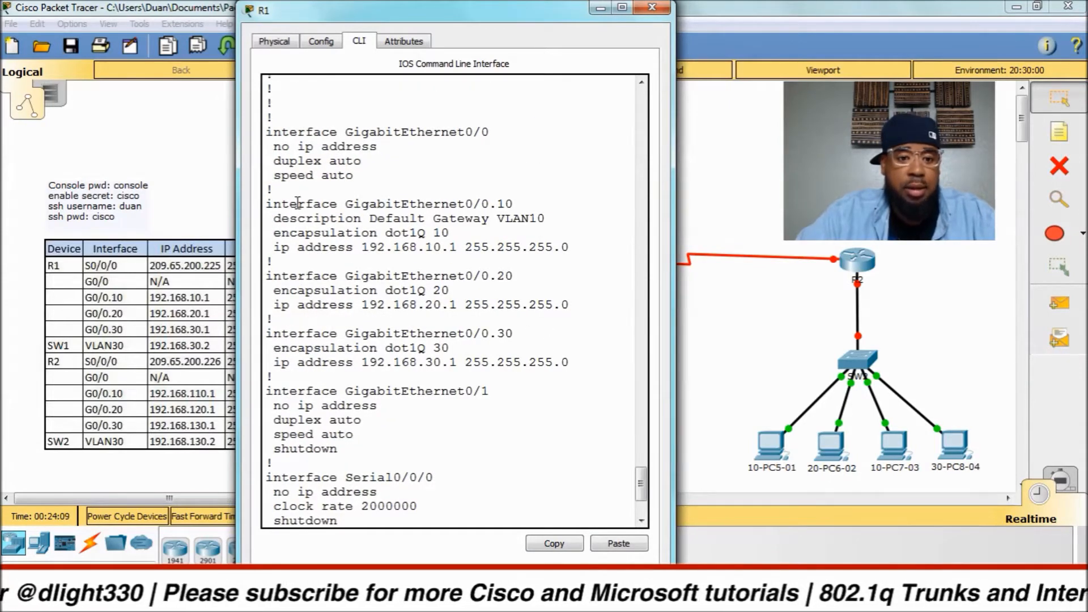
Review the G0/0.10, G0/0.20 and G0/0.30 sections, then close R1's window for 10-PC1-01.
{"action": "left_click_drag", "start_coordinate": [275, 204], "coordinate": [578, 252]}
{"action": "left_click", "coordinate": [353, 286]}
{"action": "left_click_drag", "start_coordinate": [267, 276], "coordinate": [569, 311]}
{"action": "left_click", "coordinate": [432, 334]}
{"action": "left_click_drag", "start_coordinate": [268, 333], "coordinate": [564, 371]}
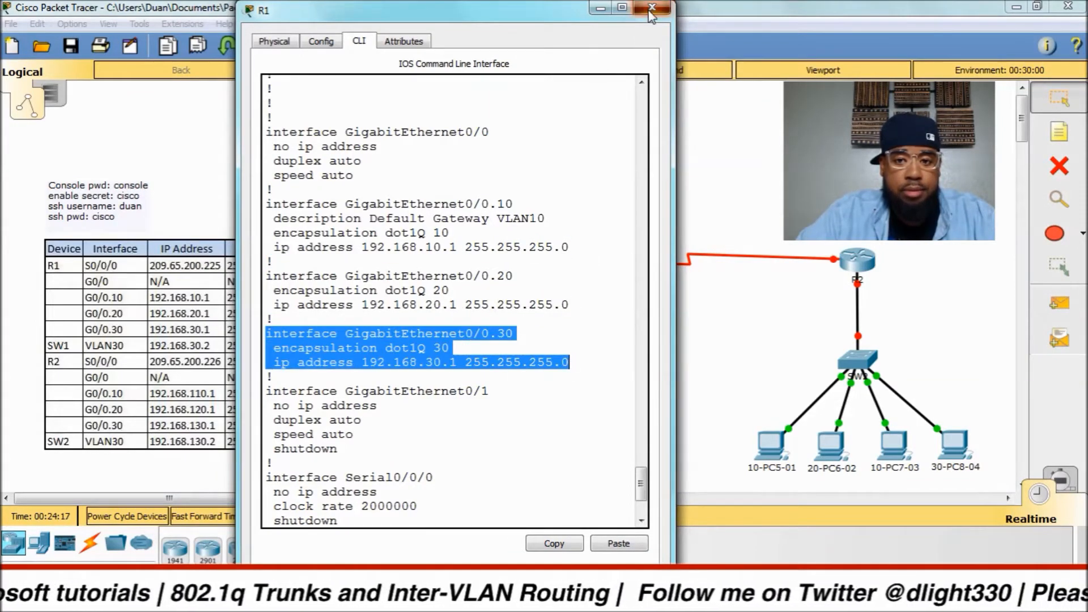
{"action": "left_click", "coordinate": [653, 7]}
{"action": "left_click", "coordinate": [420, 444]}
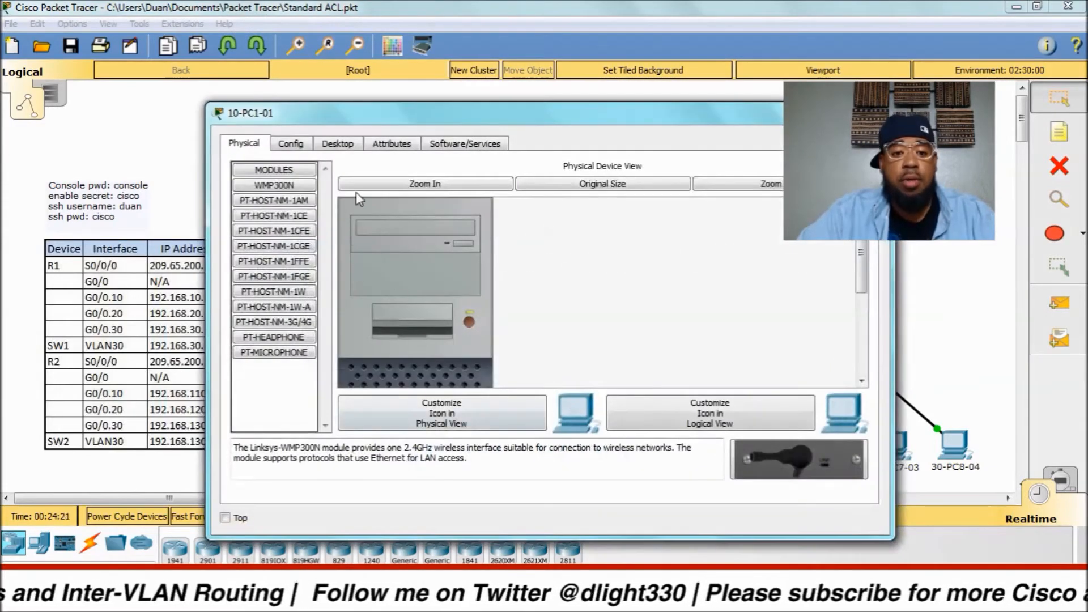
Look at the IP configuration settings of 10-PC1-01 and 10-PC3-03.
{"action": "left_click", "coordinate": [348, 146]}
{"action": "left_click", "coordinate": [302, 199]}
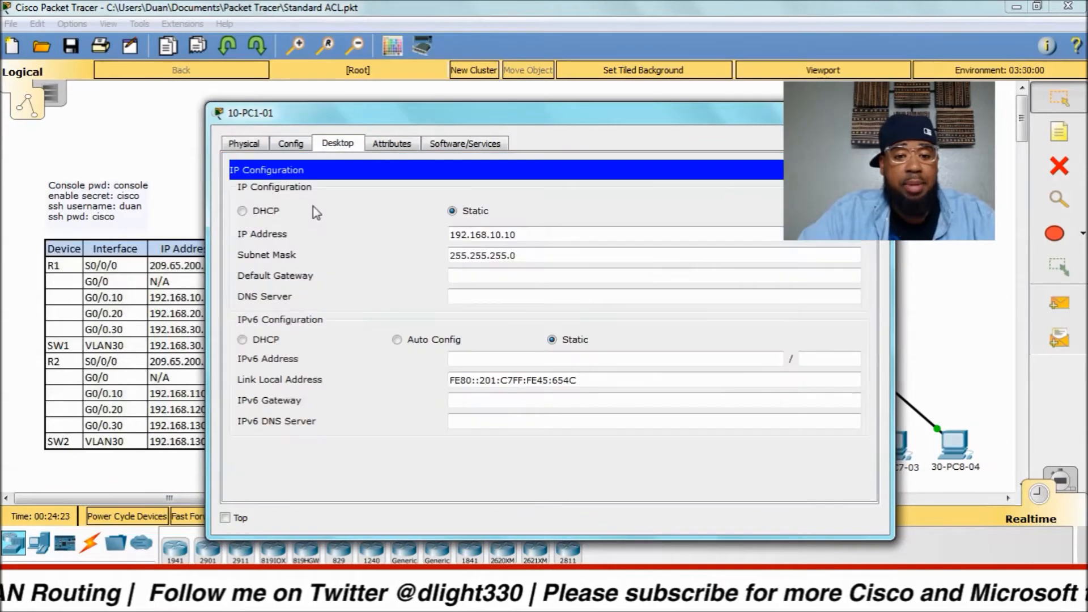
{"action": "left_click", "coordinate": [876, 110]}
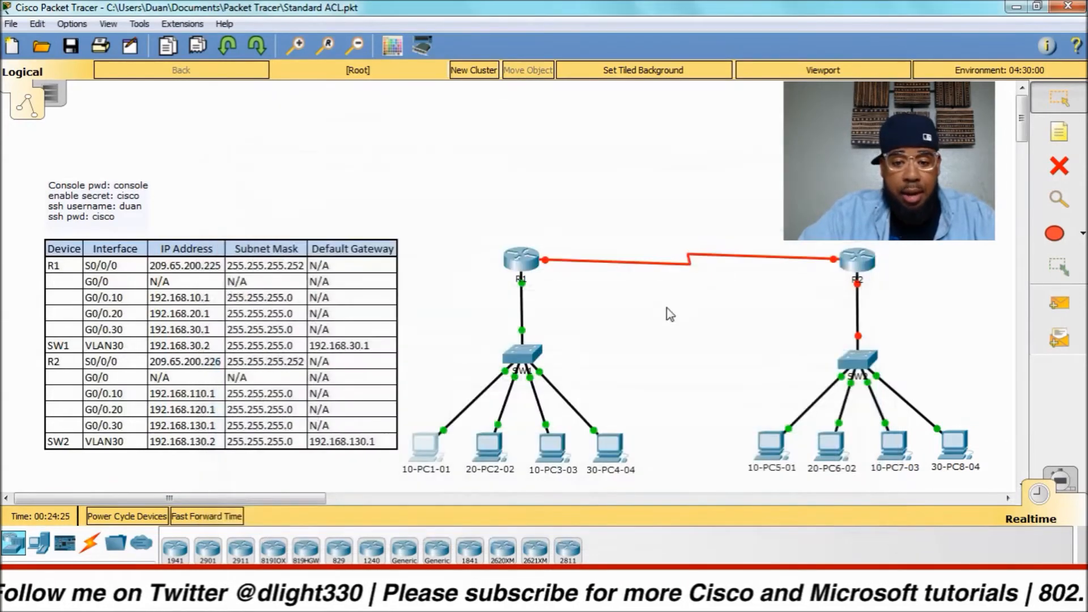
{"action": "left_click", "coordinate": [561, 457]}
{"action": "left_click", "coordinate": [354, 144]}
{"action": "left_click", "coordinate": [302, 202]}
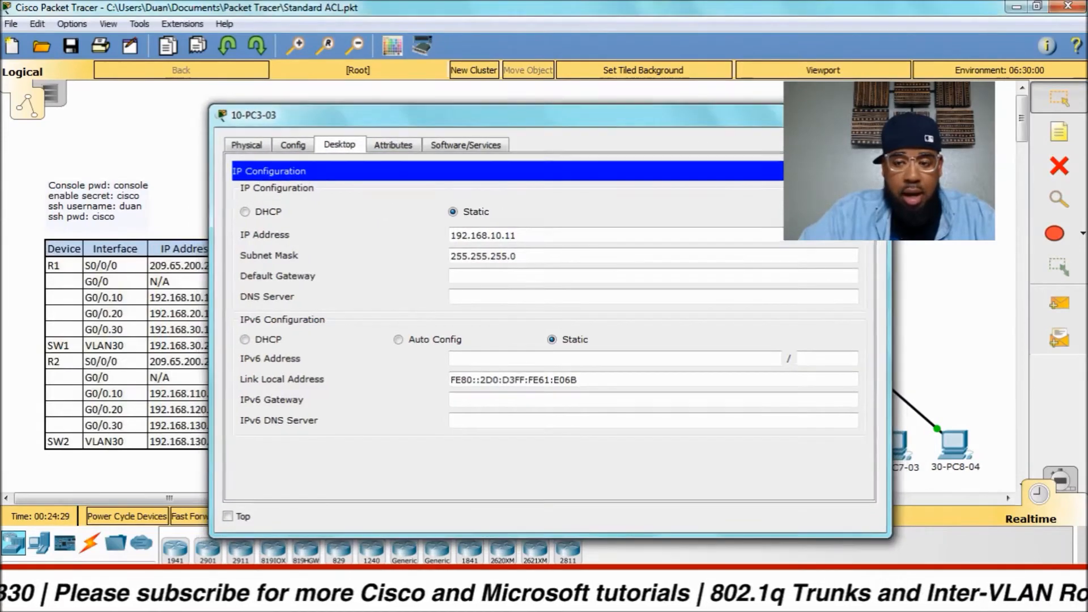
{"action": "left_click", "coordinate": [876, 110]}
{"action": "left_click", "coordinate": [428, 457]}
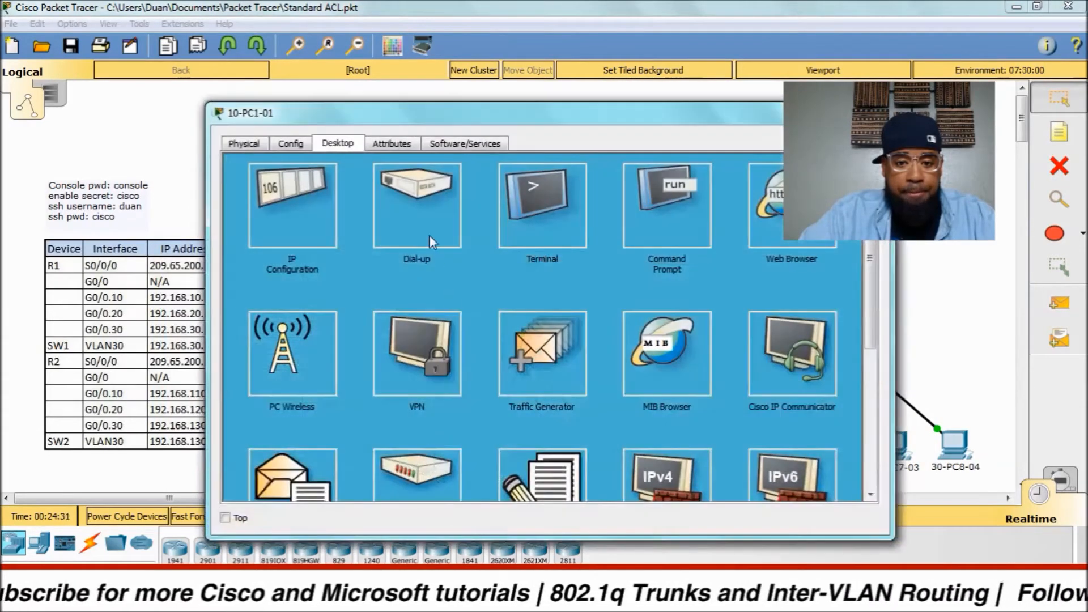
Run ipconfig on 10-PC1-01, showing 192.168.10.10 with default gateway 0.0.0.0.
{"action": "left_click", "coordinate": [652, 222]}
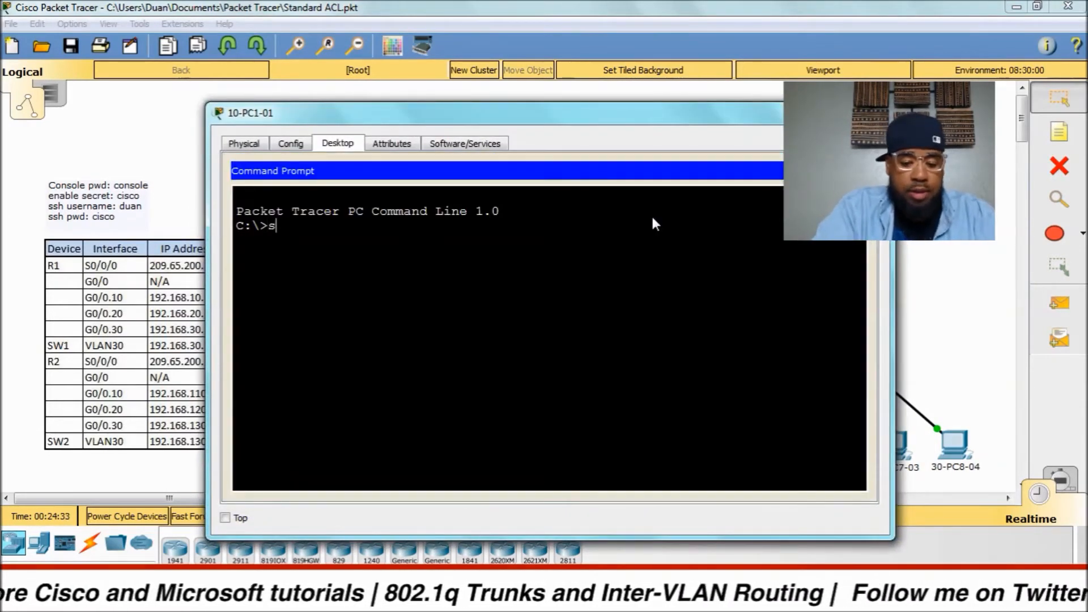
{"action": "type", "text": "ipconfig"}
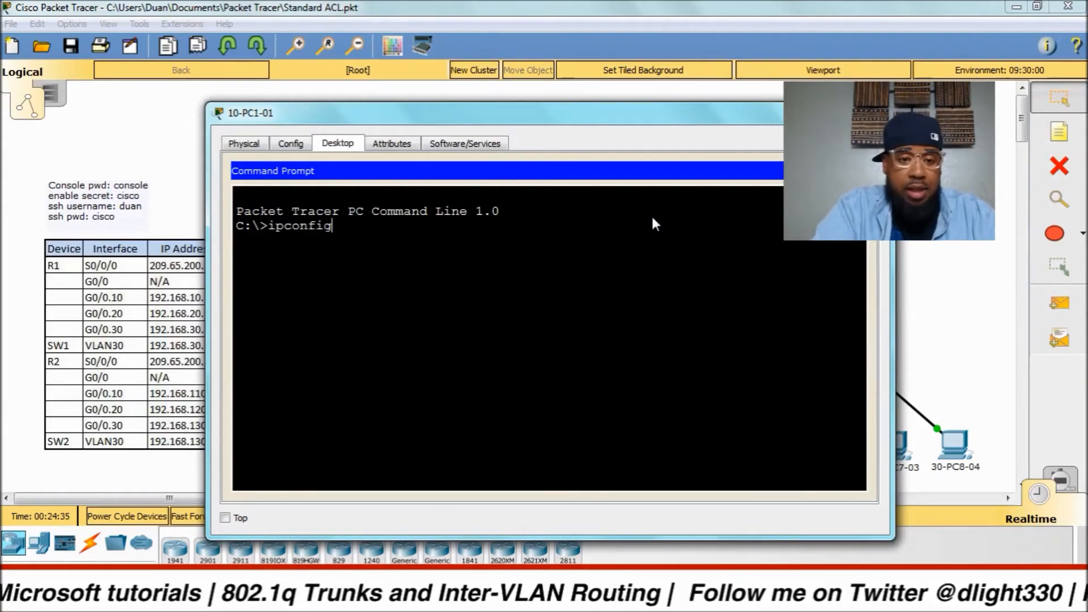
{"action": "key", "text": "Return"}
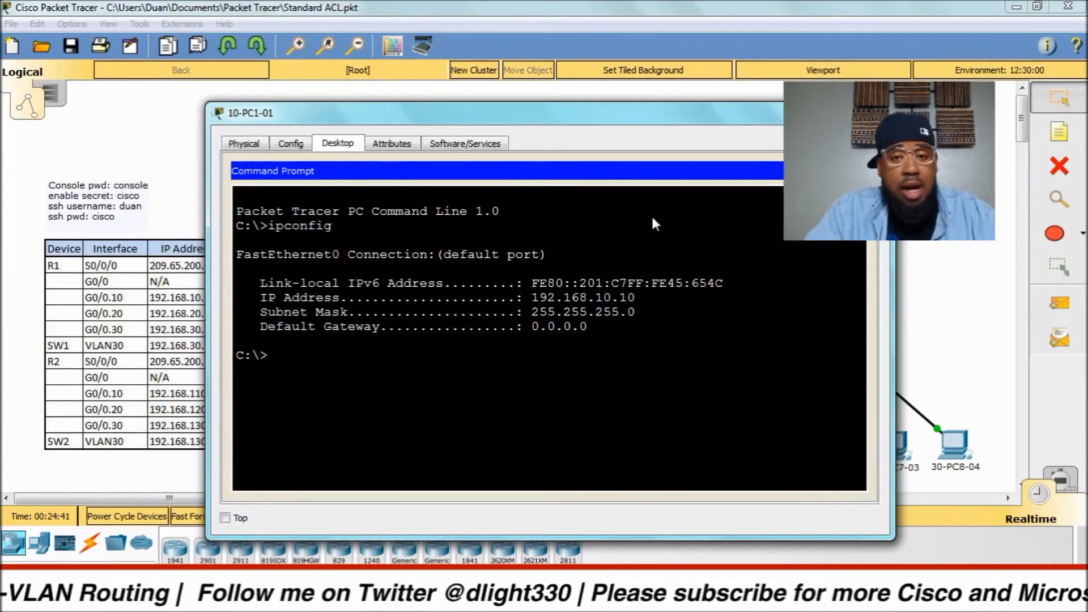
{"action": "left_click", "coordinate": [255, 145]}
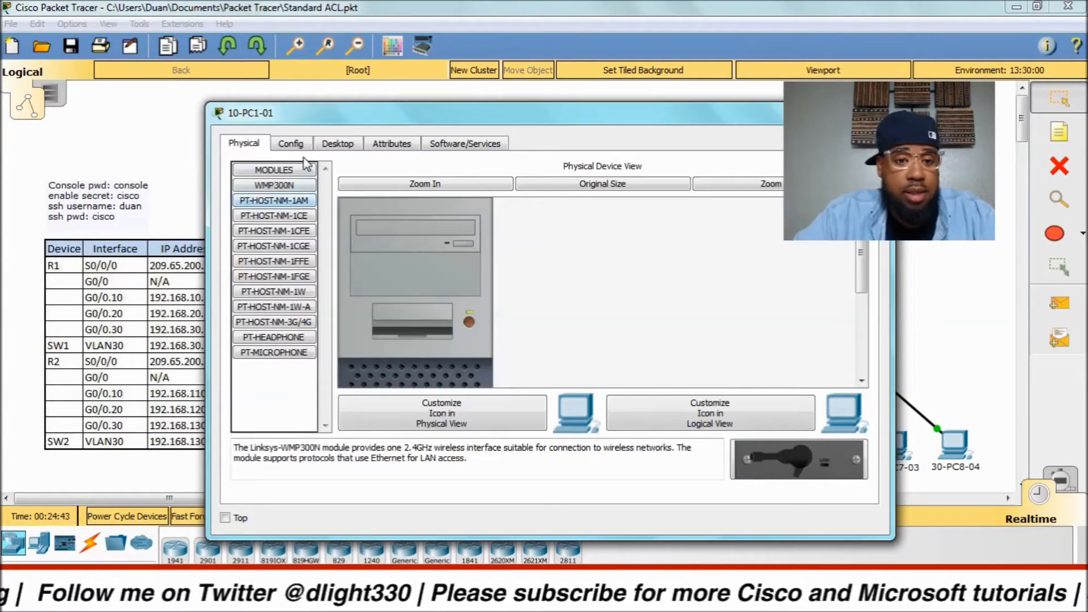
Enter 192.168.10.1 as 10-PC1-01's gateway in Global Settings and return to Command Prompt.
{"action": "left_click", "coordinate": [291, 143]}
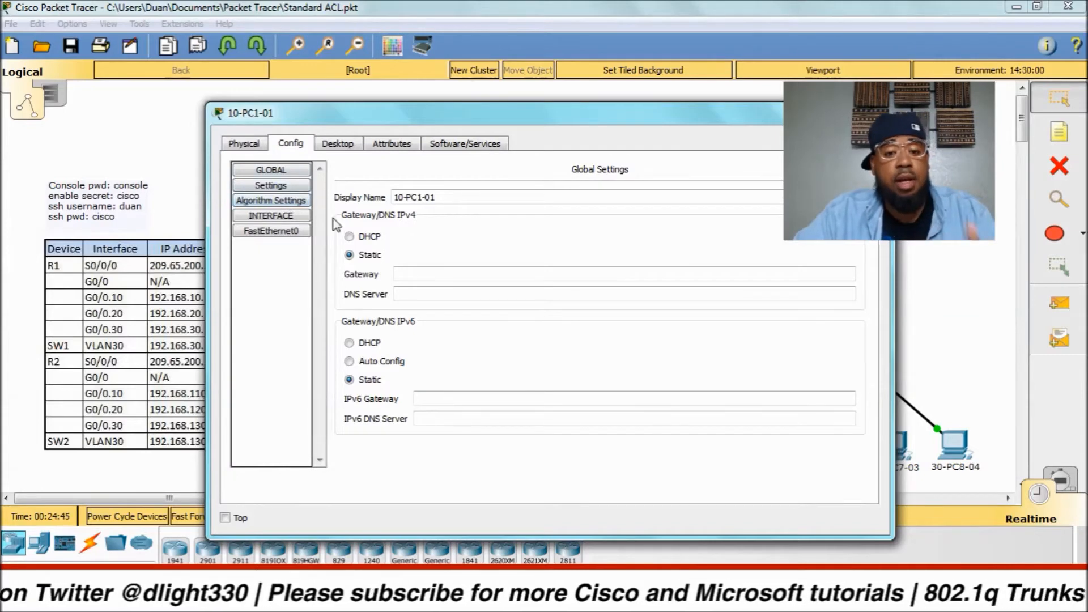
{"action": "left_click", "coordinate": [421, 270]}
{"action": "type", "text": "1922"}
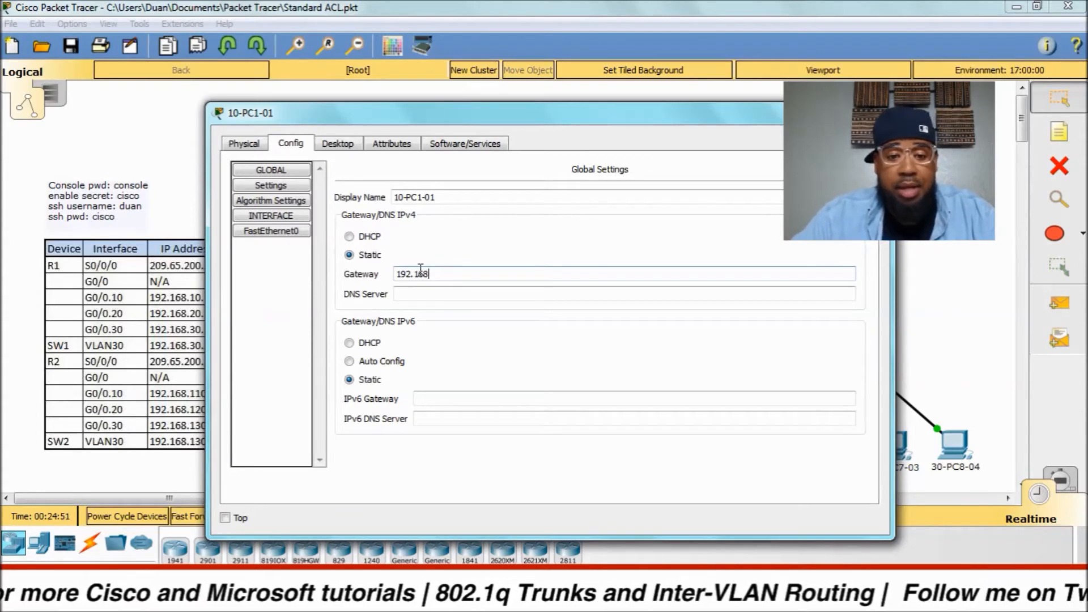
{"action": "type", "text": "10"}
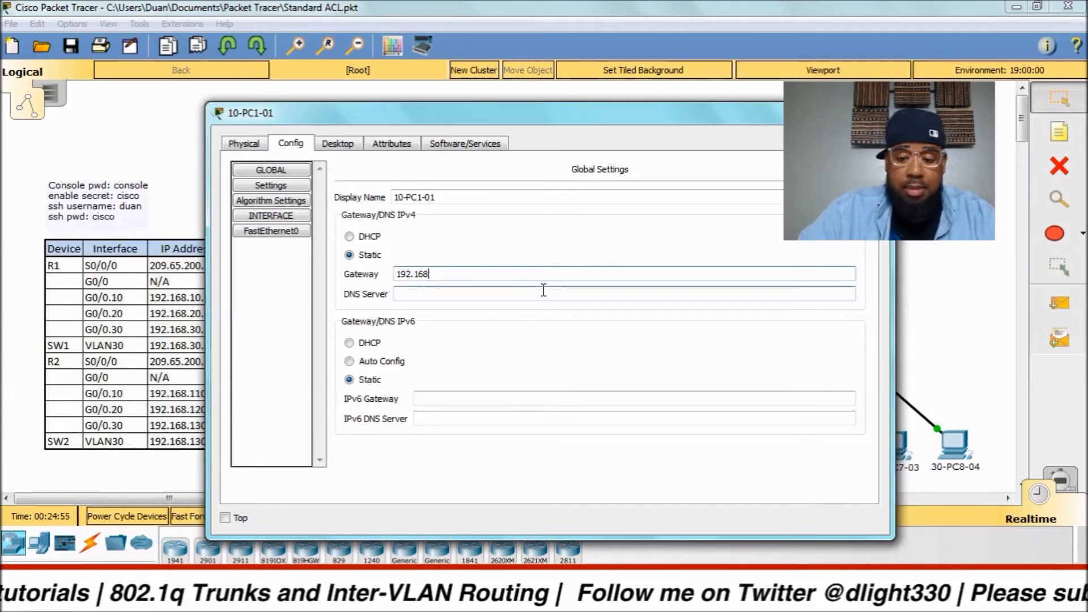
{"action": "type", "text": "0"}
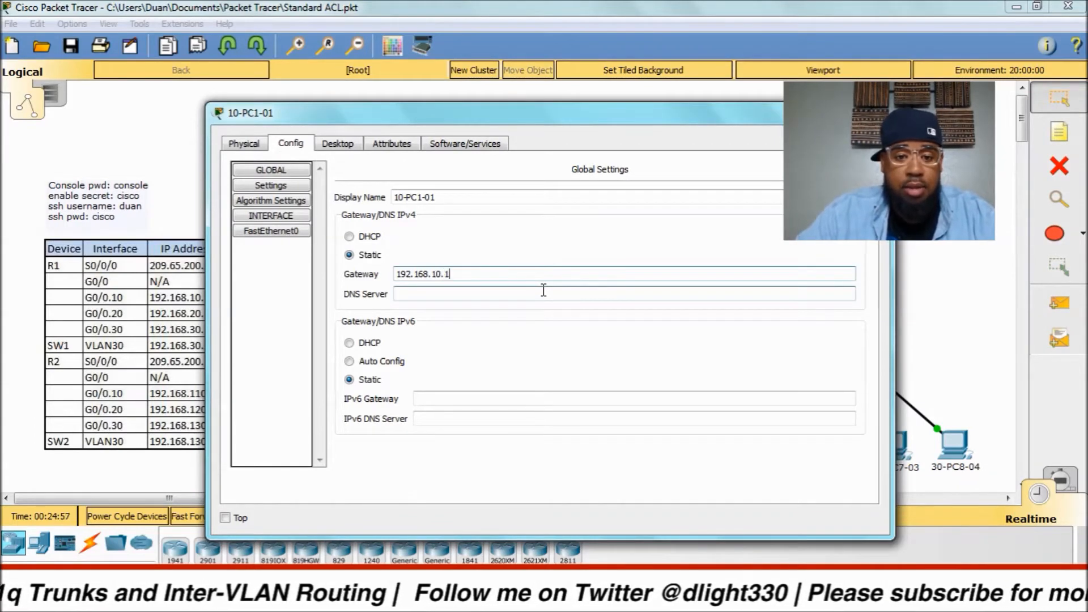
{"action": "type", "text": ".1"}
{"action": "left_click", "coordinate": [377, 146]}
{"action": "left_click", "coordinate": [350, 145]}
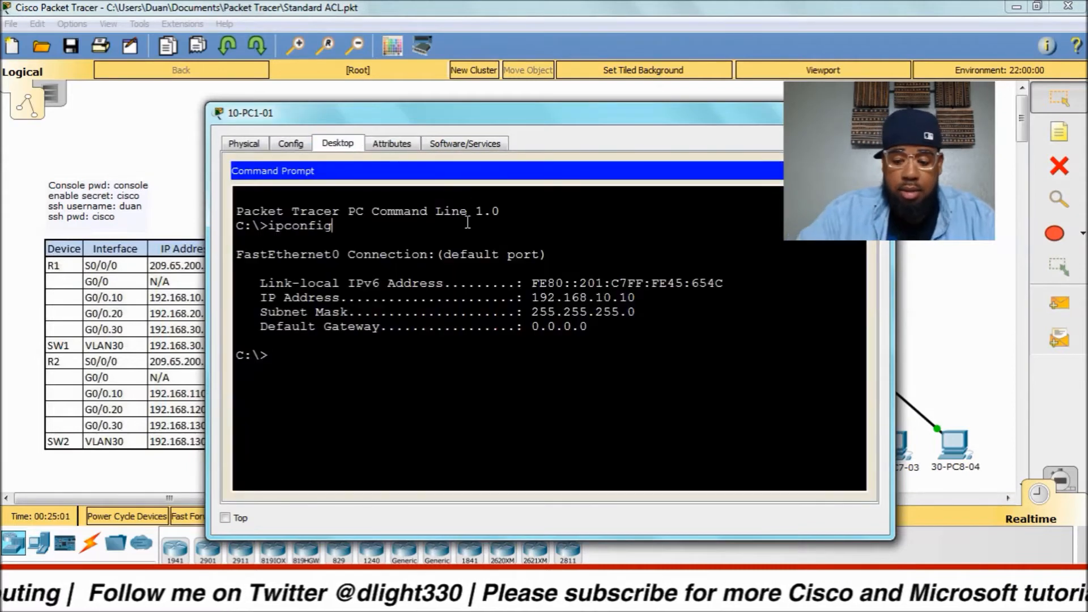
Rerun ipconfig to confirm gateway 192.168.10.1, then ping 192.168.10.1 and 192.168.10.11.
{"action": "key", "text": "Up"}
{"action": "key", "text": "Return"}
{"action": "type", "text": "p"}
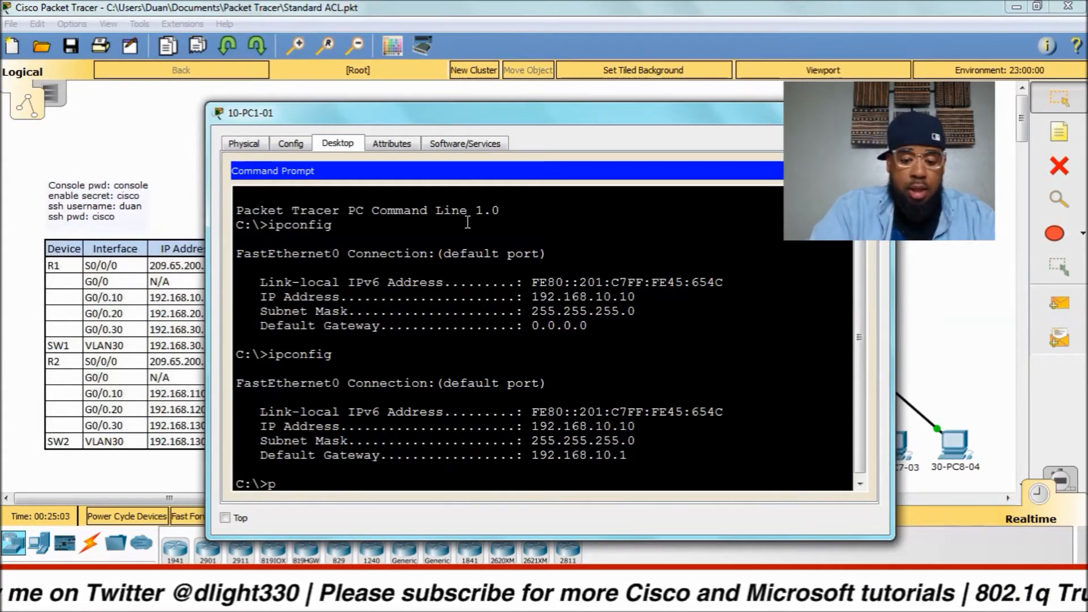
{"action": "type", "text": "ing 192.168.10.1"}
{"action": "key", "text": "Return"}
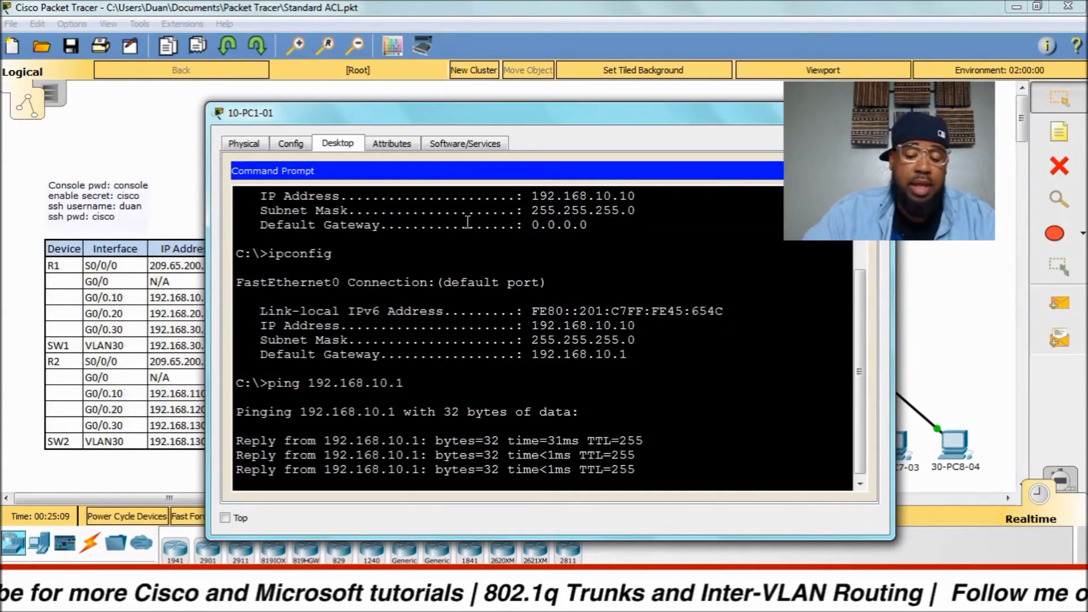
{"action": "type", "text": "ping 192.168.10.11"}
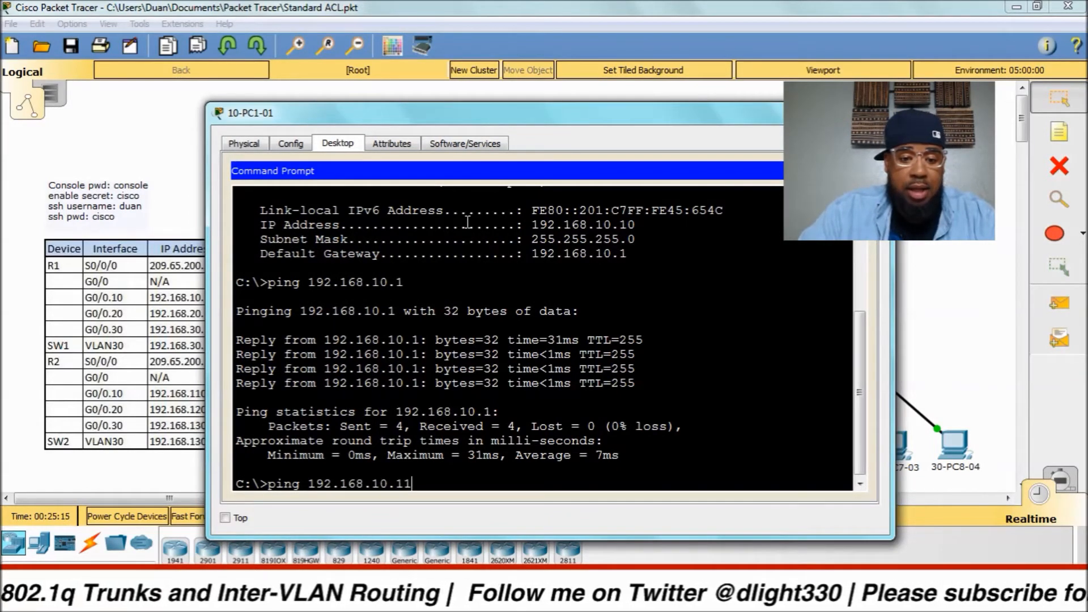
{"action": "key", "text": "Return"}
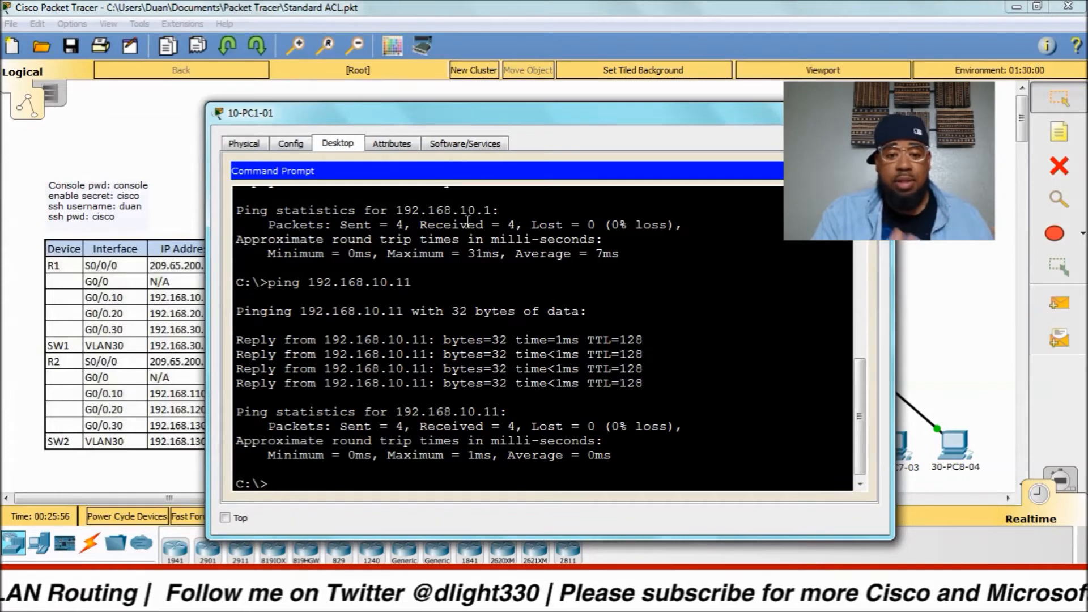
Close 10-PC1-01's window and box-select SW1, SW2 and their PCs on the topology.
{"action": "left_click", "coordinate": [878, 108]}
{"action": "left_click_drag", "start_coordinate": [781, 328], "coordinate": [996, 506]}
{"action": "left_click_drag", "start_coordinate": [571, 227], "coordinate": [607, 437]}
{"action": "left_click_drag", "start_coordinate": [589, 322], "coordinate": [479, 457]}
{"action": "left_click_drag", "start_coordinate": [770, 336], "coordinate": [1006, 492]}
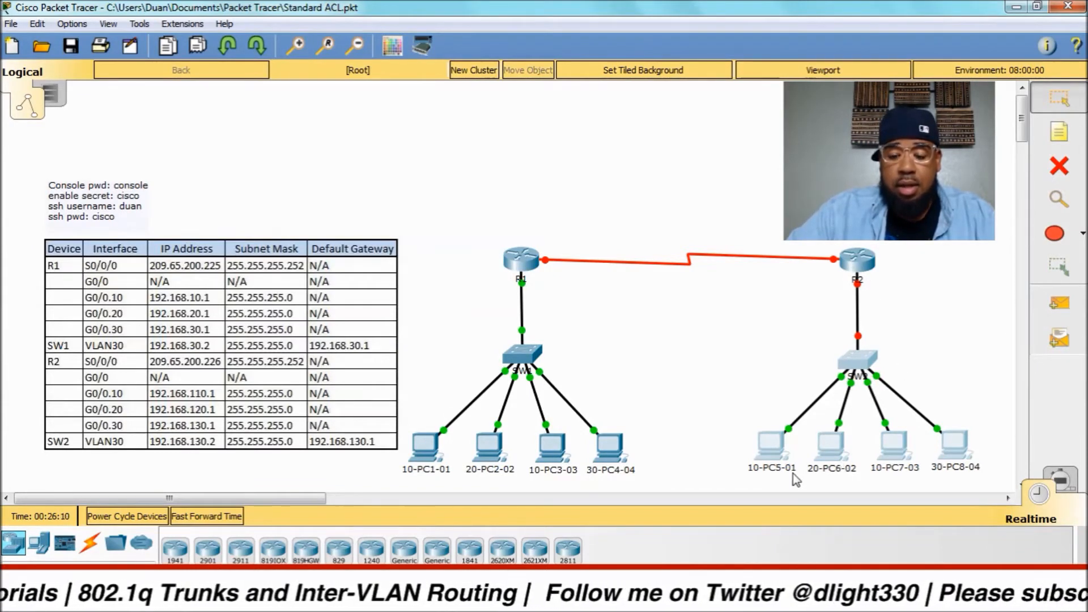
{"action": "left_click", "coordinate": [751, 478]}
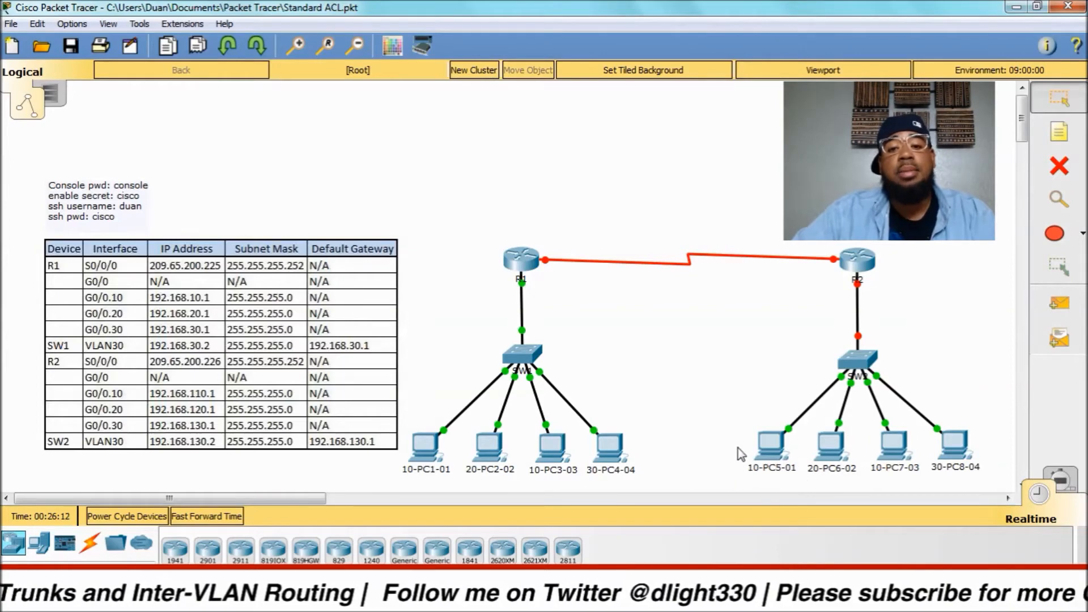
{"action": "left_click_drag", "start_coordinate": [743, 419], "coordinate": [981, 482]}
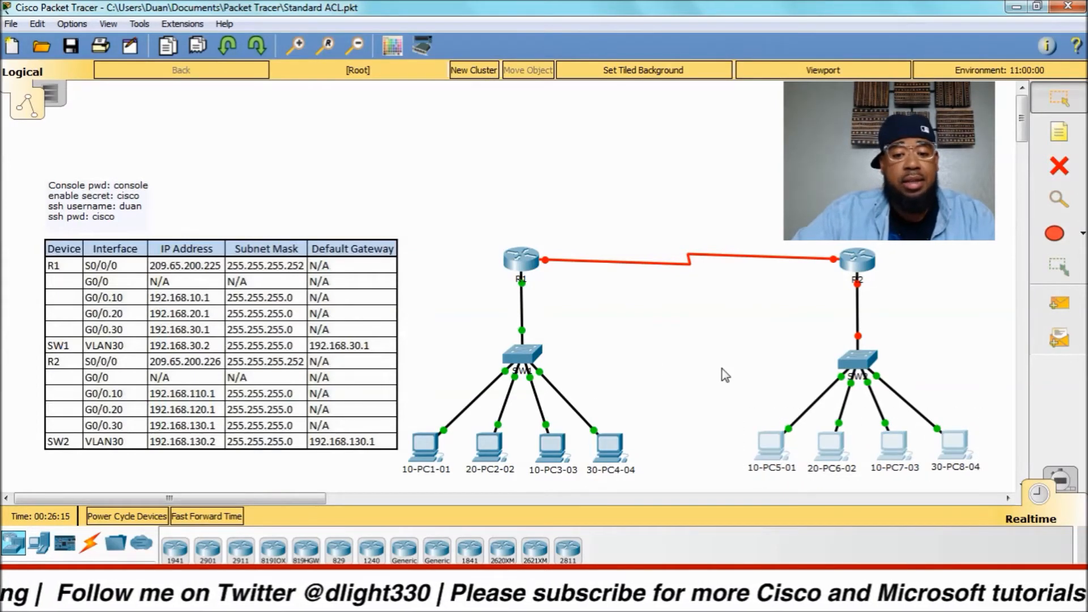
{"action": "left_click_drag", "start_coordinate": [675, 475], "coordinate": [434, 336]}
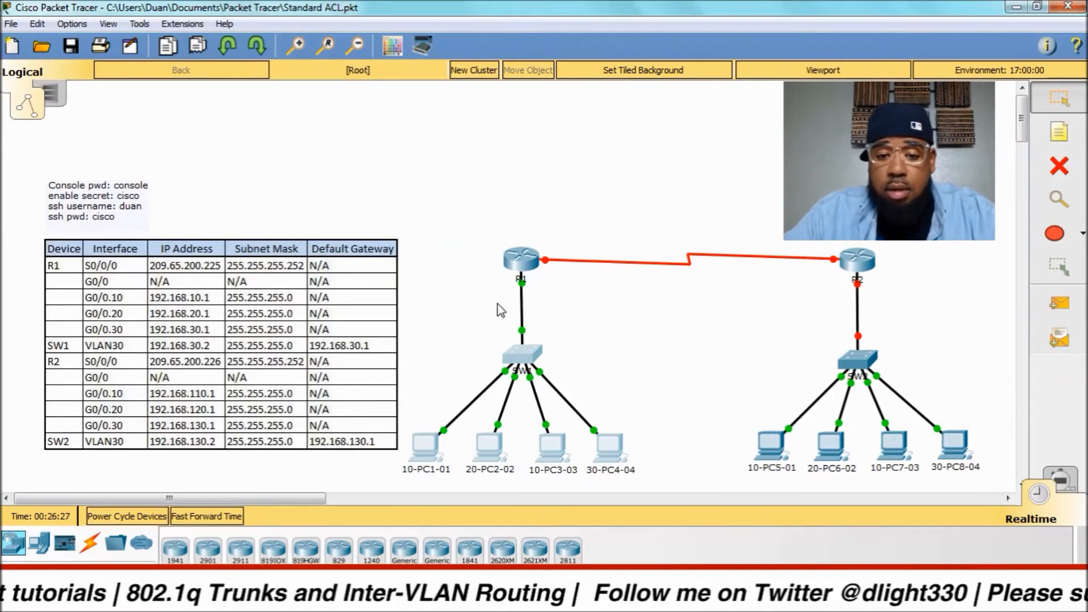
Open SW1's CLI beside the addressing table's Default Gateway column and refresh the prompt.
{"action": "left_click", "coordinate": [529, 353]}
{"action": "left_click_drag", "start_coordinate": [473, 120], "coordinate": [599, 67]}
{"action": "left_click", "coordinate": [501, 95]}
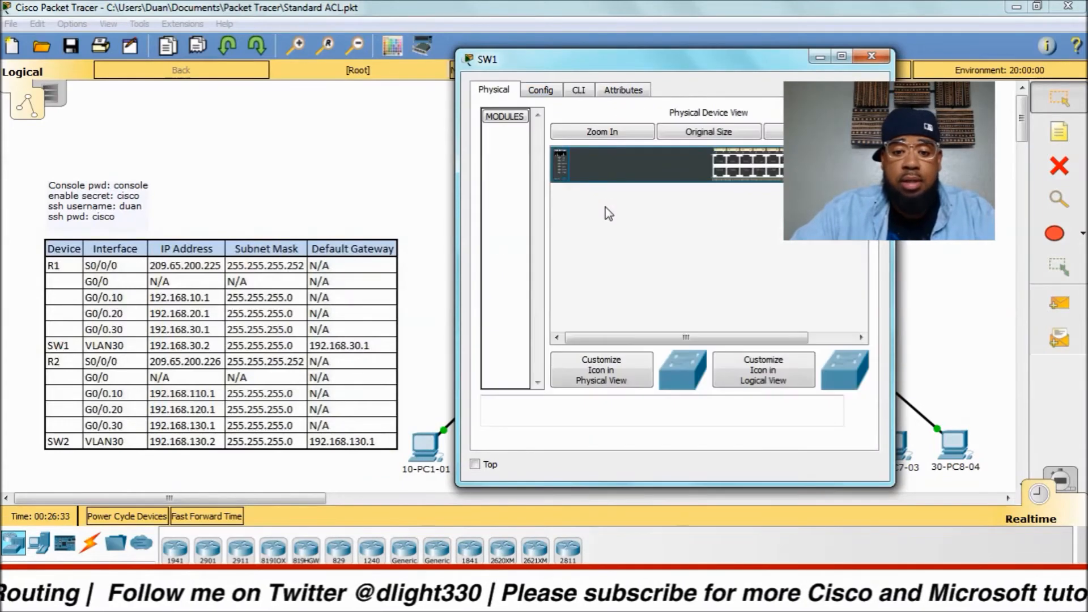
{"action": "left_click", "coordinate": [578, 94]}
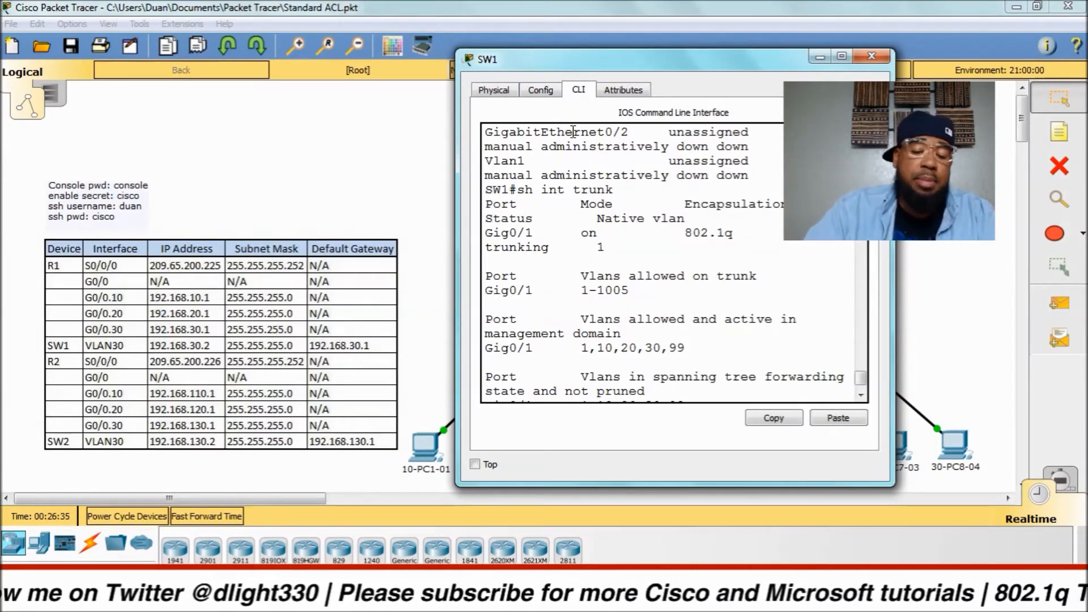
{"action": "key", "text": "Return"}
{"action": "key", "text": "Return"}
{"action": "key", "text": "Return"}
{"action": "key", "text": "Return"}
{"action": "key", "text": "Return"}
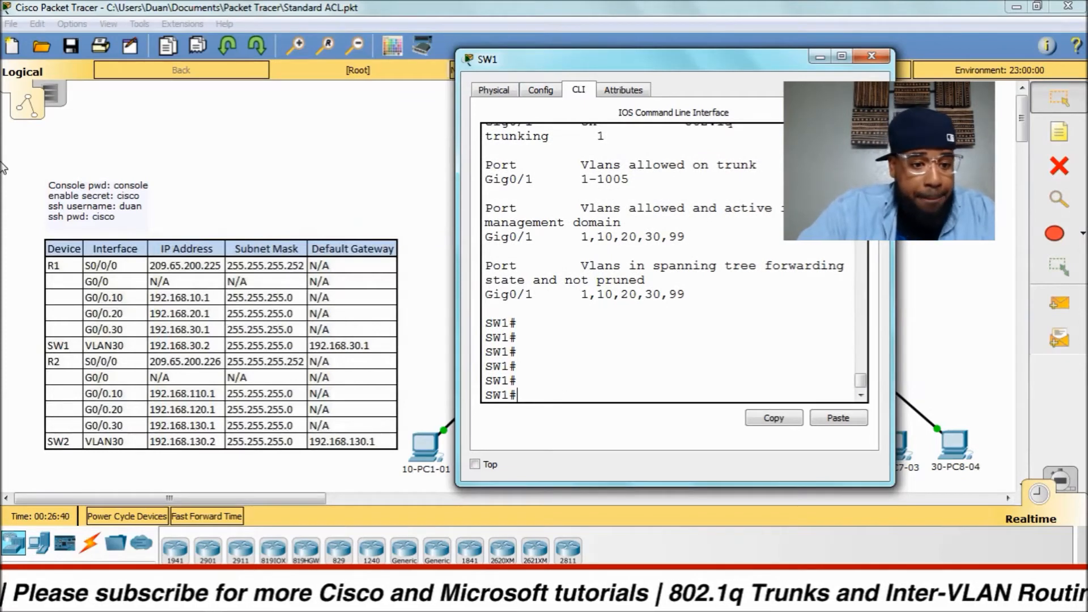
Run 'sh vlan bri' on SW1 and widen its window to read Sales, Production, Management, Parking_Lot_VLAN.
{"action": "type", "text": "sh i"}
{"action": "key", "text": "BackSpace"}
{"action": "type", "text": "vlan bri"}
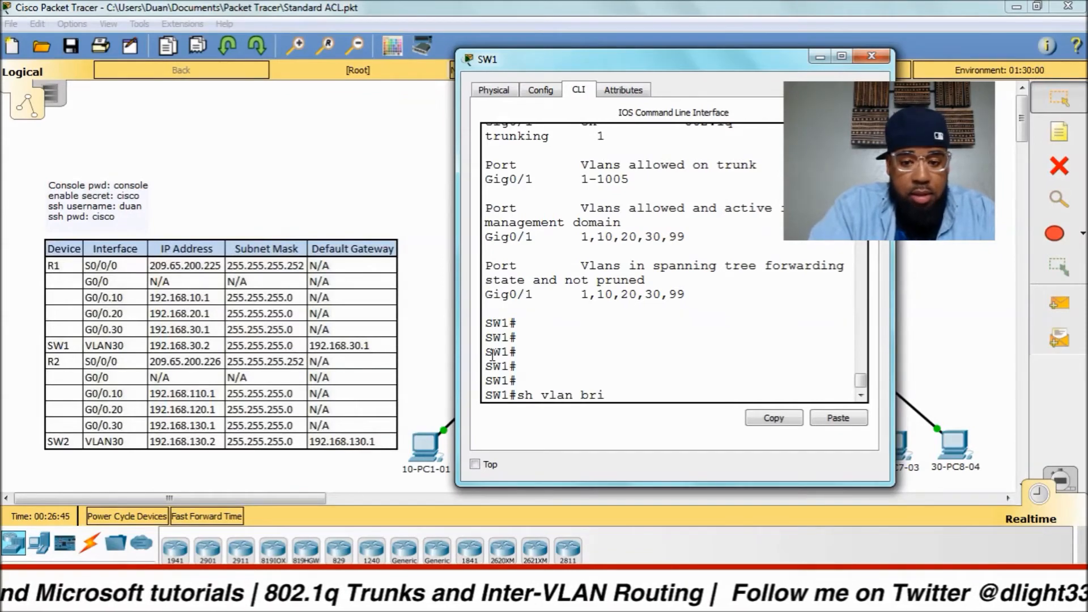
{"action": "key", "text": "Return"}
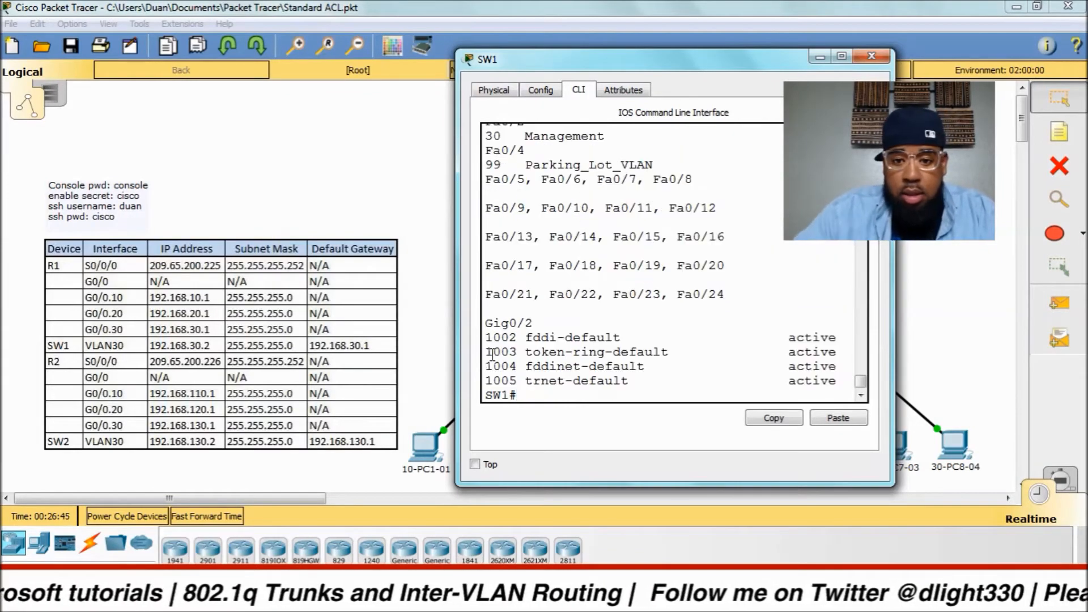
{"action": "scroll", "coordinate": [587, 144], "scroll_direction": "up", "scroll_amount": 2}
{"action": "left_click_drag", "start_coordinate": [654, 60], "coordinate": [440, 86]}
{"action": "scroll", "coordinate": [478, 220], "scroll_direction": "up", "scroll_amount": 4}
{"action": "scroll", "coordinate": [478, 220], "scroll_direction": "up", "scroll_amount": 2}
{"action": "scroll", "coordinate": [478, 220], "scroll_direction": "down", "scroll_amount": 5}
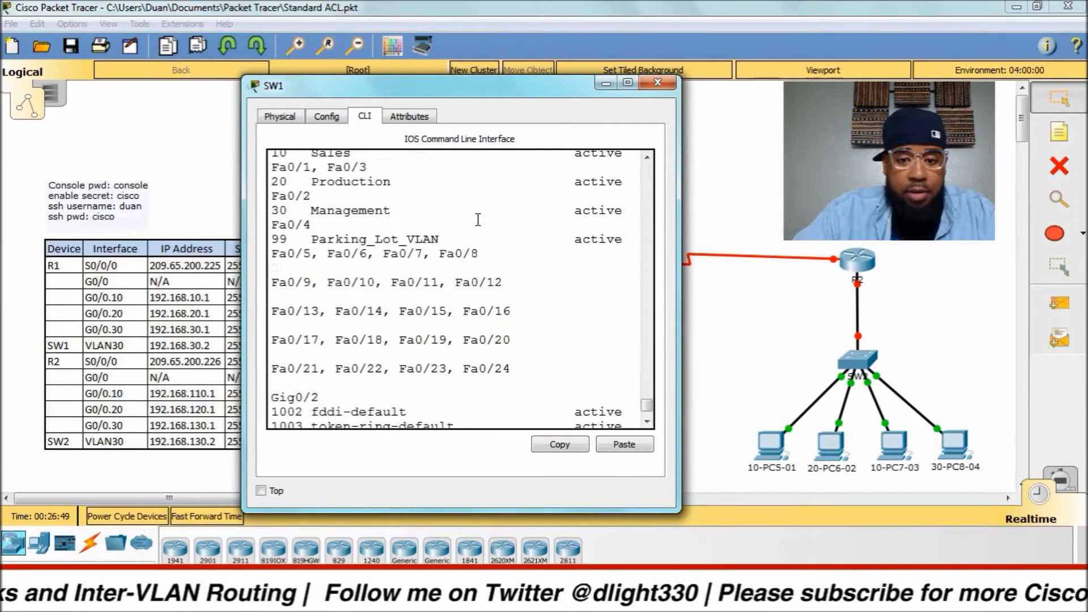
{"action": "left_click_drag", "start_coordinate": [244, 187], "coordinate": [102, 187]}
{"action": "scroll", "coordinate": [293, 224], "scroll_direction": "up", "scroll_amount": 1}
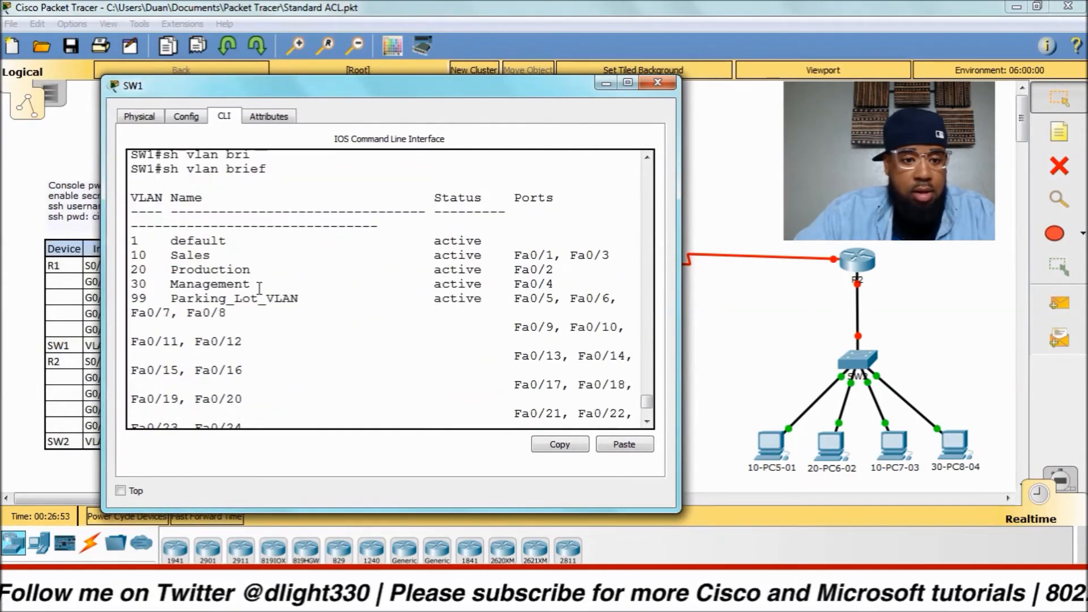
{"action": "left_click_drag", "start_coordinate": [366, 90], "coordinate": [489, 79]}
{"action": "scroll", "coordinate": [501, 291], "scroll_direction": "down", "scroll_amount": 2}
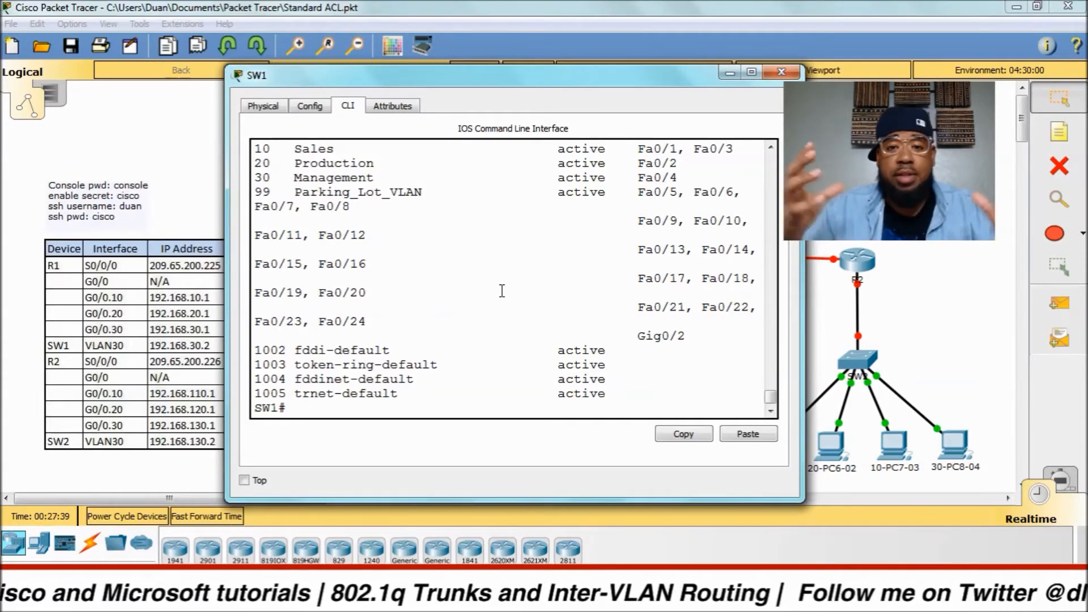
Enter global configuration on SW1 and select interface VLAN 30.
{"action": "type", "text": "confih"}
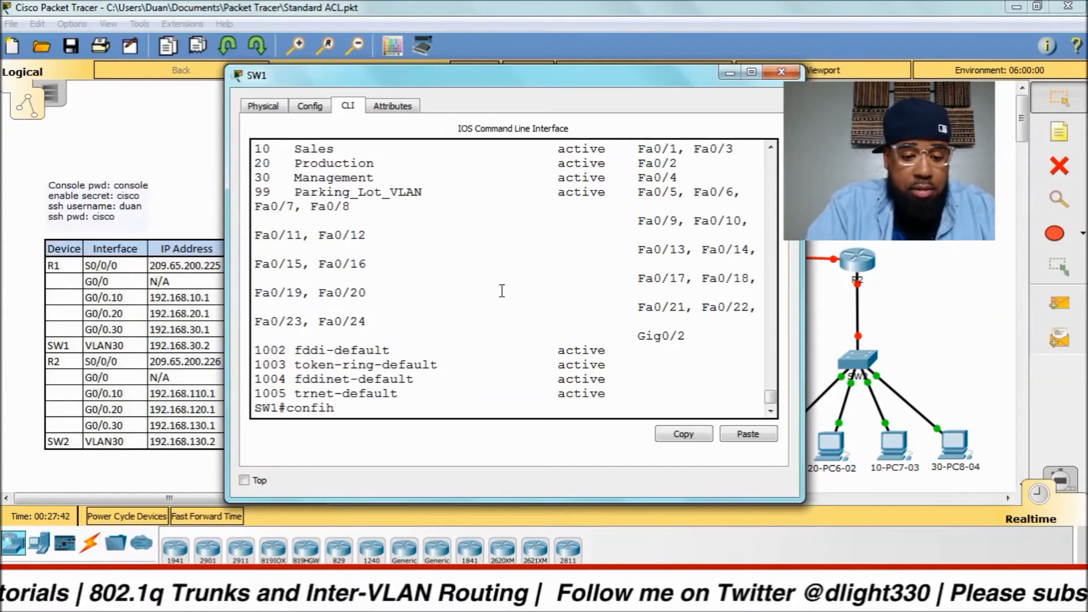
{"action": "key", "text": "BackSpace"}
{"action": "type", "text": "g t"}
{"action": "key", "text": "Return"}
{"action": "type", "text": "int v"}
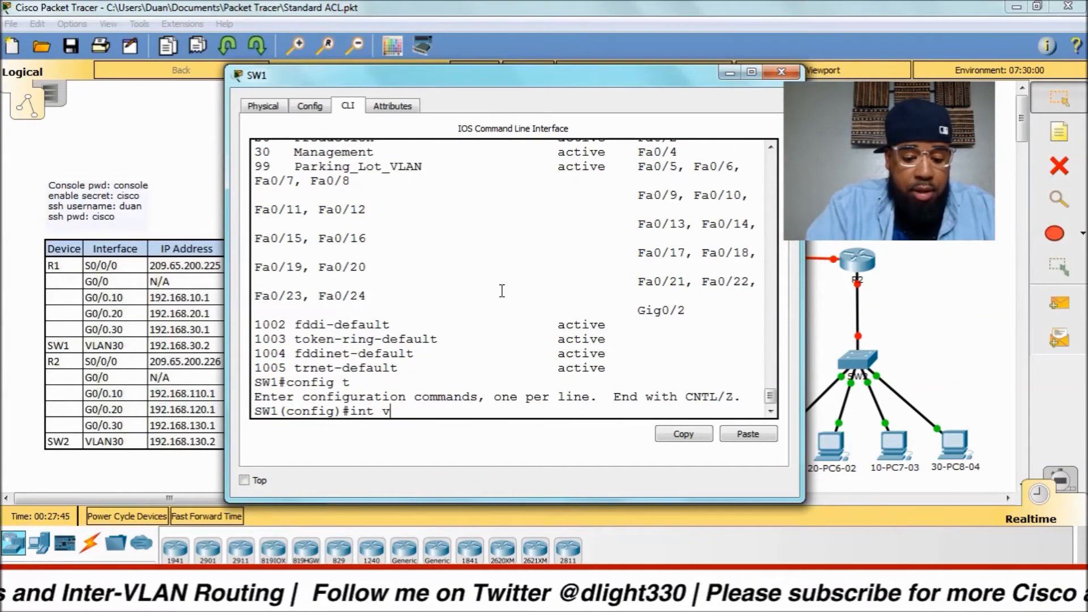
{"action": "type", "text": "lan 30"}
{"action": "key", "text": "Return"}
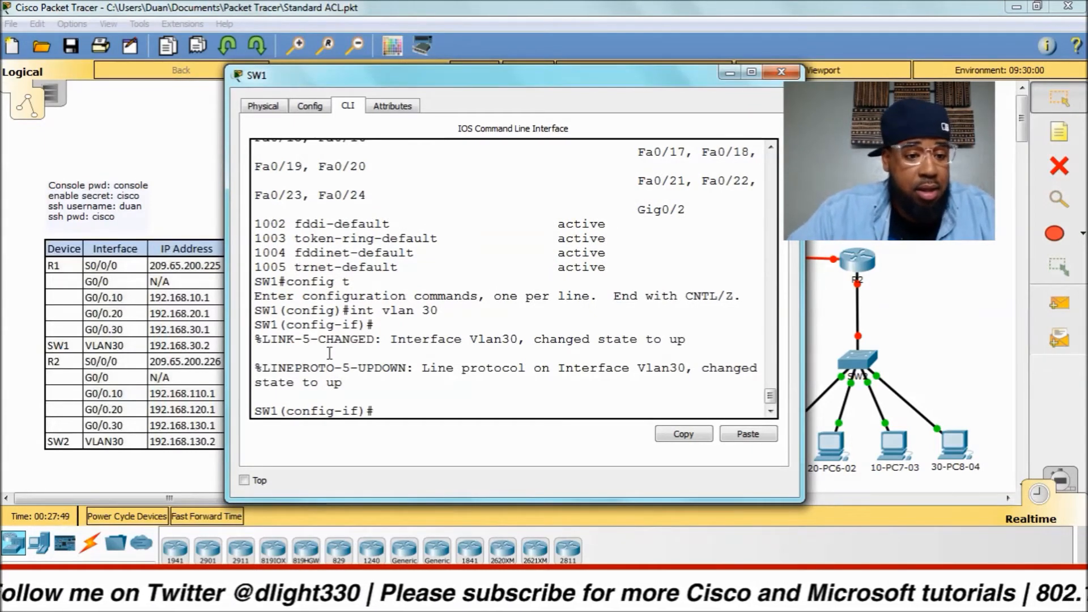
Assign address 192.168.30.2 255.255.255.0 to VLAN 30 after a rejected first attempt.
{"action": "type", "text": "if)#192.168"}
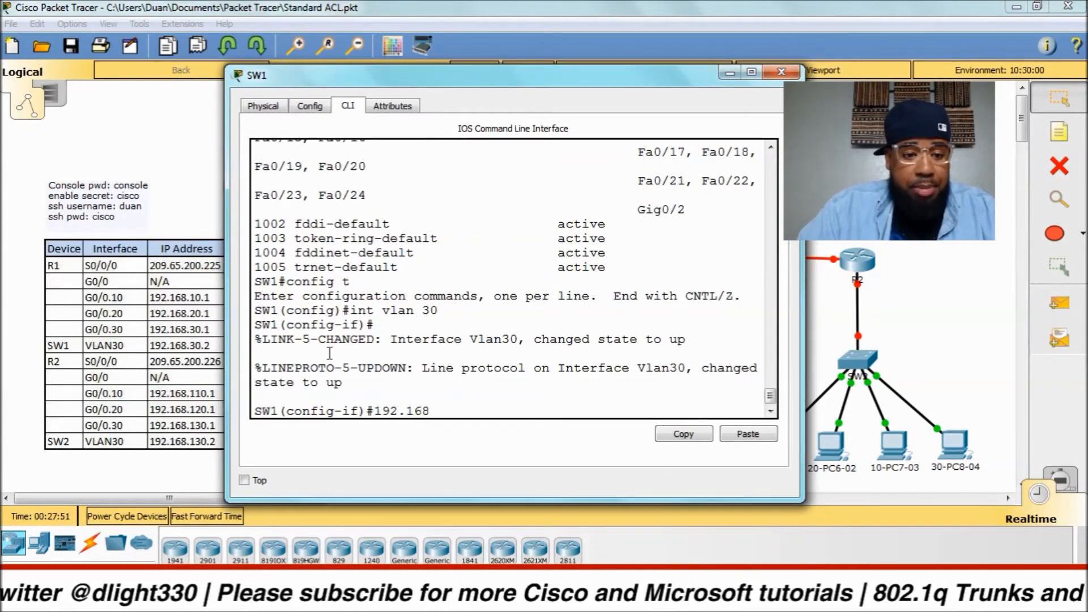
{"action": "type", "text": ".3"}
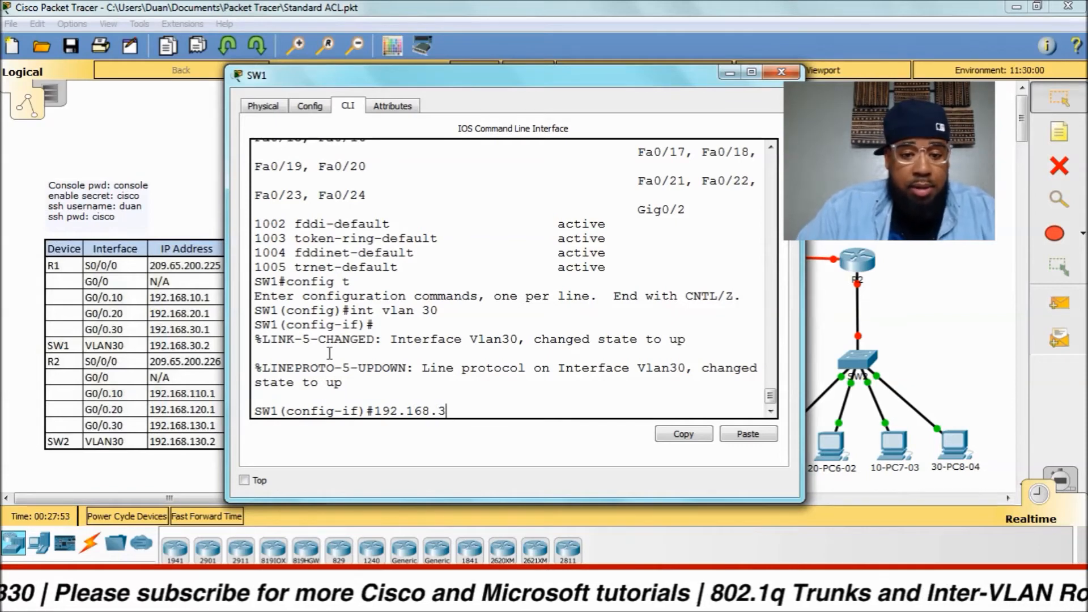
{"action": "type", "text": "0.2 255.255.255."}
{"action": "type", "text": "0"}
{"action": "key", "text": "Return"}
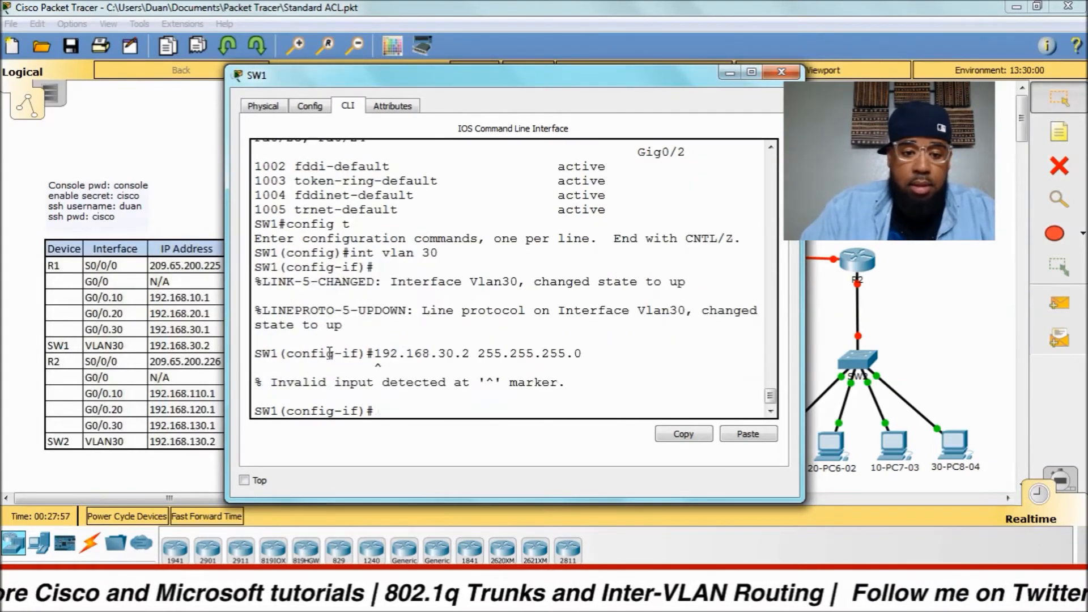
{"action": "type", "text": "ip add"}
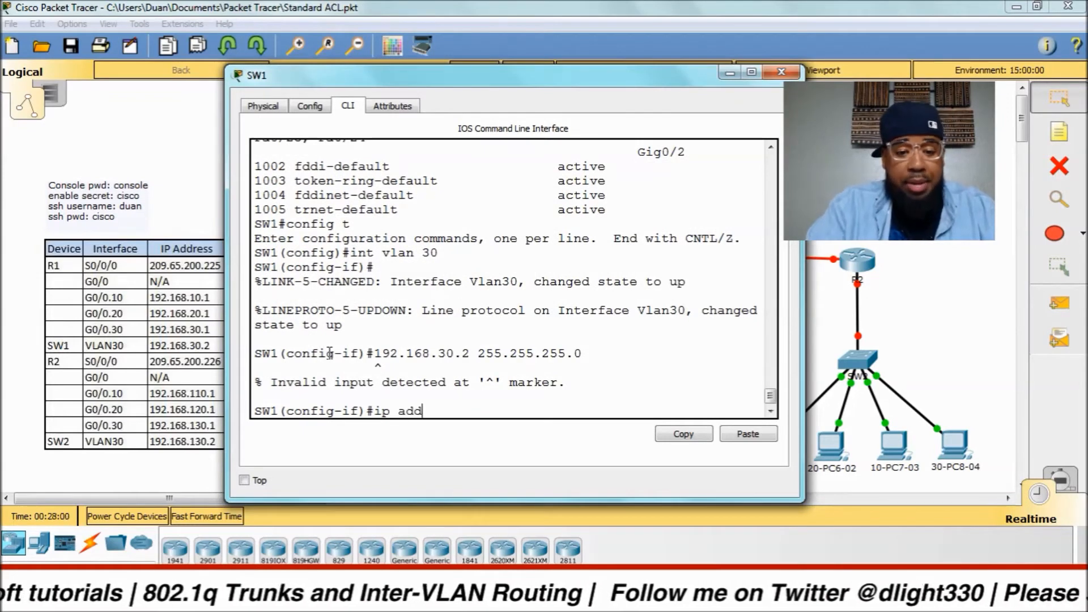
{"action": "key", "text": "Tab"}
{"action": "type", "text": "1"}
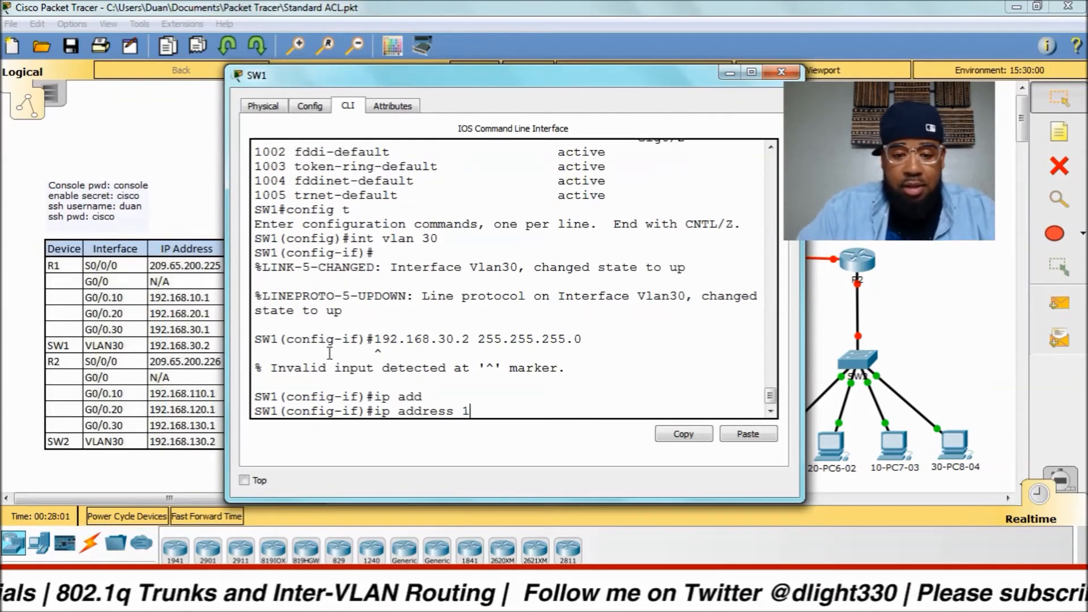
{"action": "type", "text": "92.168.30.2 25"}
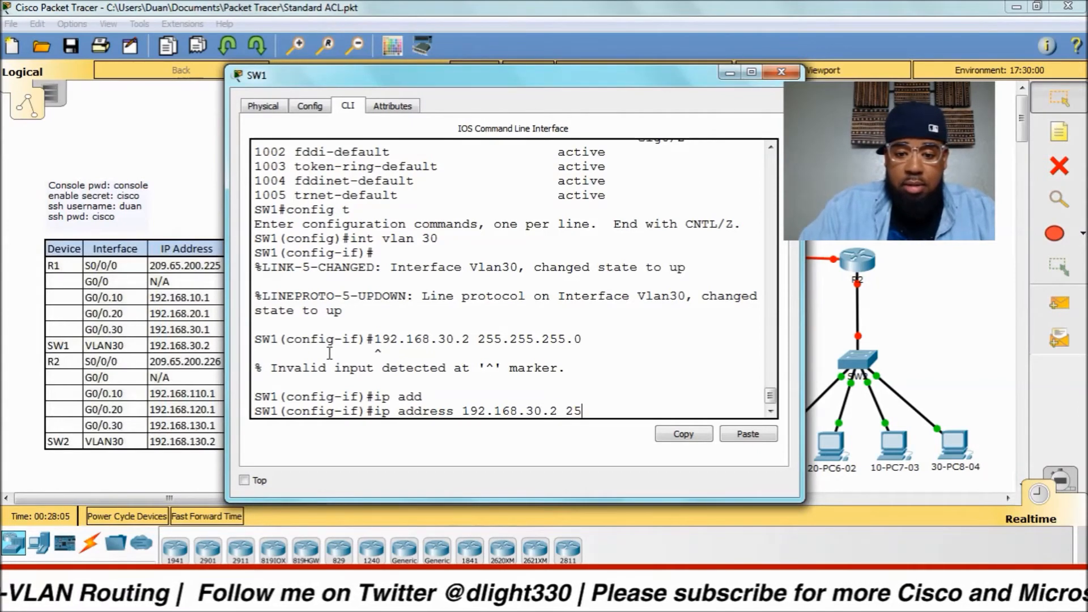
{"action": "type", "text": "5.255.255.0"}
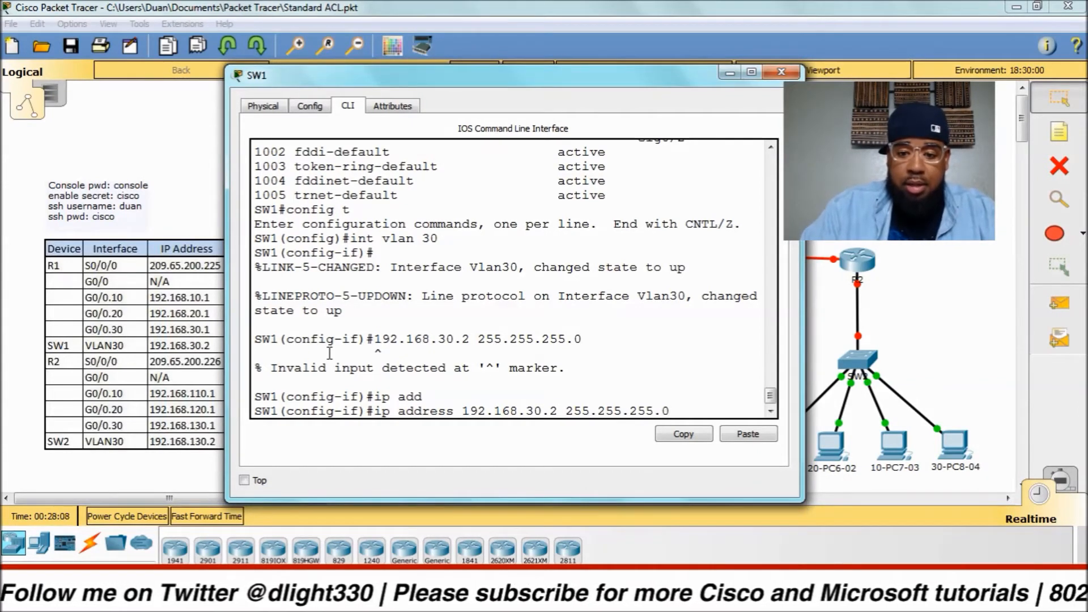
{"action": "key", "text": "Return"}
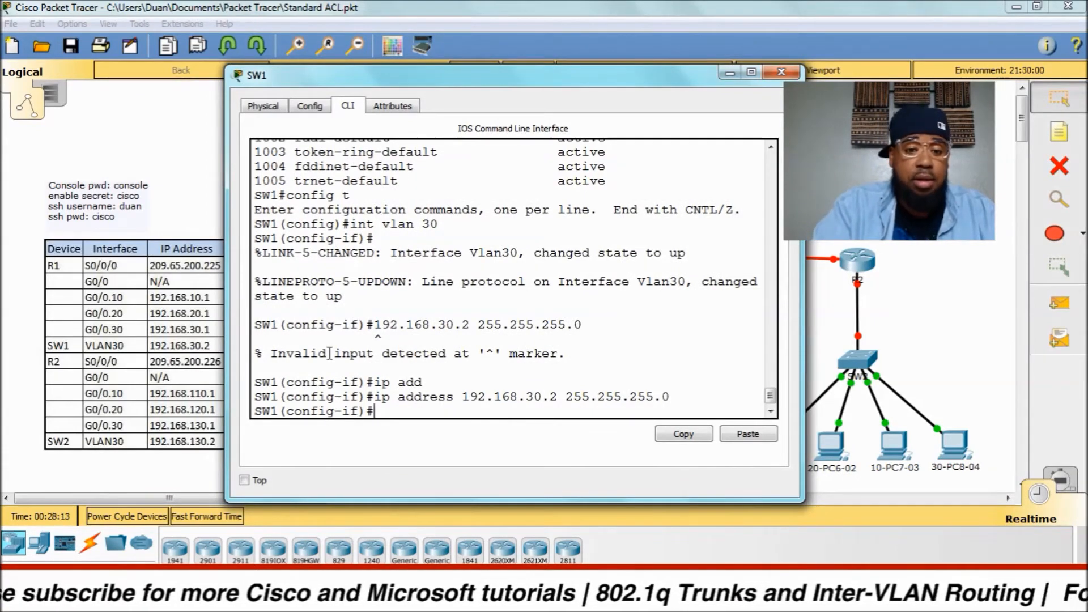
Enable VLAN 30, set default gateway 192.168.30.1, and return to privileged mode.
{"action": "type", "text": "no shut"}
{"action": "key", "text": "Return"}
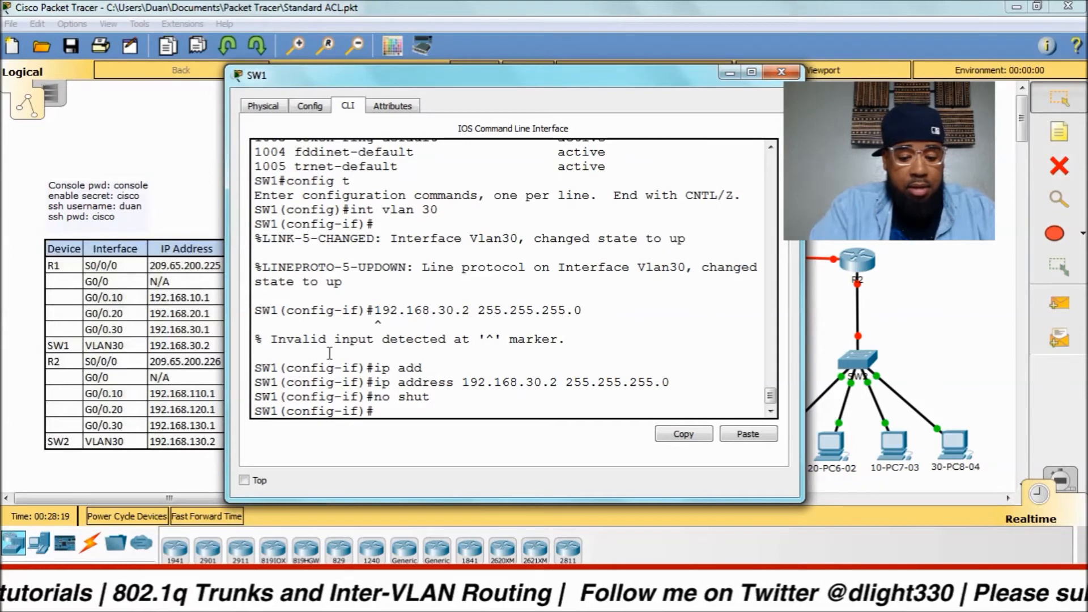
{"action": "type", "text": "exit"}
{"action": "key", "text": "Return"}
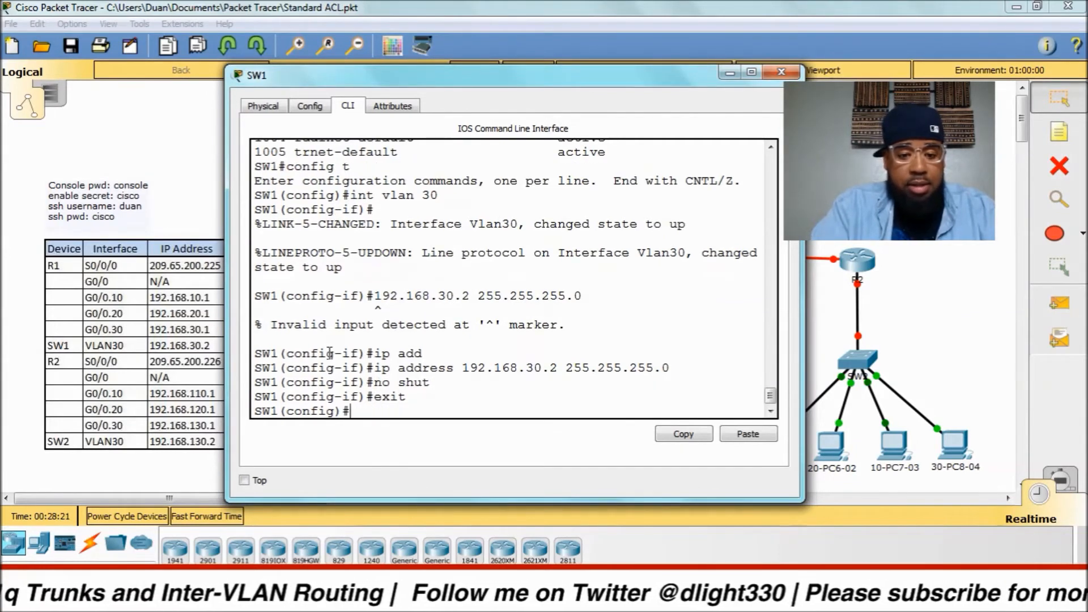
{"action": "type", "text": "ip "}
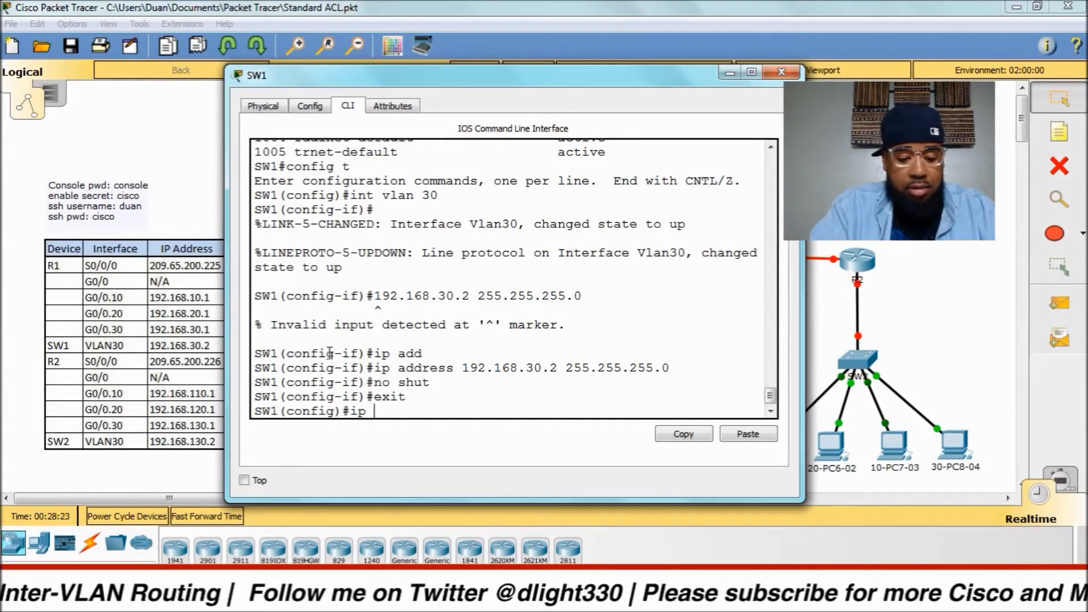
{"action": "type", "text": "defaul"}
{"action": "key", "text": "Tab"}
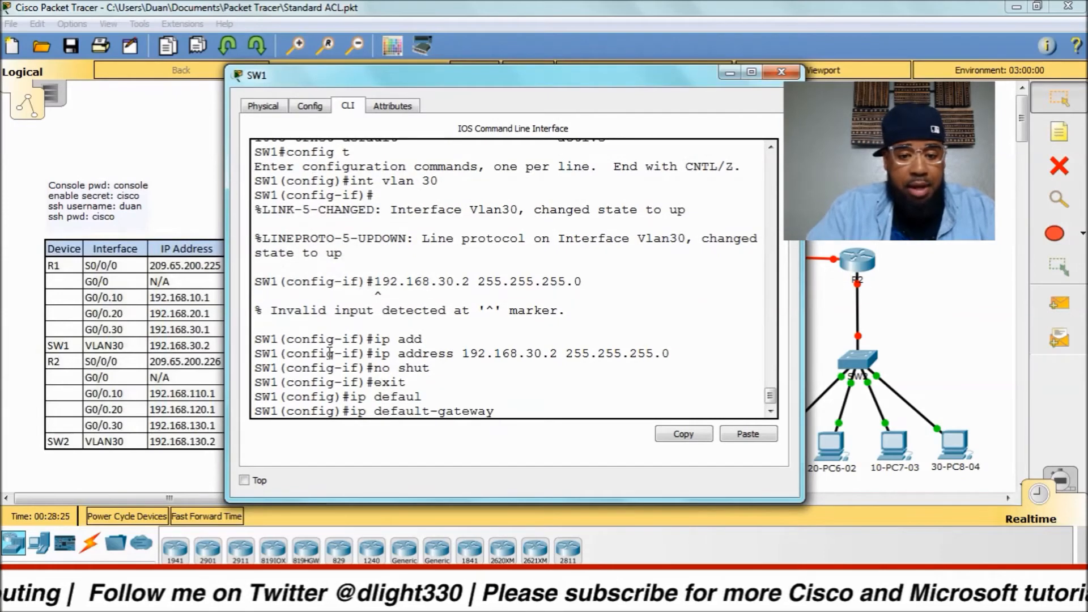
{"action": "type", "text": "192.168"}
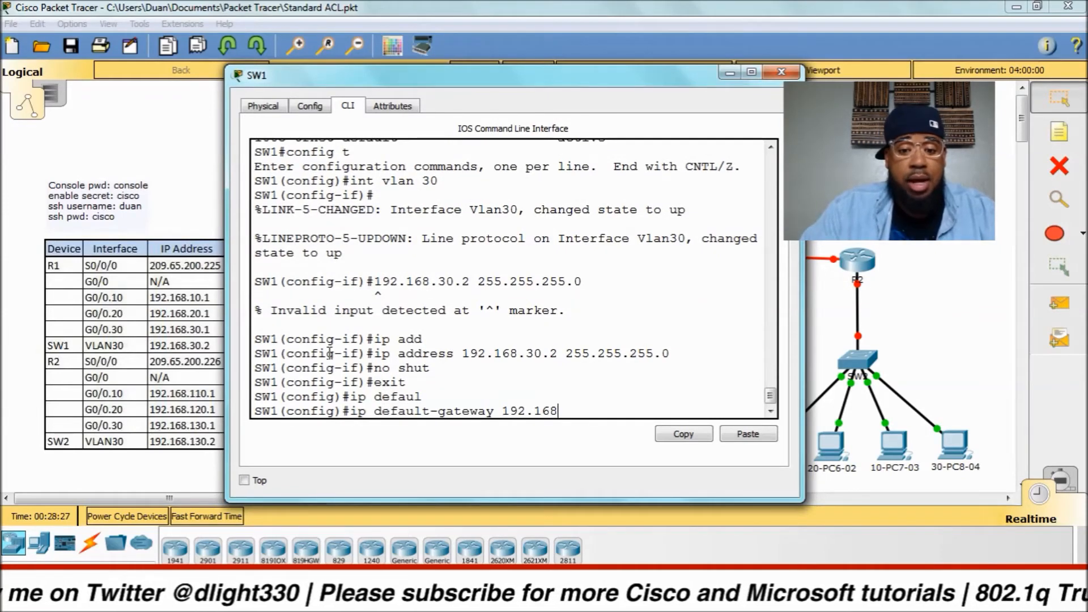
{"action": "type", "text": ".30.1"}
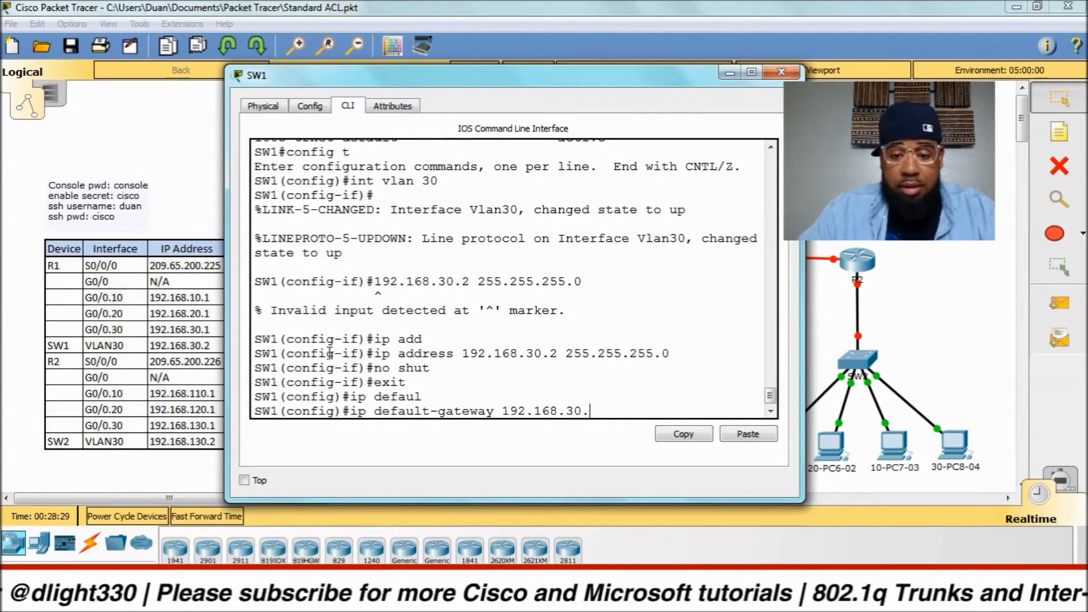
{"action": "key", "text": "Return"}
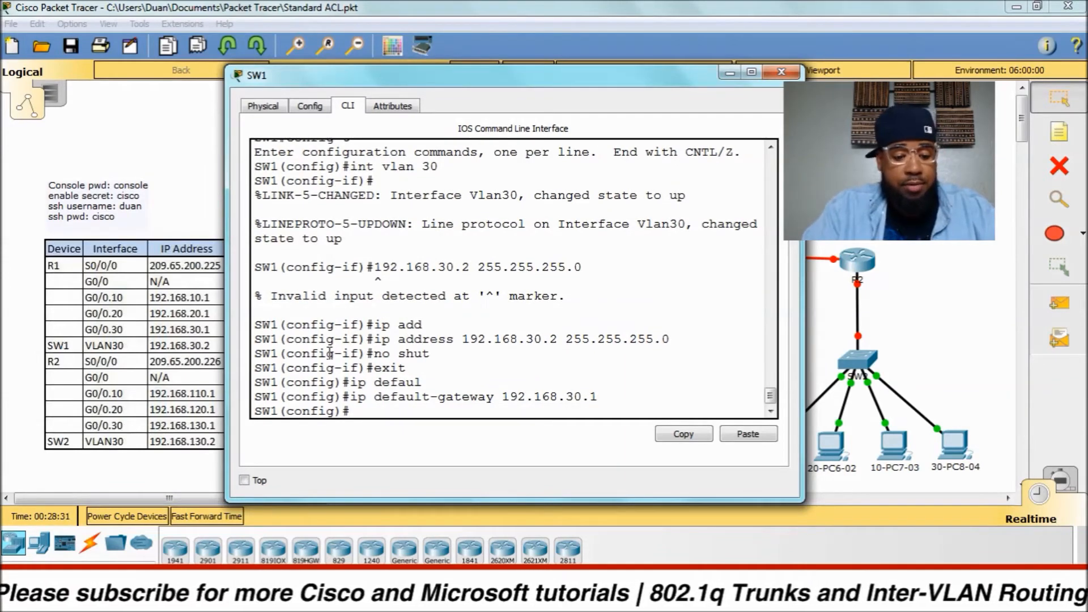
{"action": "key", "text": "ctrl+z"}
{"action": "key", "text": "Return"}
{"action": "key", "text": "Return"}
{"action": "key", "text": "Return"}
{"action": "key", "text": "Return"}
Ping gateway 192.168.30.1 from SW1 after fixing the incomplete address, getting 4/5 replies.
{"action": "type", "text": "ping "}
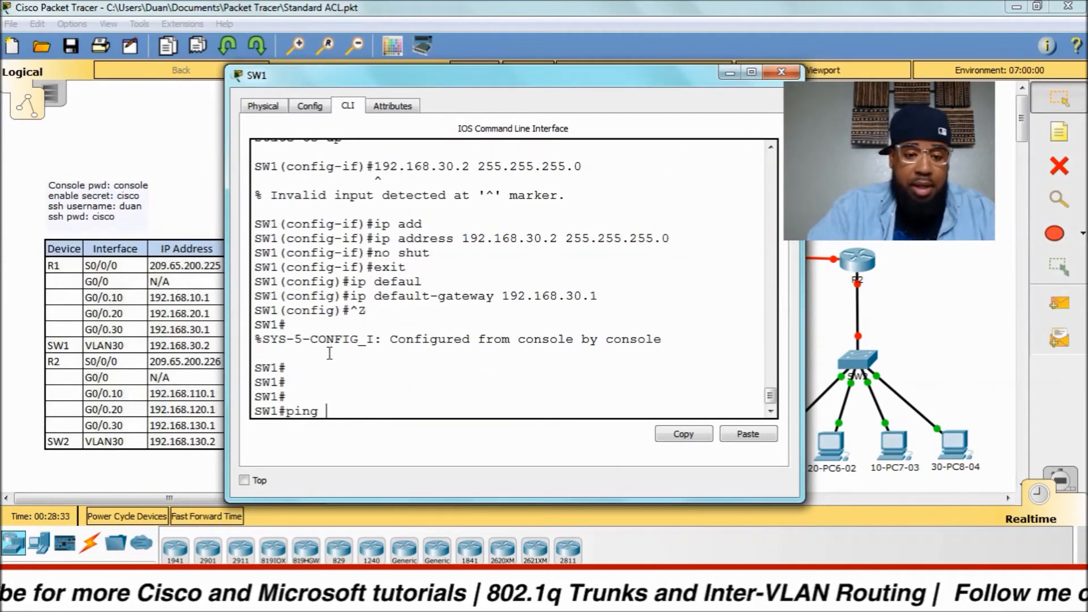
{"action": "type", "text": "192.168.30."}
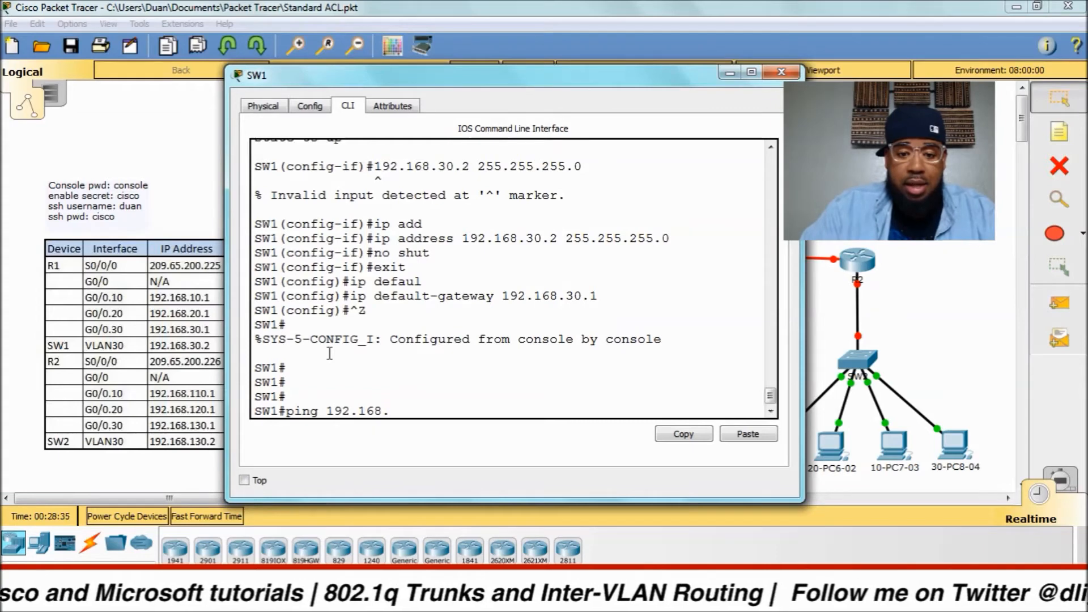
{"action": "key", "text": "Return"}
{"action": "key", "text": "Up"}
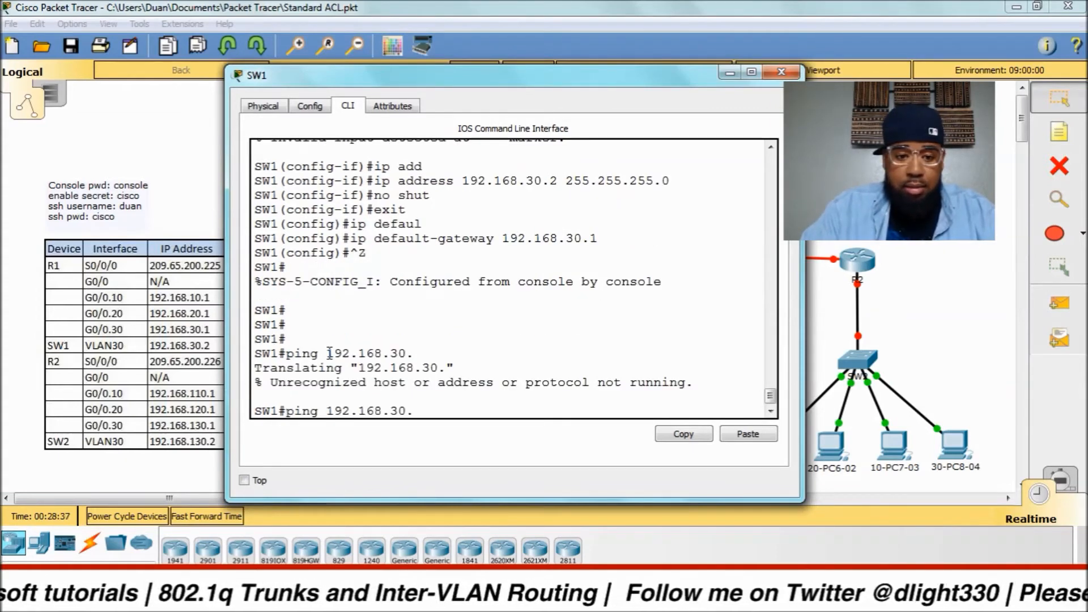
{"action": "type", "text": "1"}
{"action": "key", "text": "Return"}
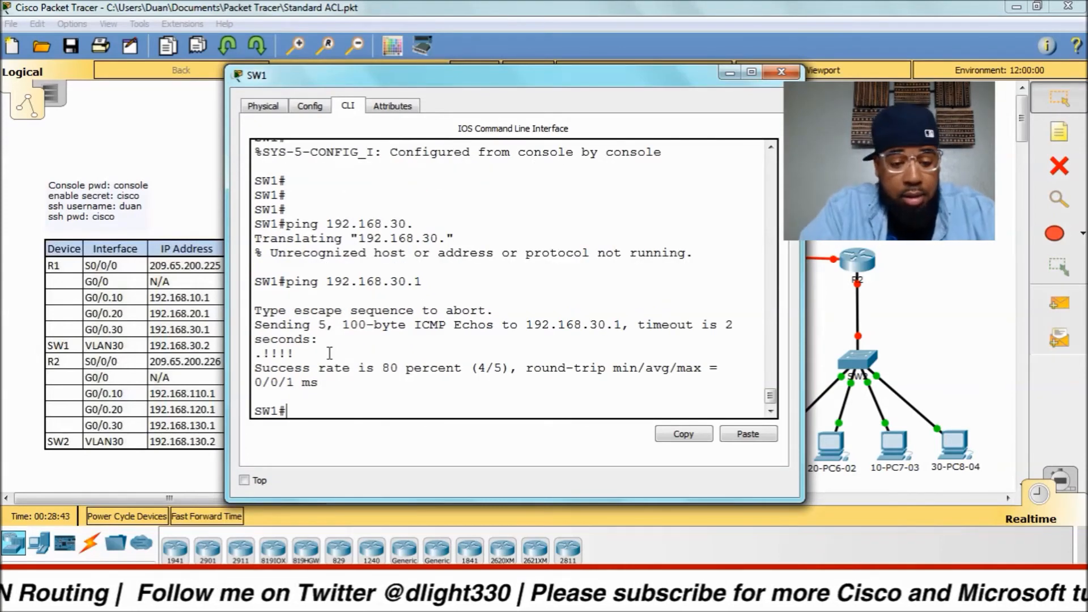
{"action": "type", "text": "sh ip int"}
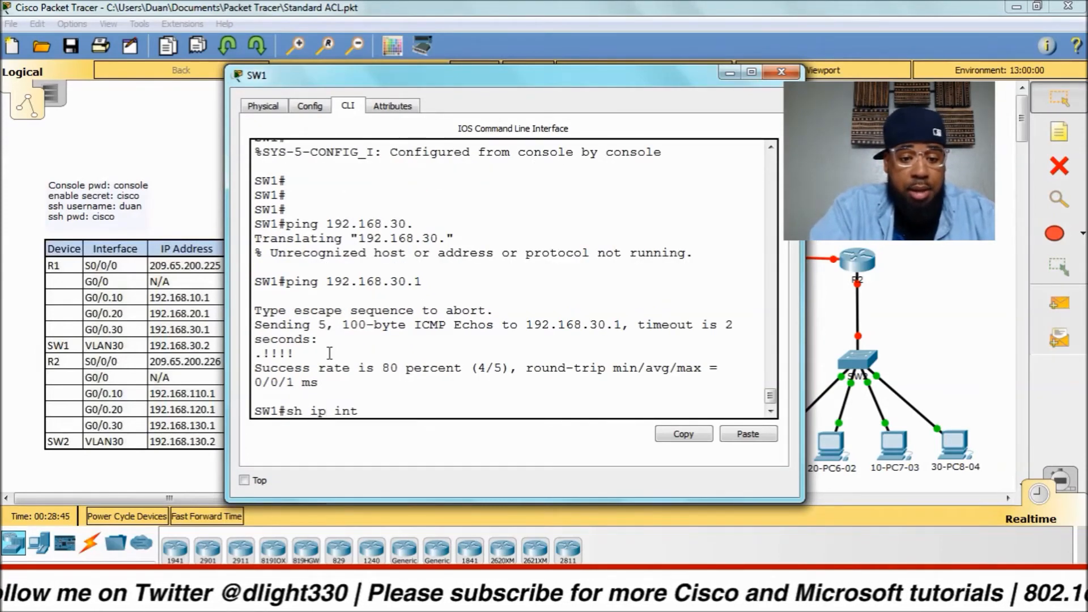
{"action": "type", "text": " bri"}
Show SW1's interface brief excluding down ports, confirming Vlan30 up at 192.168.30.2.
{"action": "key", "text": "Return"}
{"action": "key", "text": "Up"}
{"action": "type", "text": "| "}
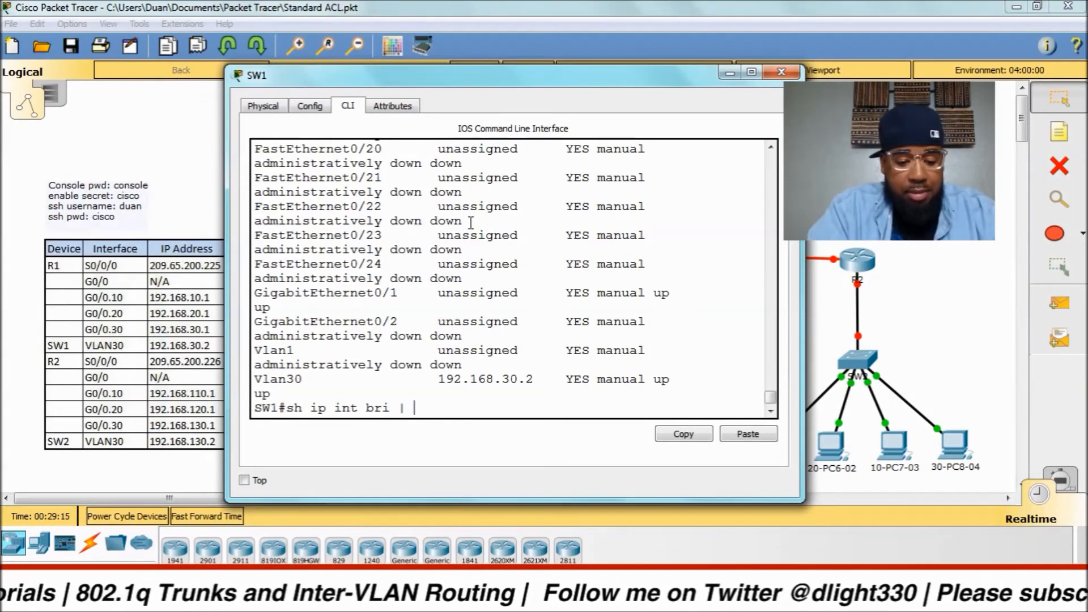
{"action": "type", "text": "exc down"}
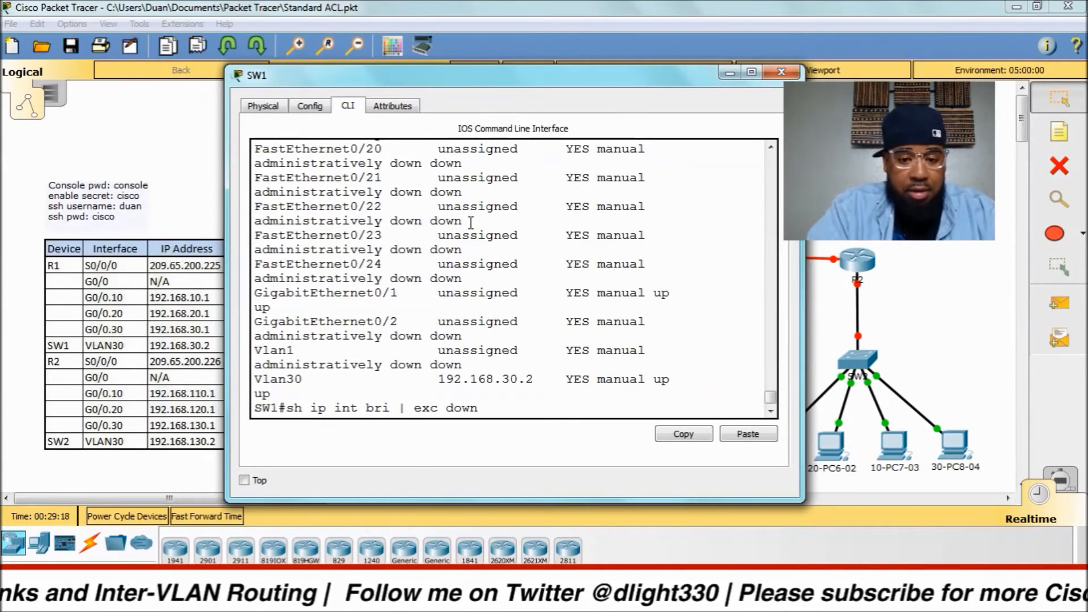
{"action": "key", "text": "Return"}
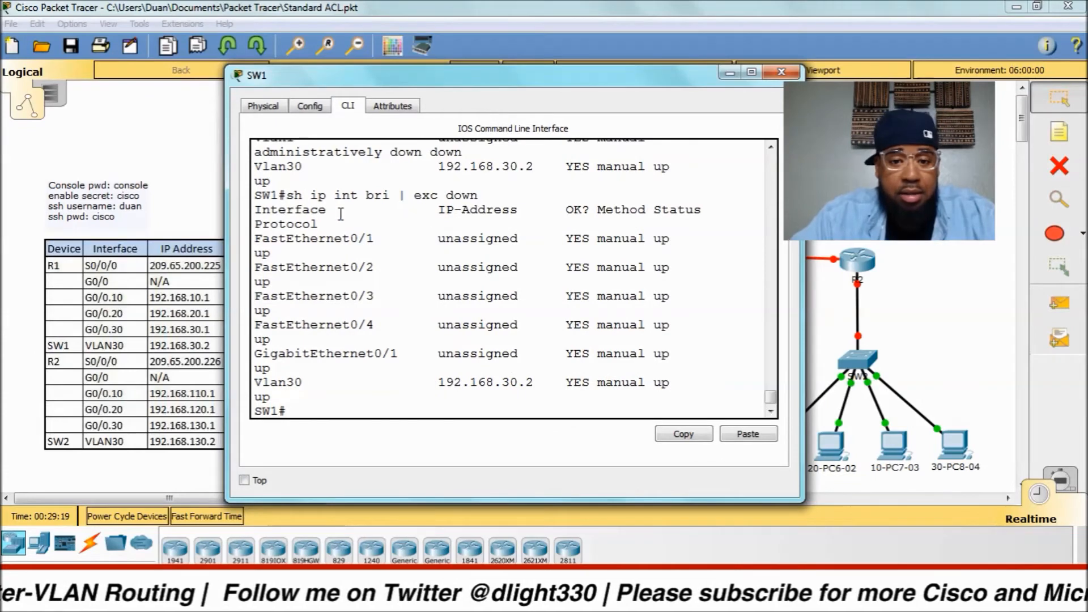
{"action": "left_click_drag", "start_coordinate": [588, 80], "coordinate": [517, 89]}
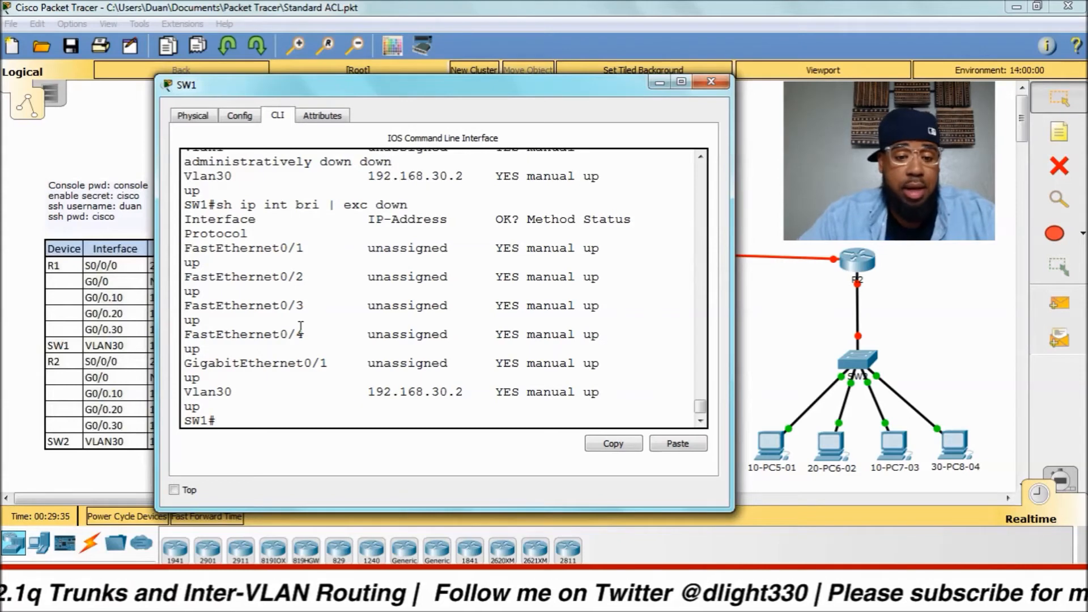
Ping the PC at 192.168.10.11 from SW1, which gets no replies.
{"action": "type", "text": "ping 192.168.10.10"}
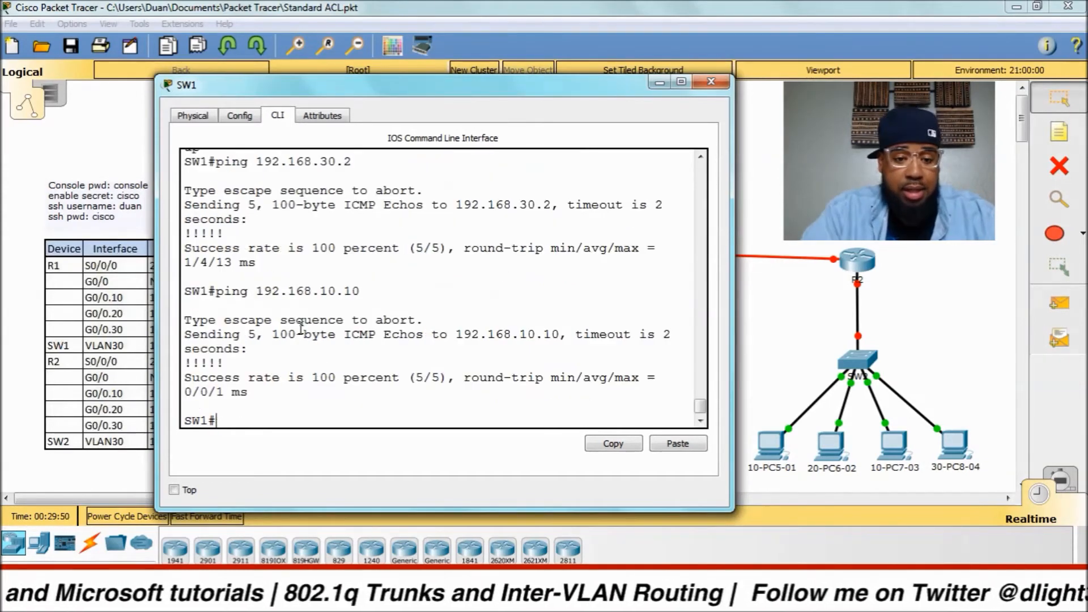
{"action": "key", "text": "Up"}
{"action": "key", "text": "BackSpace"}
{"action": "type", "text": "2"}
{"action": "key", "text": "BackSpace"}
{"action": "type", "text": "192.168.10.1"}
{"action": "key", "text": "Return"}
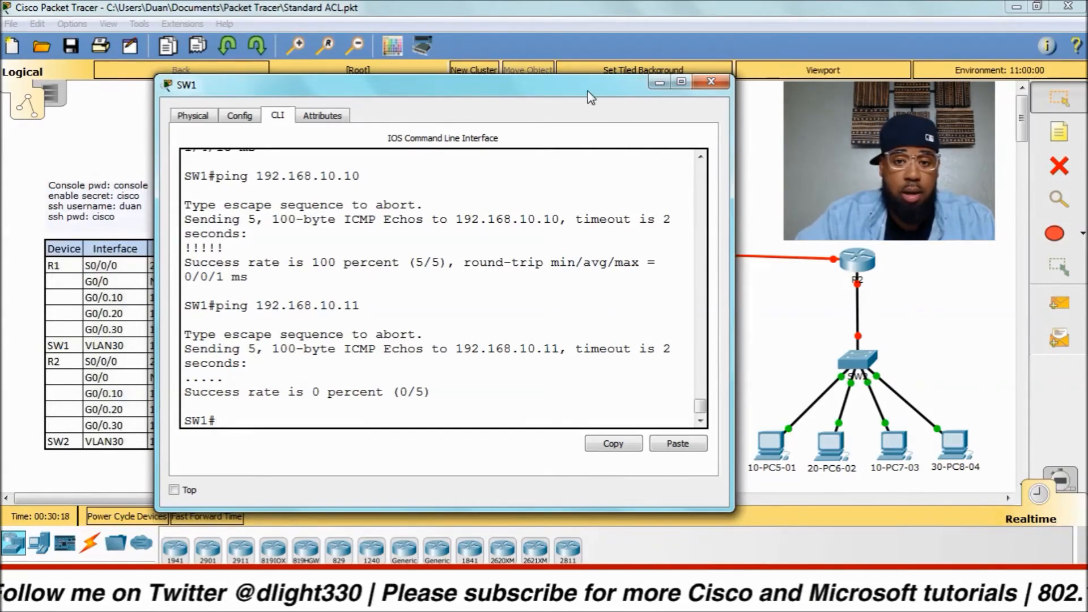
{"action": "left_click_drag", "start_coordinate": [589, 92], "coordinate": [511, 32]}
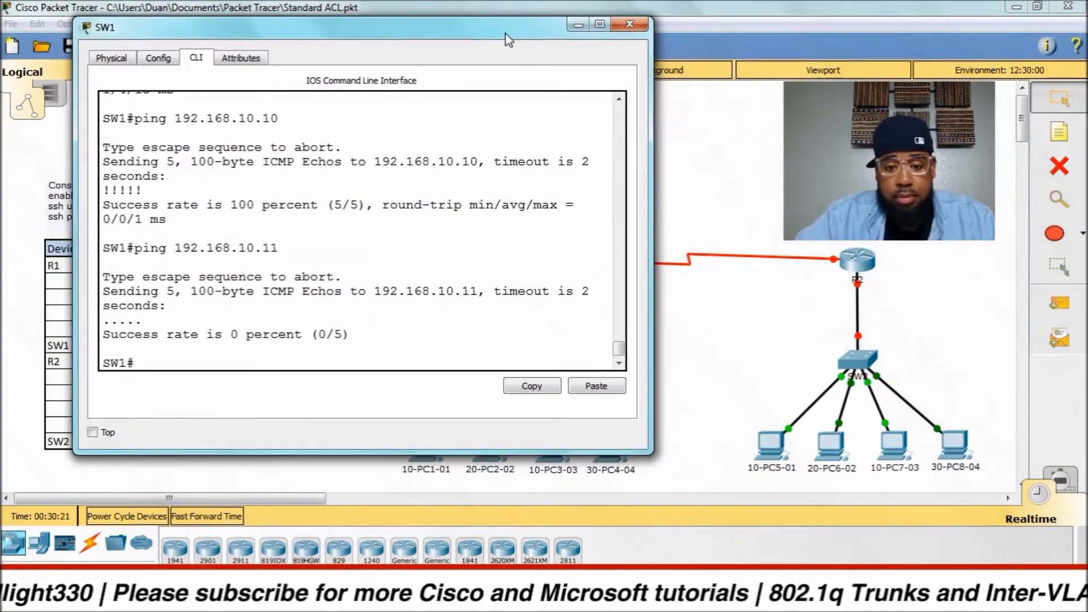